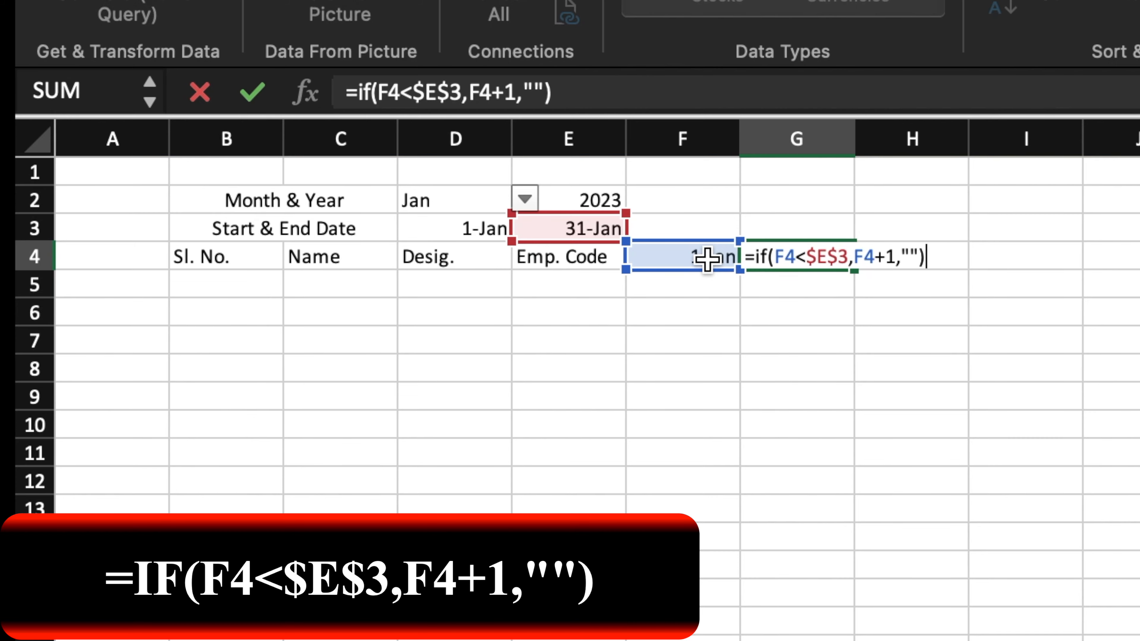
Commit the formula =IF(F4<$E$3,F4+1,"") in G4 and give that cell the custom number format dd.
key(Return)
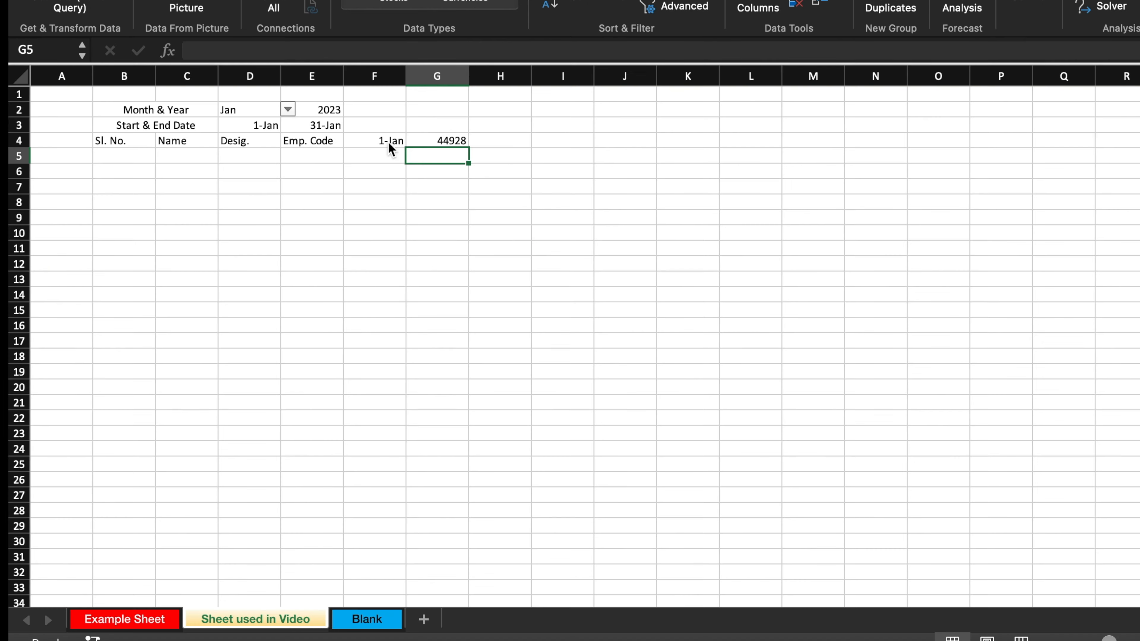
click(441, 141)
right_click(441, 141)
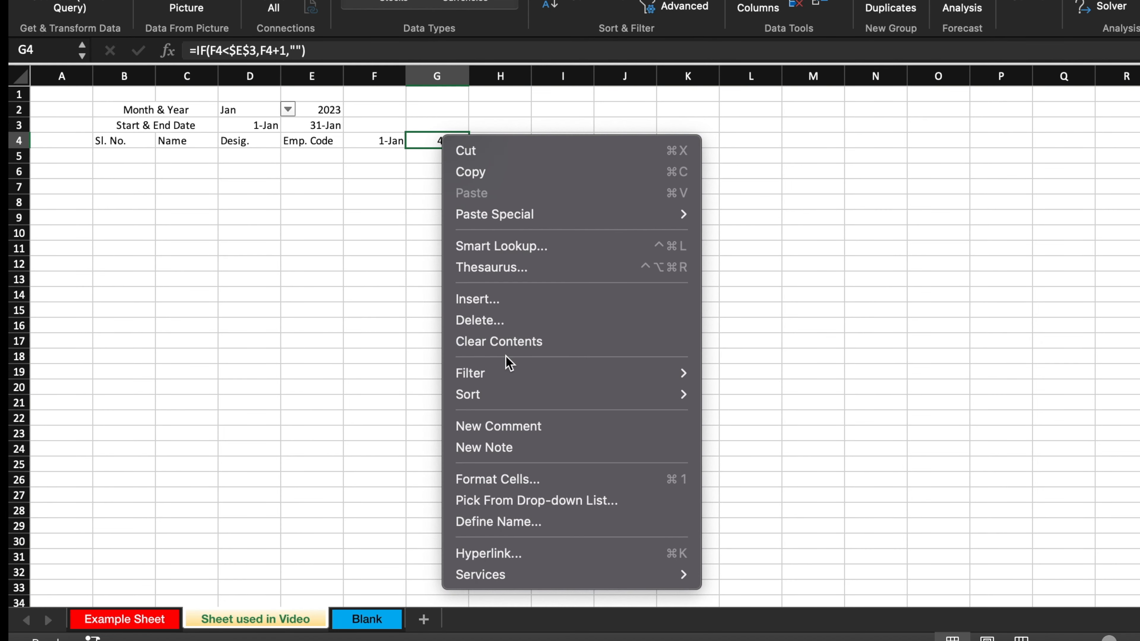
click(534, 477)
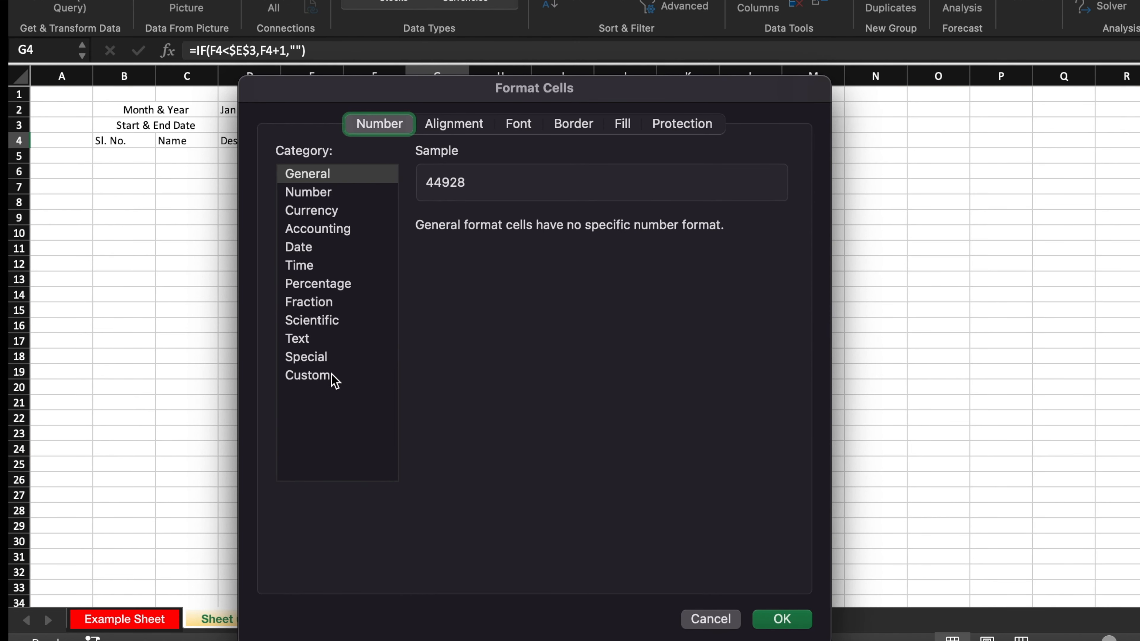
click(310, 375)
click(532, 249)
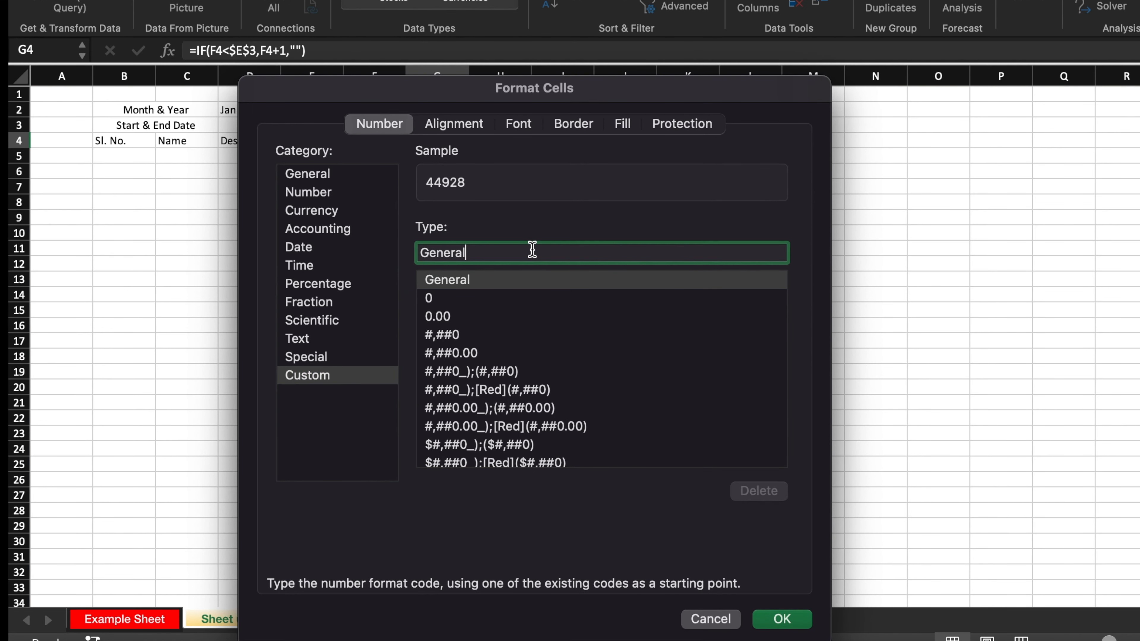
drag(474, 250, 405, 255)
key(BackSpace)
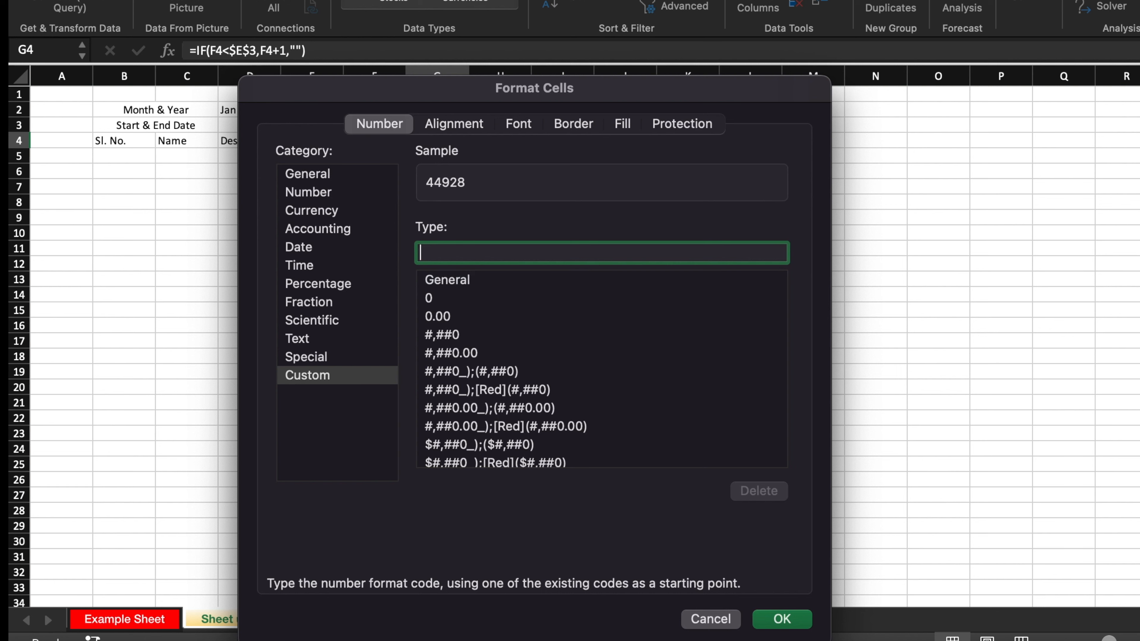
text(dd)
click(782, 619)
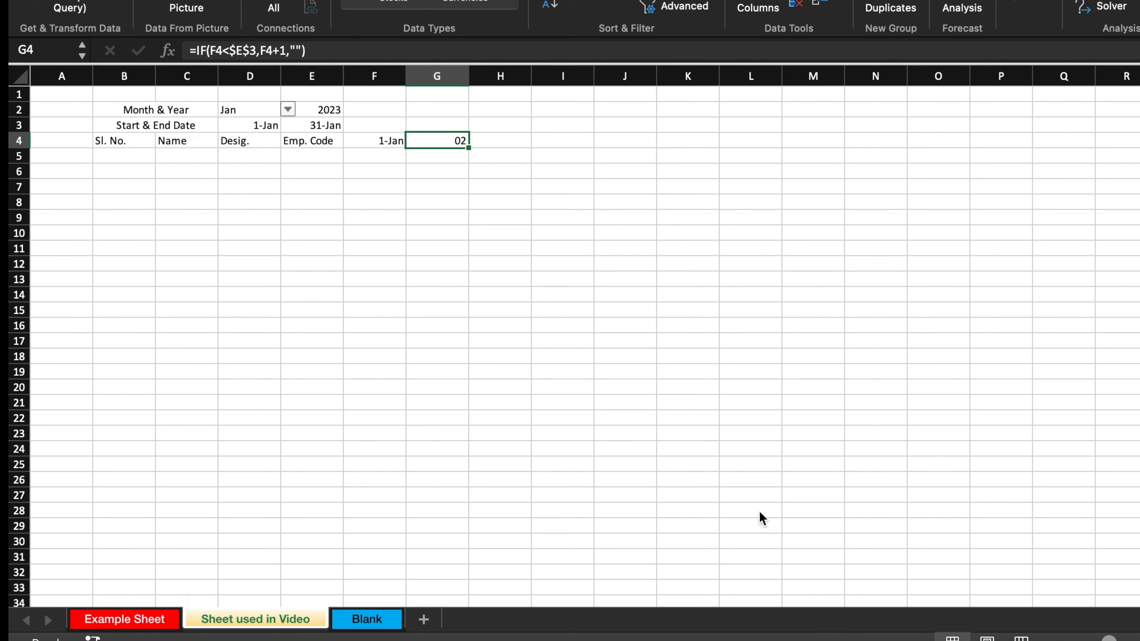
Apply the custom number format dd to the first date cell, F4.
click(387, 141)
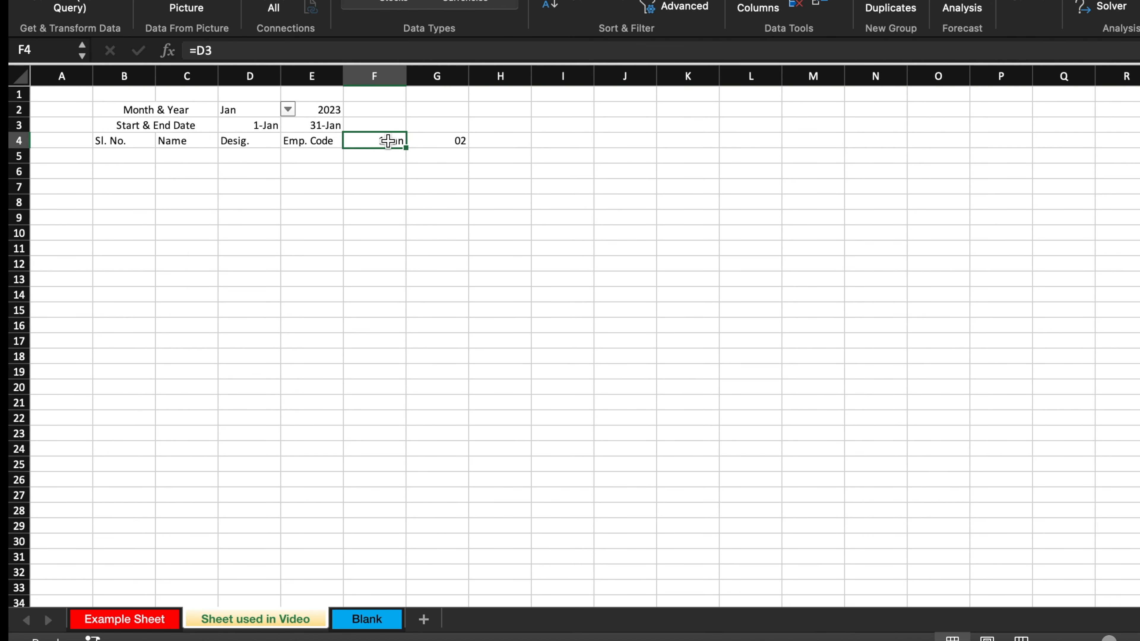
right_click(387, 140)
click(443, 479)
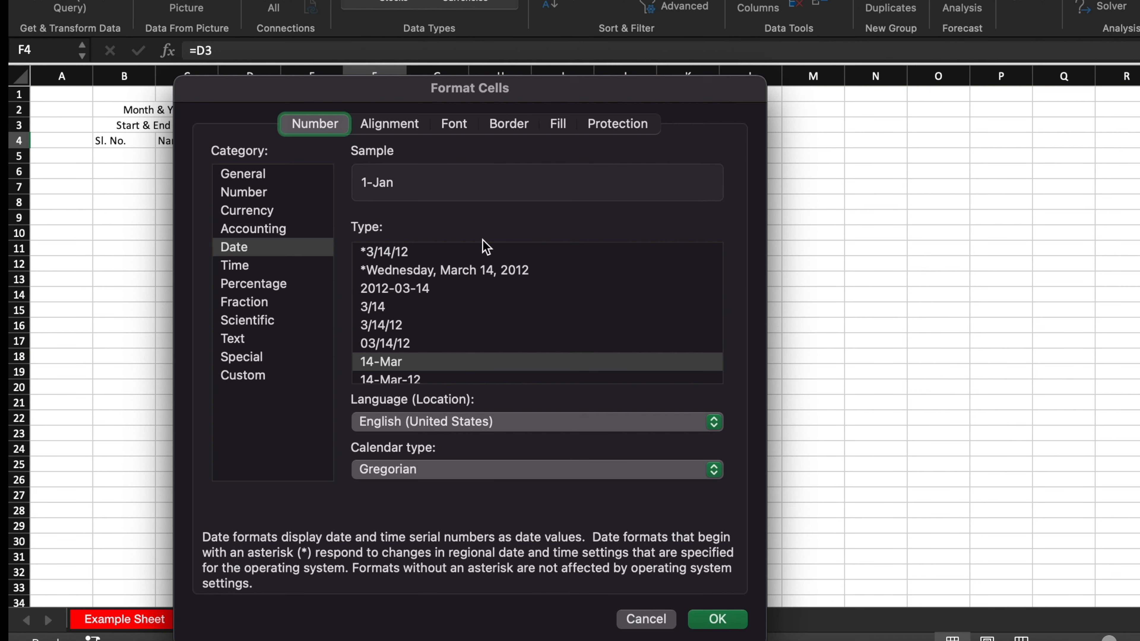
click(255, 375)
drag(501, 254, 343, 252)
text(dd)
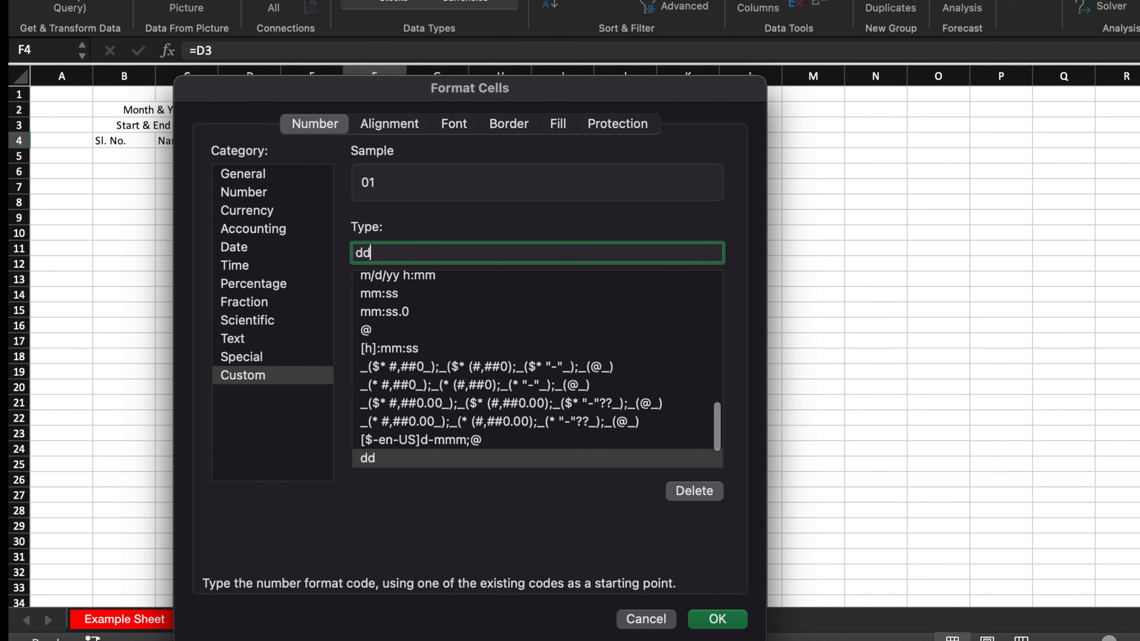
click(726, 616)
Fill the G4 date formula across row 4 through AJ4 and narrow the date columns F to AJ to fit two digits.
click(464, 143)
drag(479, 148, 1112, 143)
click(1024, 79)
drag(1024, 78, 382, 77)
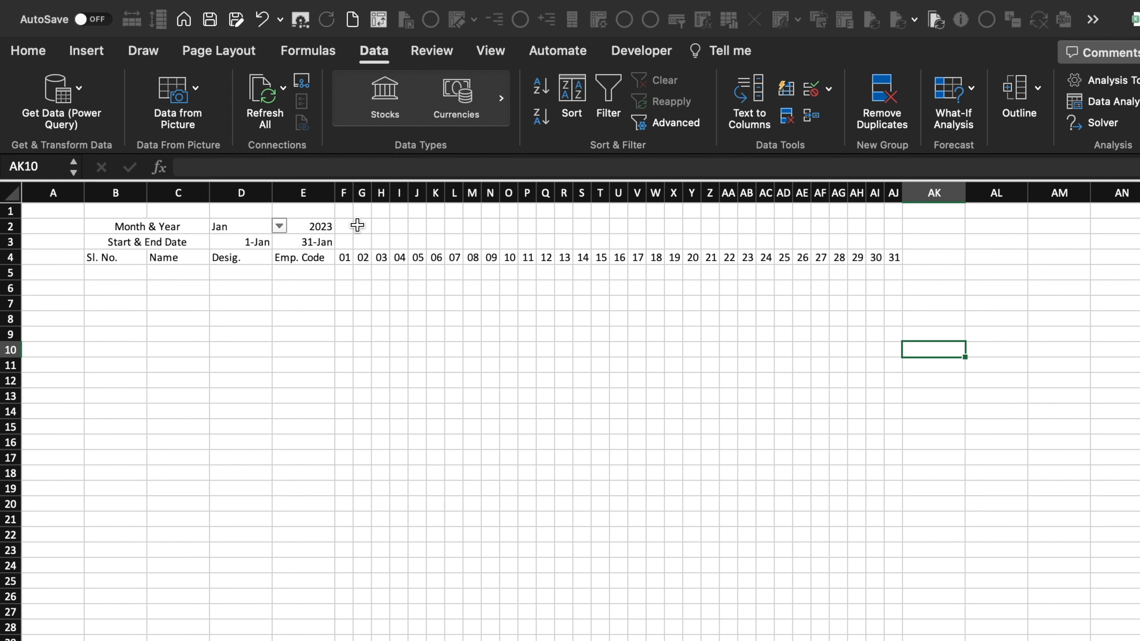
Merge and center F2:AJ3 above the dates and enter the title Attendance Sheet.
drag(347, 227, 893, 245)
click(31, 52)
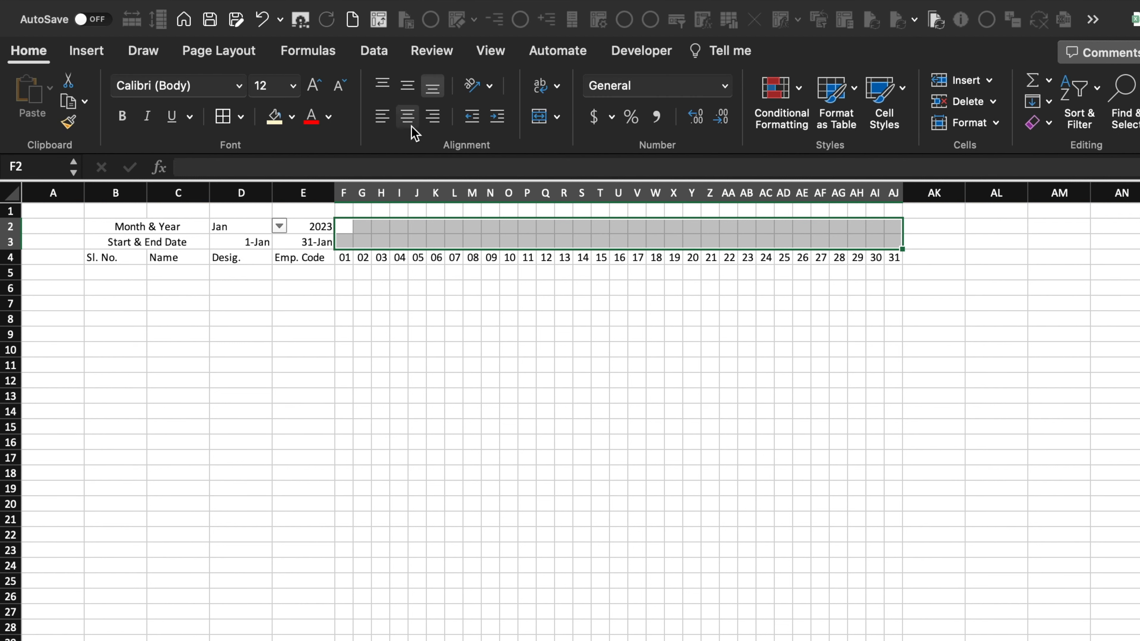
click(539, 116)
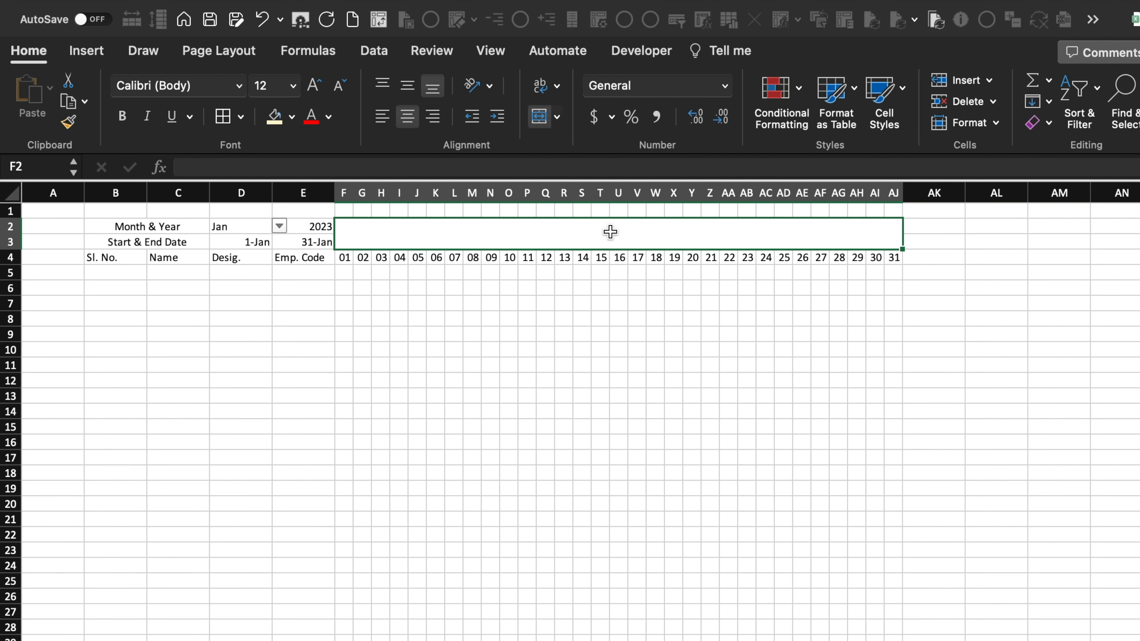
text(Attendance Sheet)
key(Return)
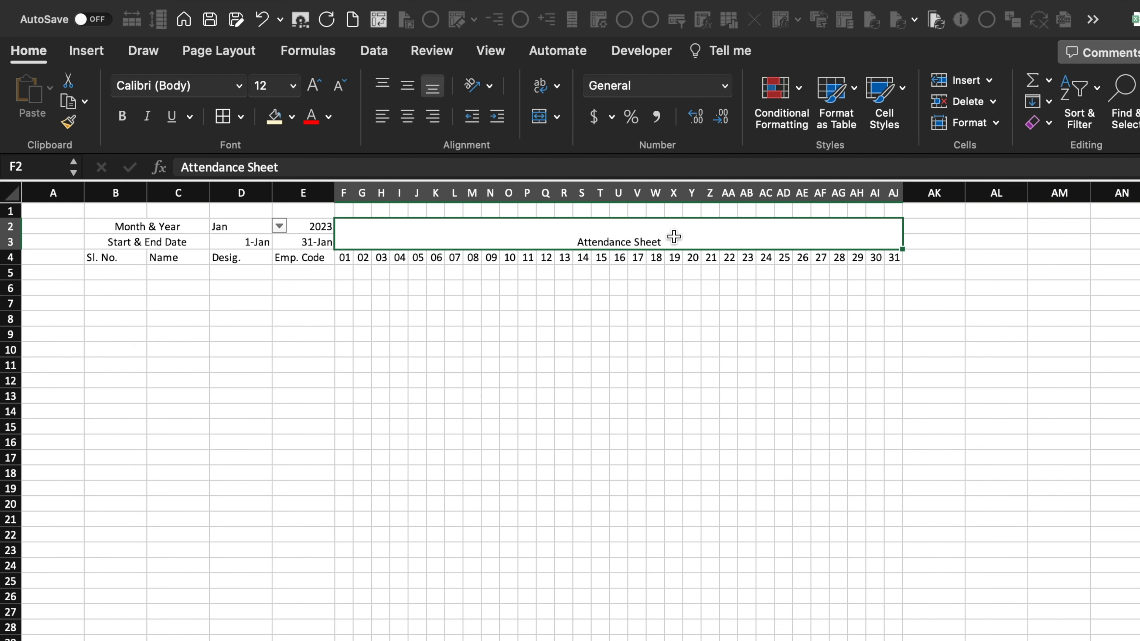
Center the contents of every cell on the sheet both horizontally and vertically.
click(10, 198)
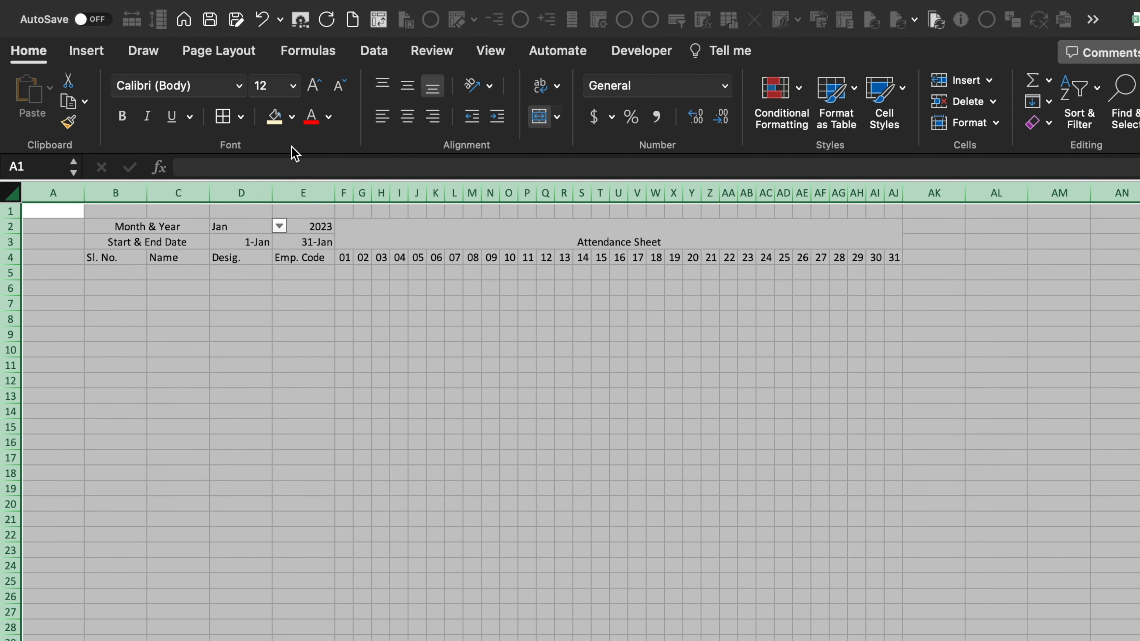
click(408, 117)
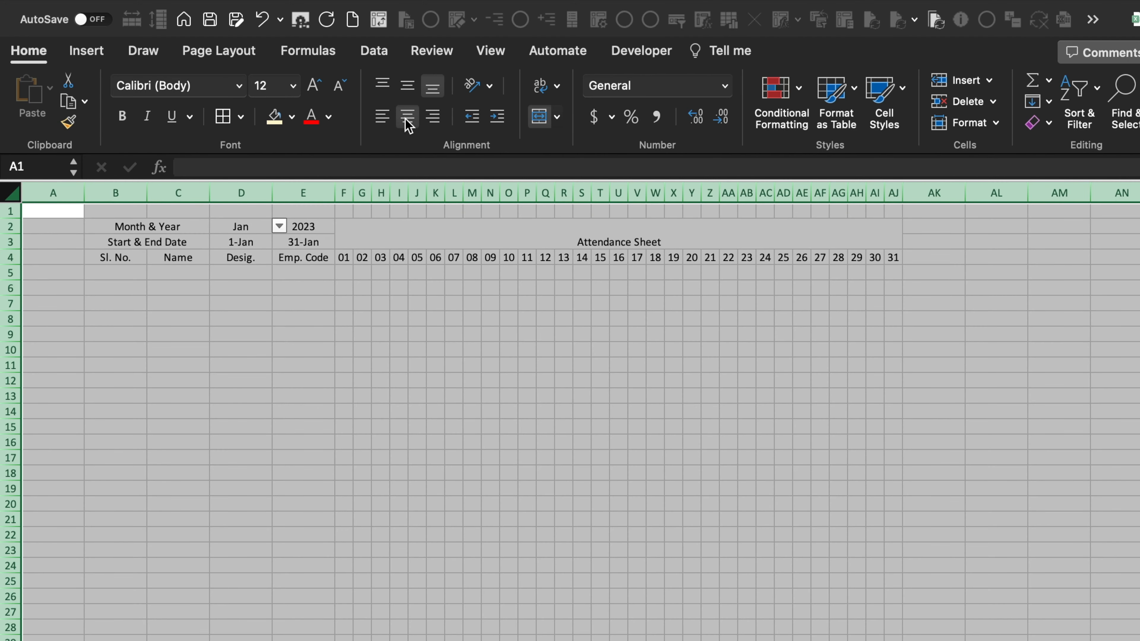
click(406, 92)
click(527, 334)
Give the Attendance Sheet title a green fill and white text, and enlarge its font by four size increments.
click(574, 235)
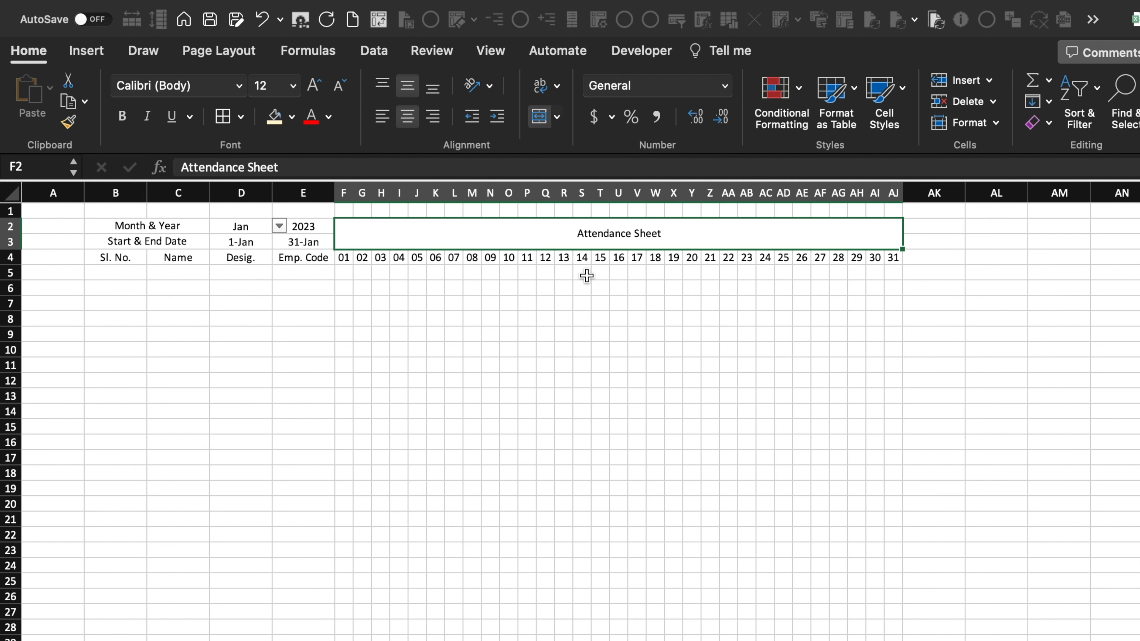
click(291, 117)
click(365, 329)
click(329, 117)
click(324, 203)
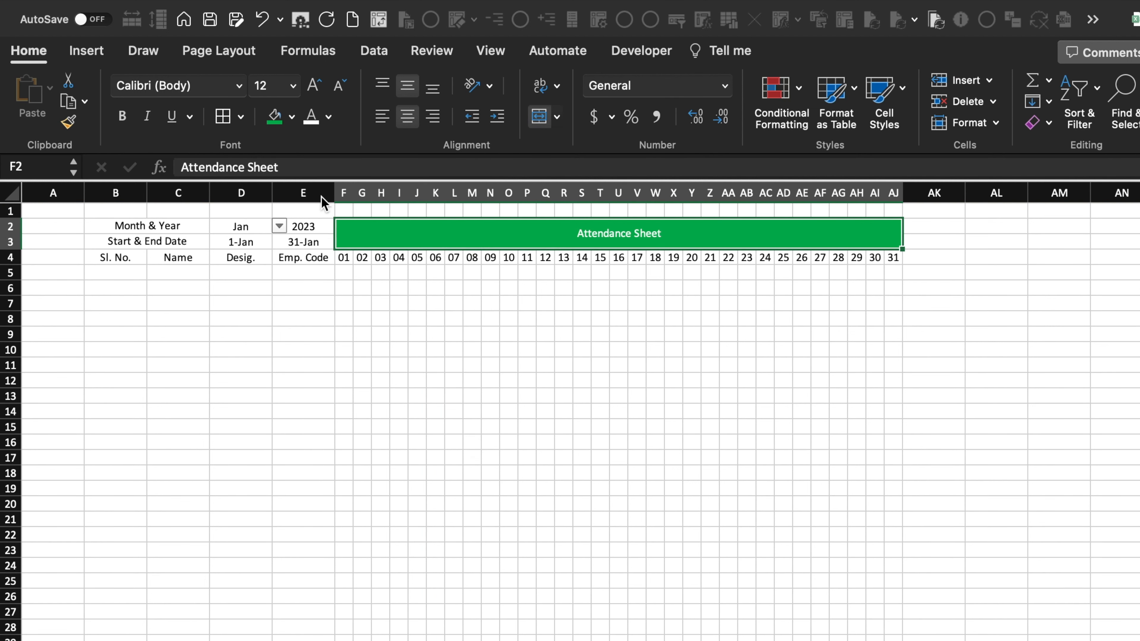
click(314, 87)
click(314, 87)
click(313, 86)
click(314, 87)
Change the font of the whole sheet to Times New Roman.
click(11, 192)
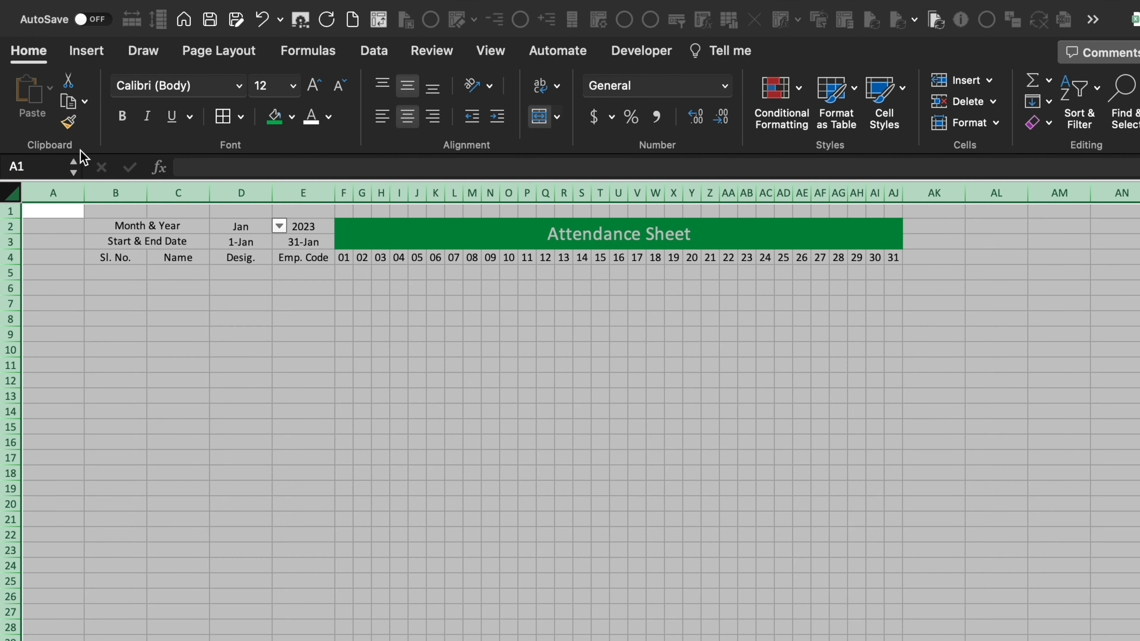
click(241, 92)
click(211, 254)
Make the Attendance Sheet title bold and add all borders to the attendance table range starting at B2.
click(484, 232)
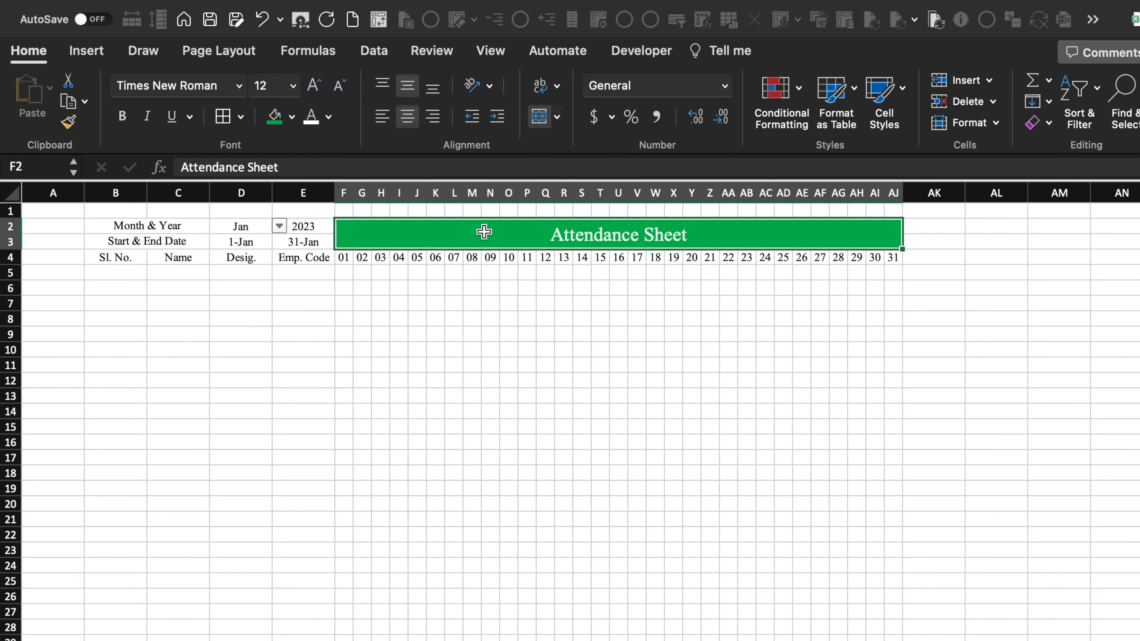
click(122, 116)
click(526, 365)
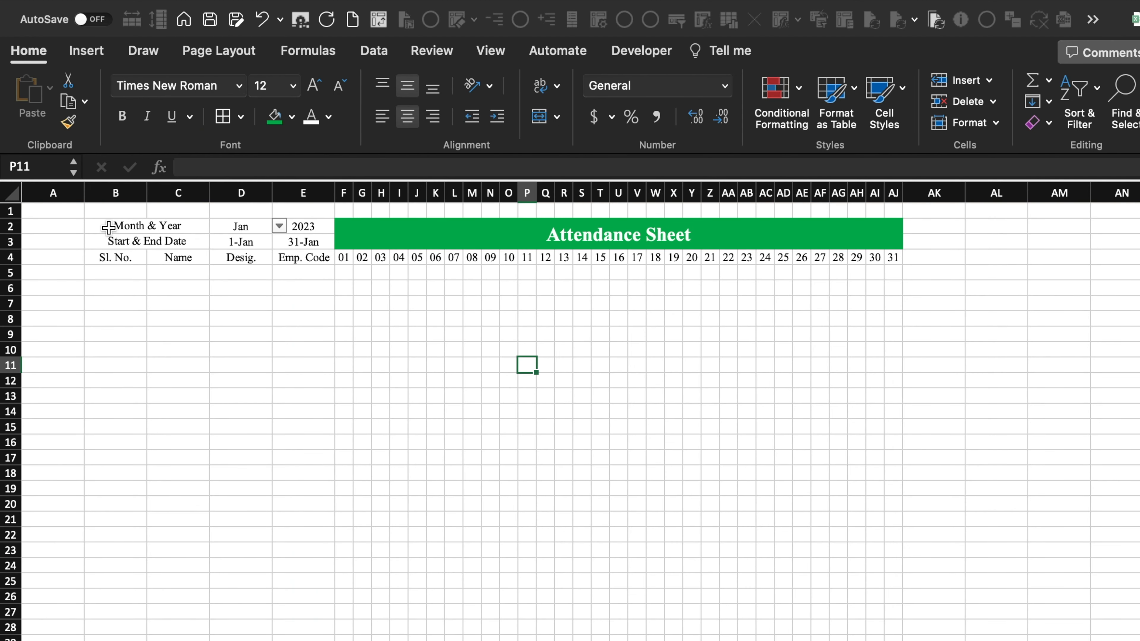
drag(108, 227, 395, 635)
click(223, 116)
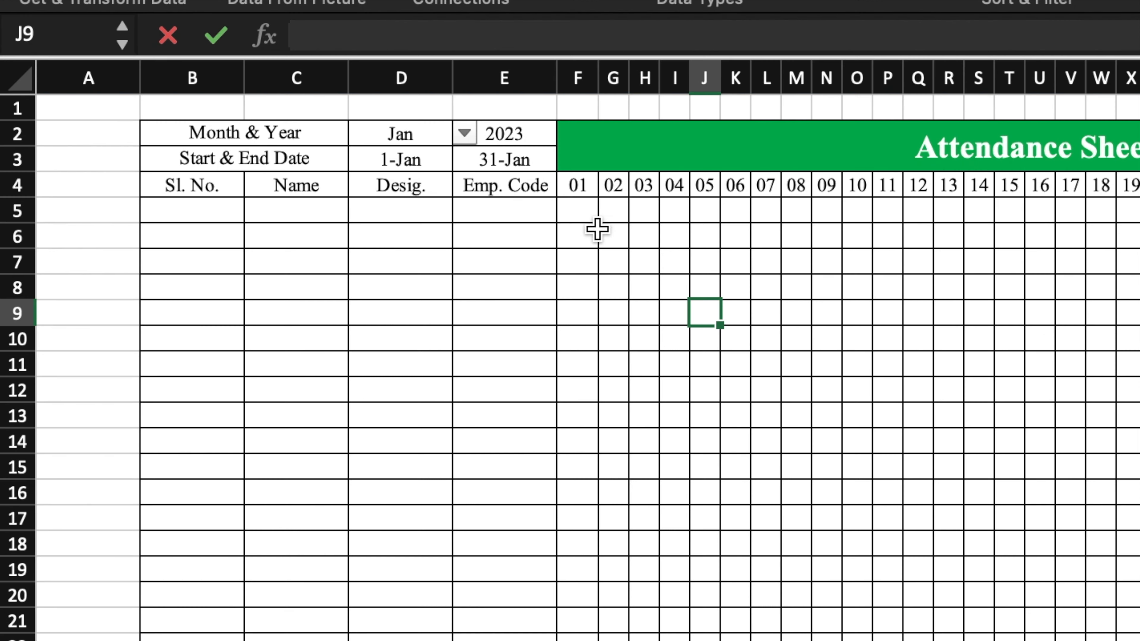
Enter the formula =TEXT(F4,"DDD") in F5 to show the weekday of the first date.
click(579, 214)
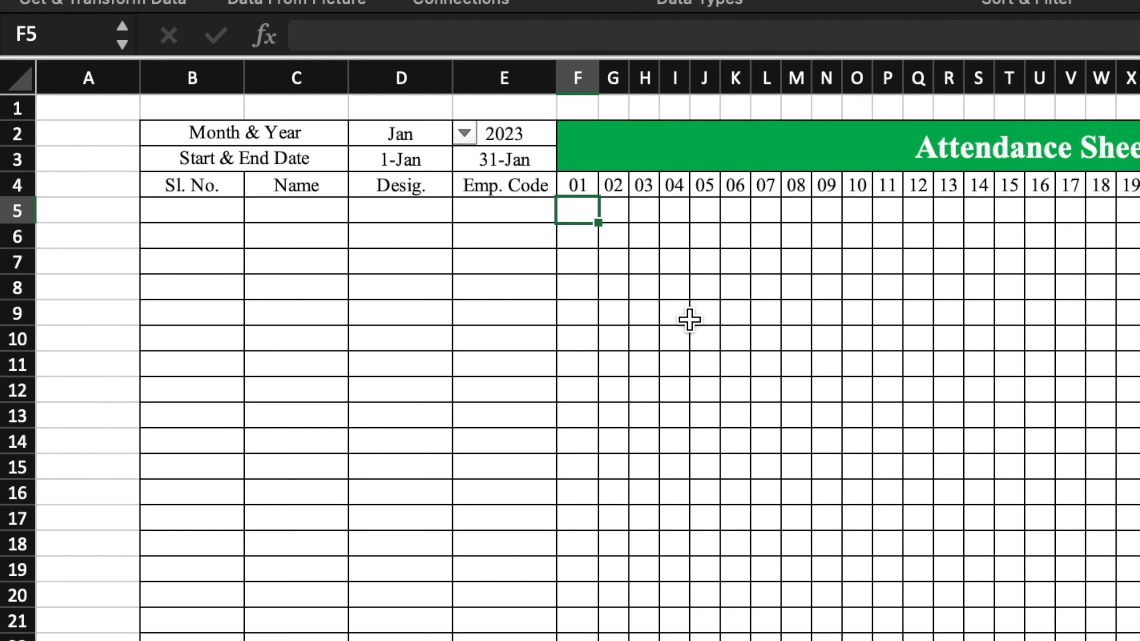
text(=t)
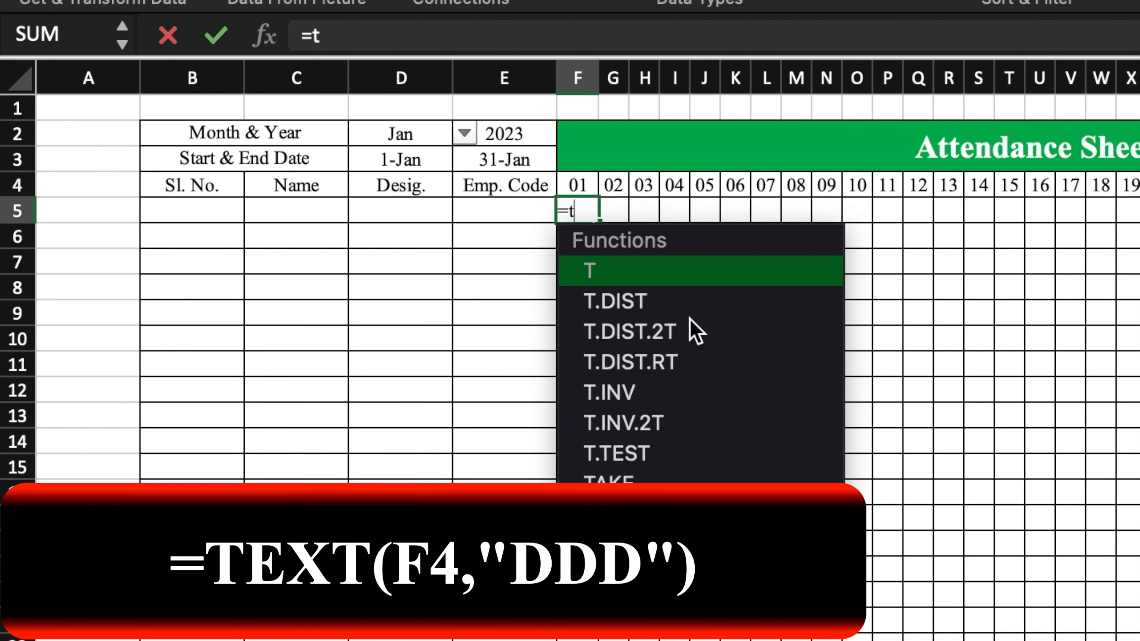
text(ext()
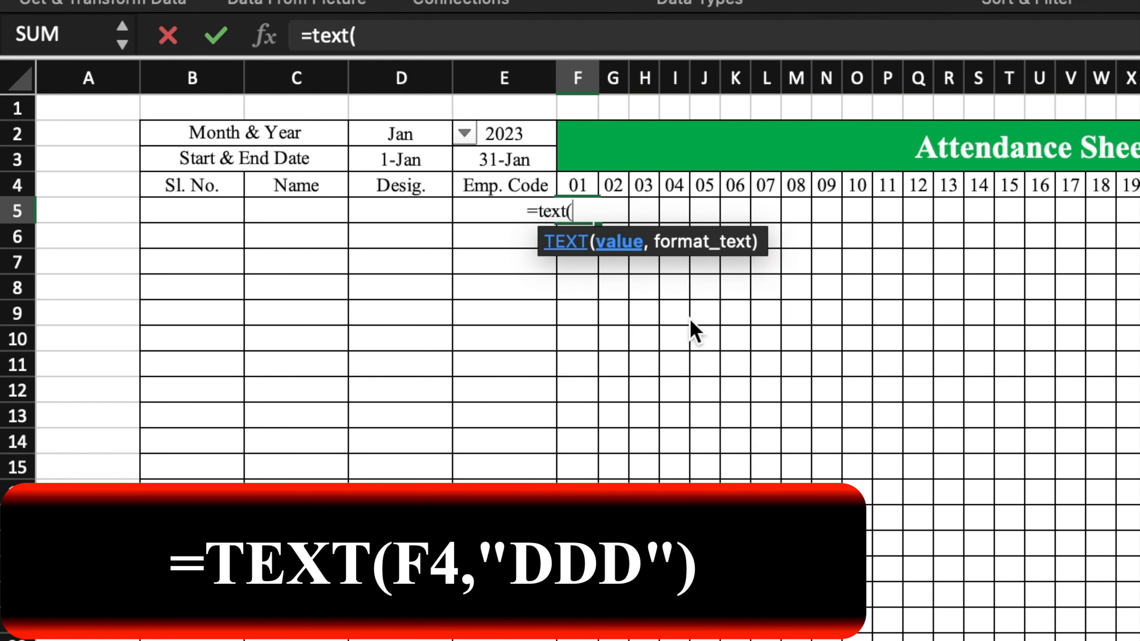
click(585, 184)
text(,)
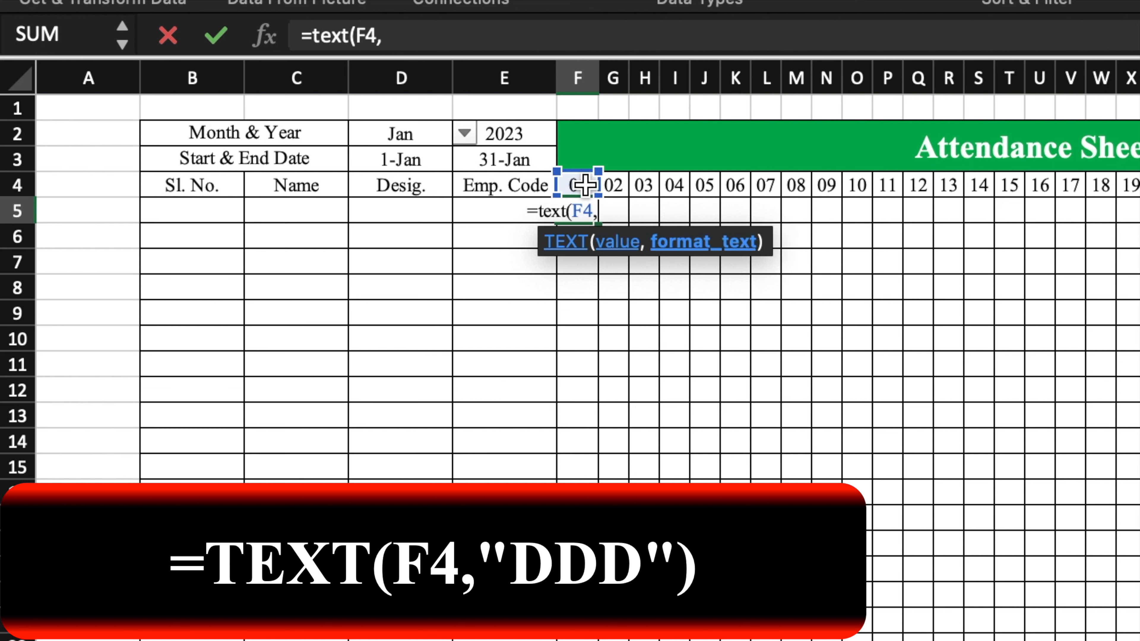
text("DDD"))
key(ctrl+Return)
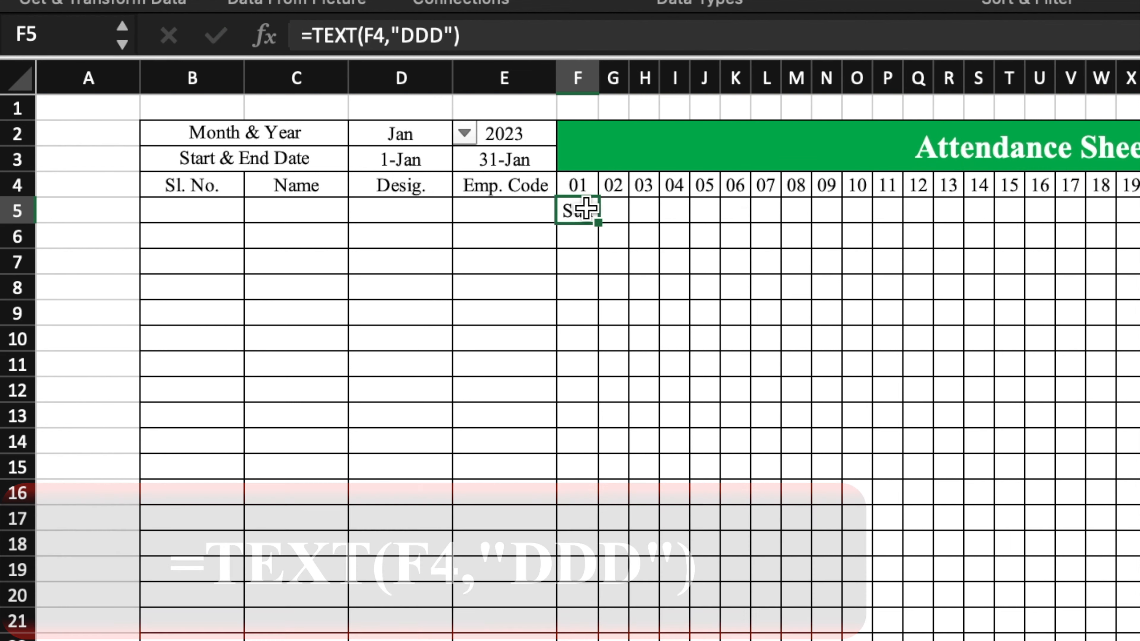
Fill the weekday formula from F5 across to AJ5 and rotate the text of those cells down.
drag(597, 223, 1139, 256)
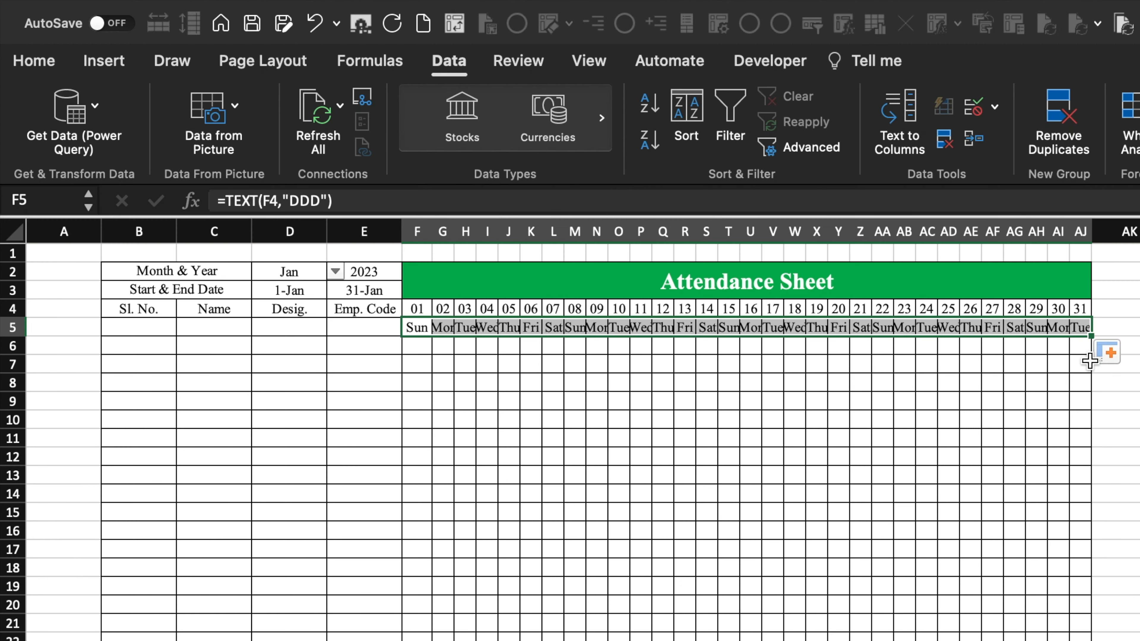
click(36, 62)
click(588, 104)
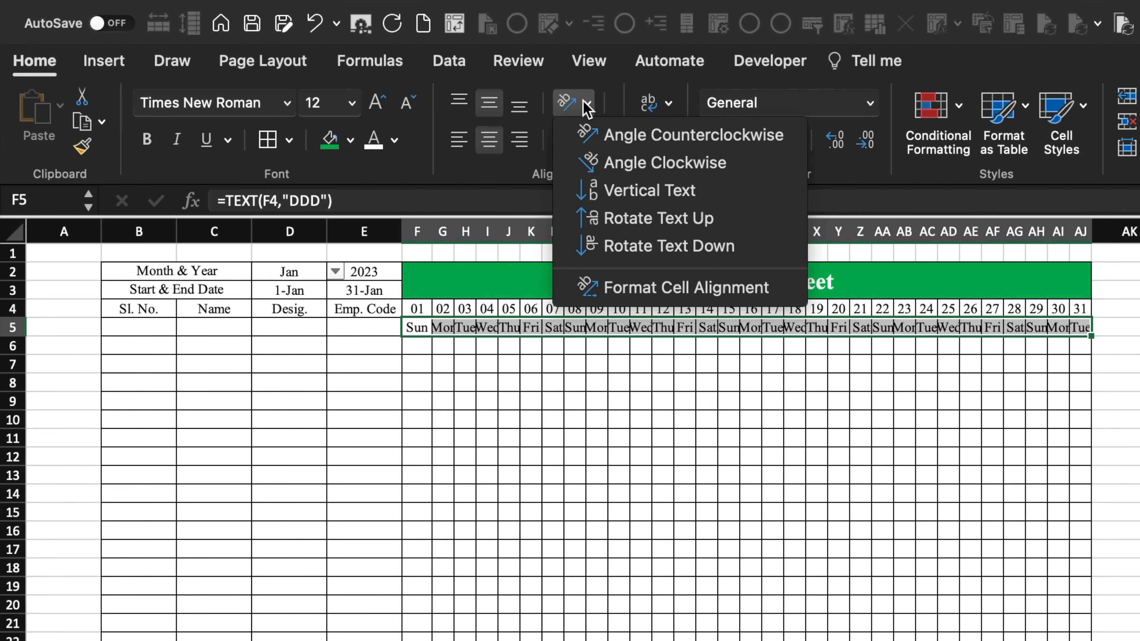
click(699, 248)
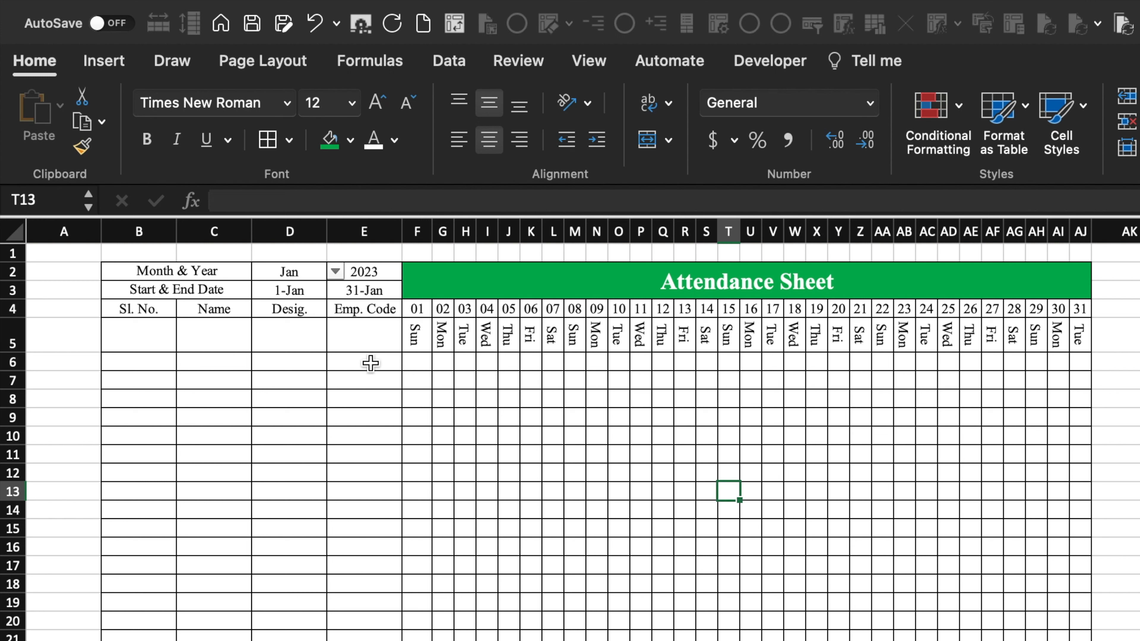
Merge each of the Emp. Code, Desig., Name and Sl. No. header cells vertically across rows 4 and 5.
drag(364, 314, 366, 331)
click(647, 140)
drag(290, 311, 290, 331)
click(647, 141)
drag(214, 310, 214, 331)
click(647, 141)
mouse_move(138, 310)
mouse_down()
mouse_move(138, 330)
mouse_move(1079, 328)
mouse_up()
click(646, 141)
Apply a light green fill to the header rows, B4:AJ5.
click(553, 416)
click(350, 140)
click(522, 275)
click(618, 398)
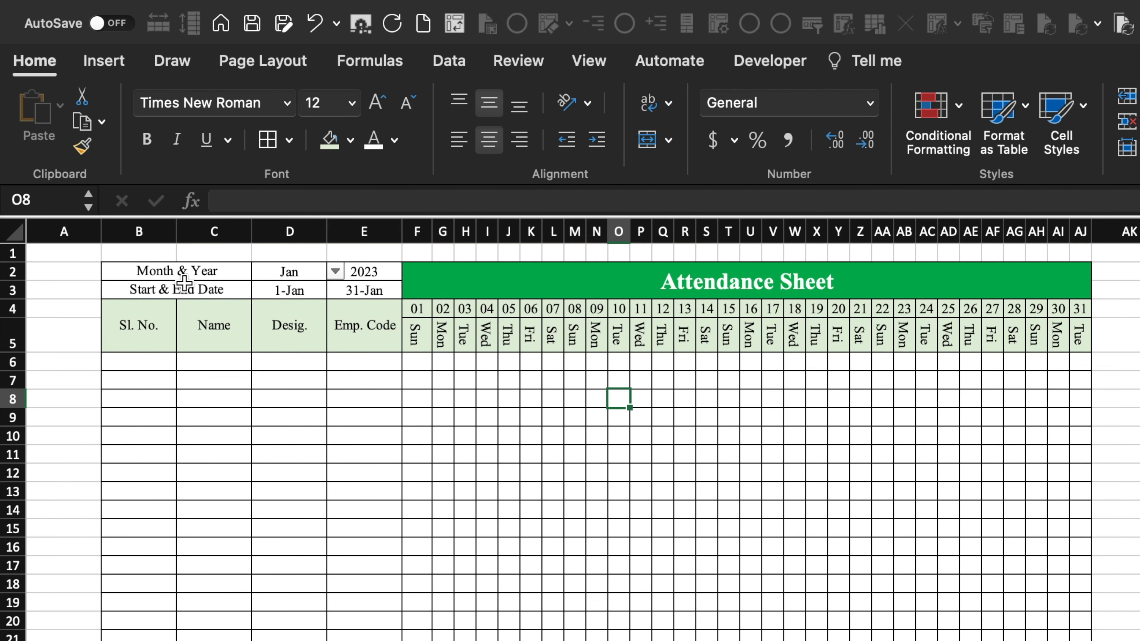
Give the Month & Year and Start & End Date labels a yellow fill and red text.
drag(171, 272, 174, 291)
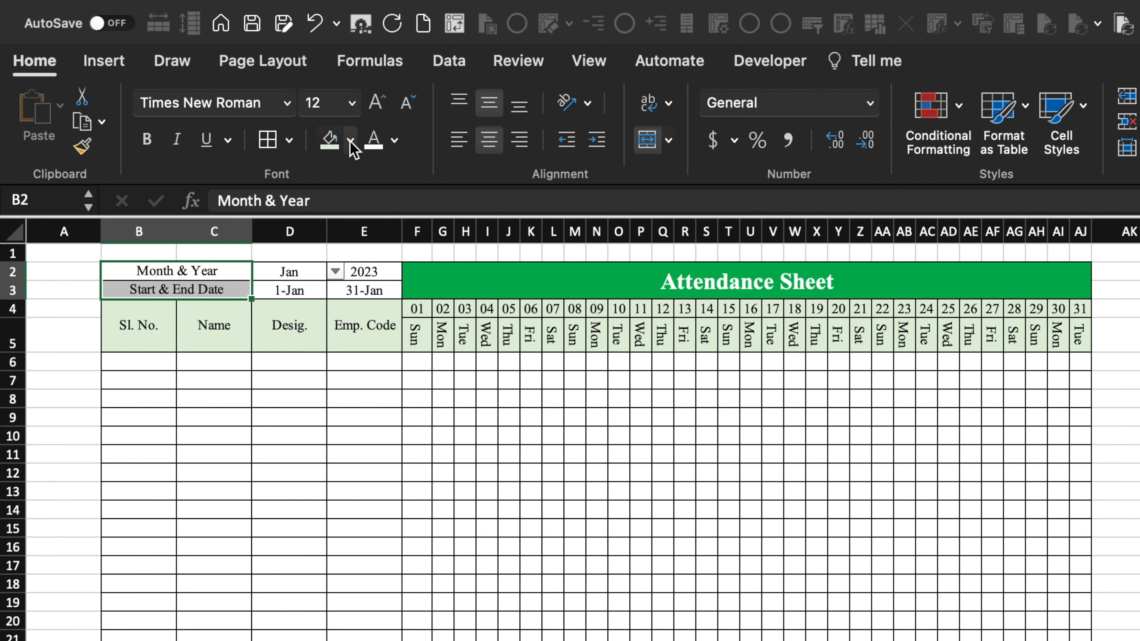
click(349, 141)
click(399, 401)
click(394, 140)
click(401, 401)
Give the month, year and start and end date values in D2:E3 a red fill and yellow text.
drag(292, 273, 358, 290)
click(349, 140)
click(357, 400)
click(394, 140)
click(442, 401)
Make the labels and values in B2:E3 bold.
drag(175, 271, 345, 285)
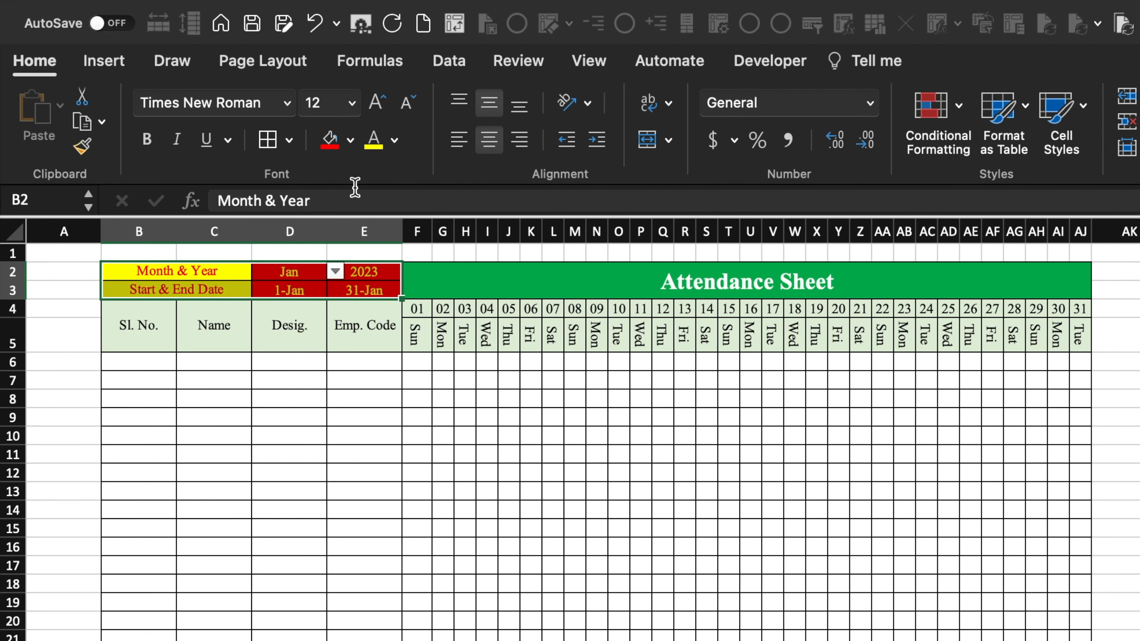
key(super+b)
click(662, 472)
Hide the gridlines on the worksheet.
click(590, 61)
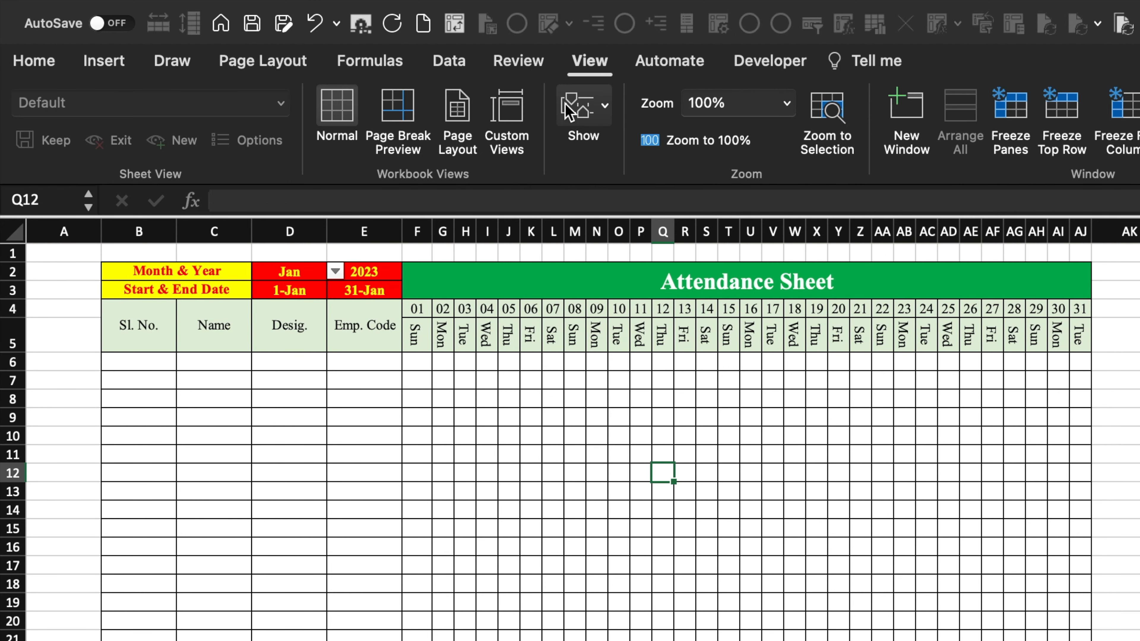
click(611, 118)
click(524, 208)
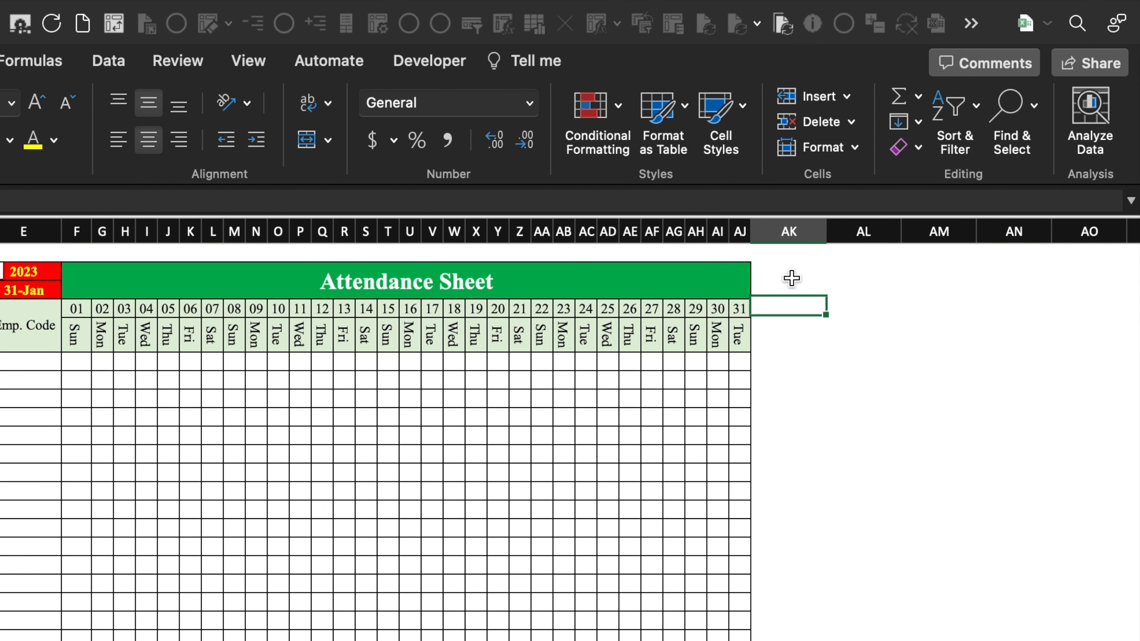
Merge cells AK2:AK5 and enter the header "Total Present".
click(1125, 272)
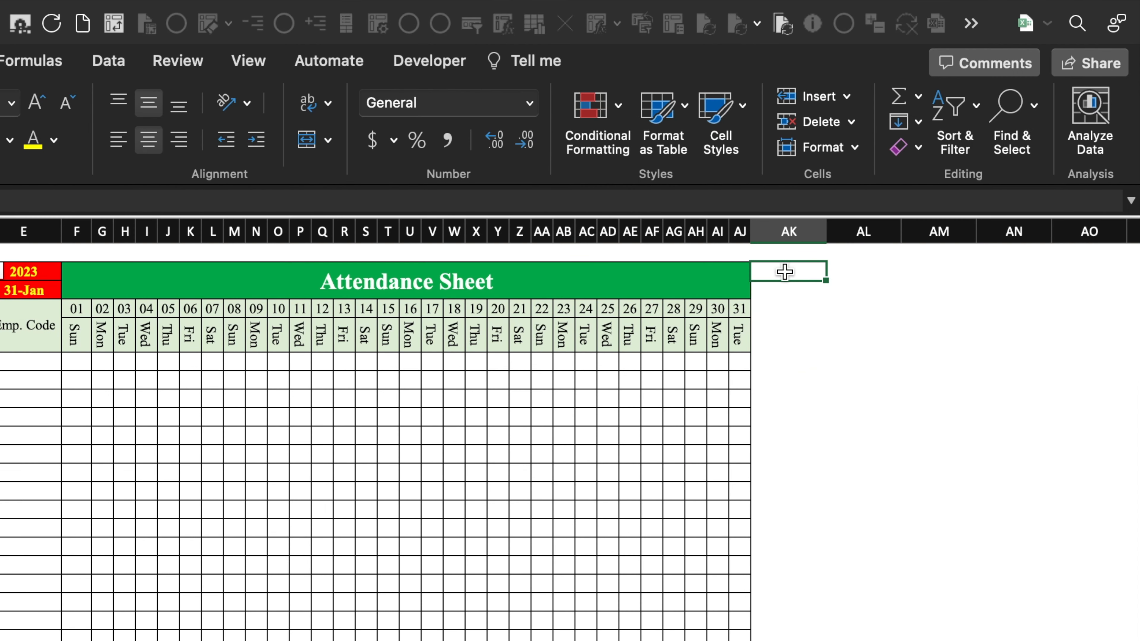
drag(785, 272, 783, 346)
click(306, 141)
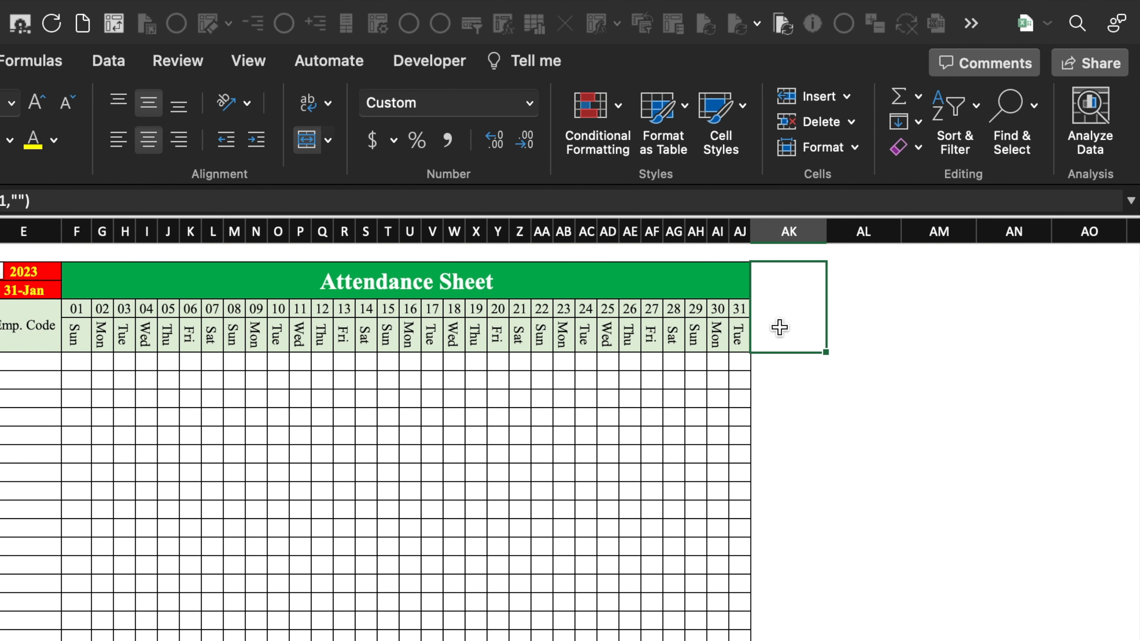
text(Total Present)
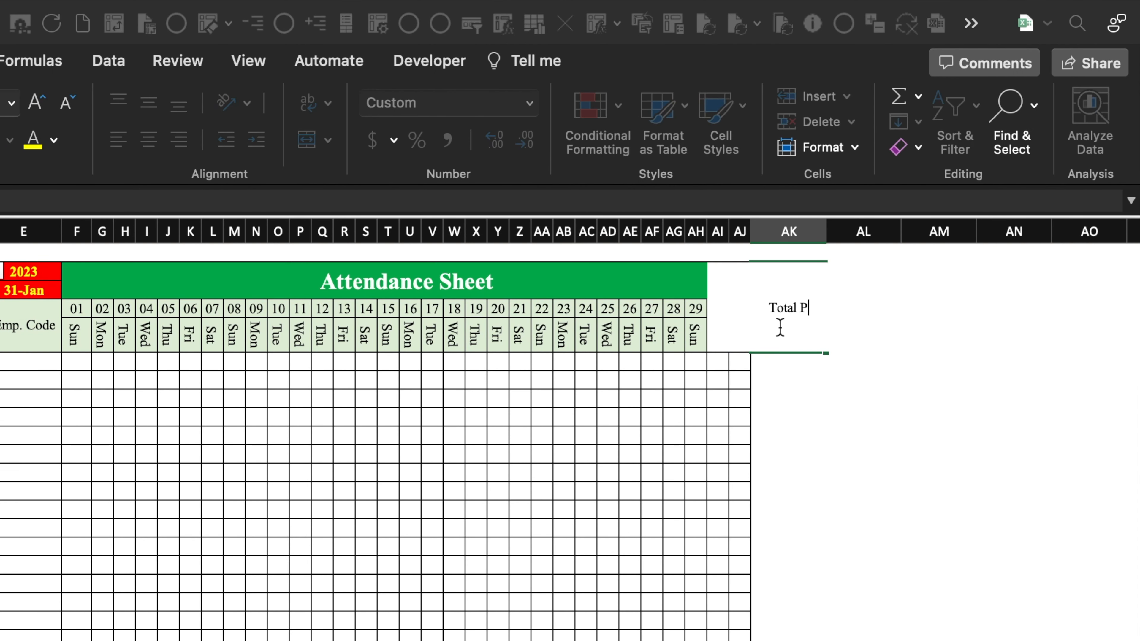
key(ctrl+Return)
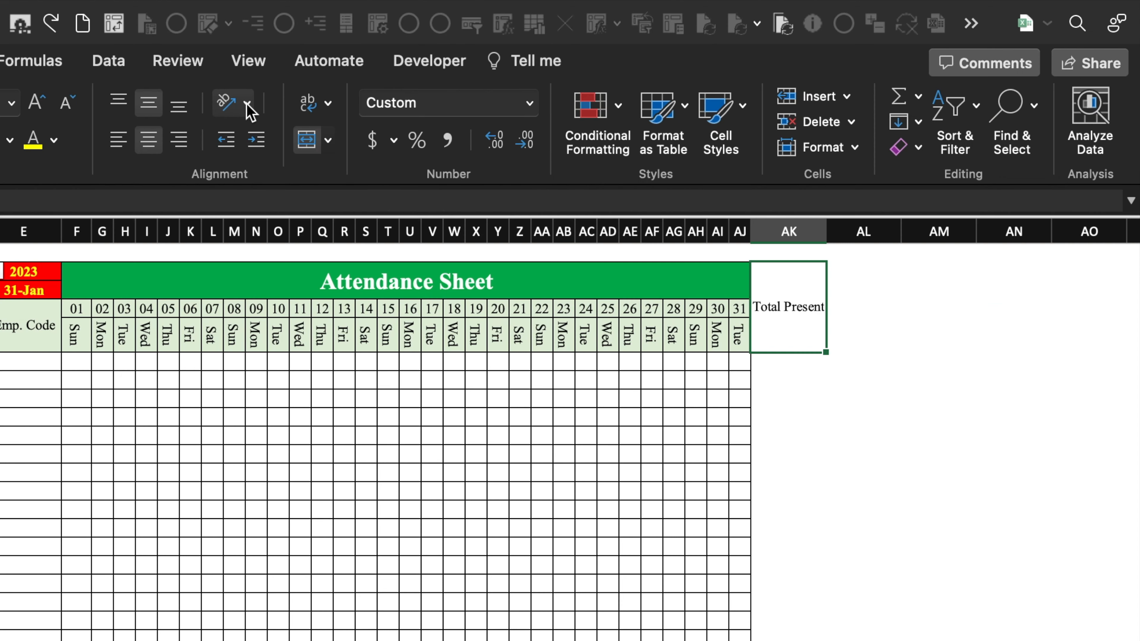
Rotate the Total Present header's text down and extend its merged format across to column AT, clearing the copied text.
click(510, 92)
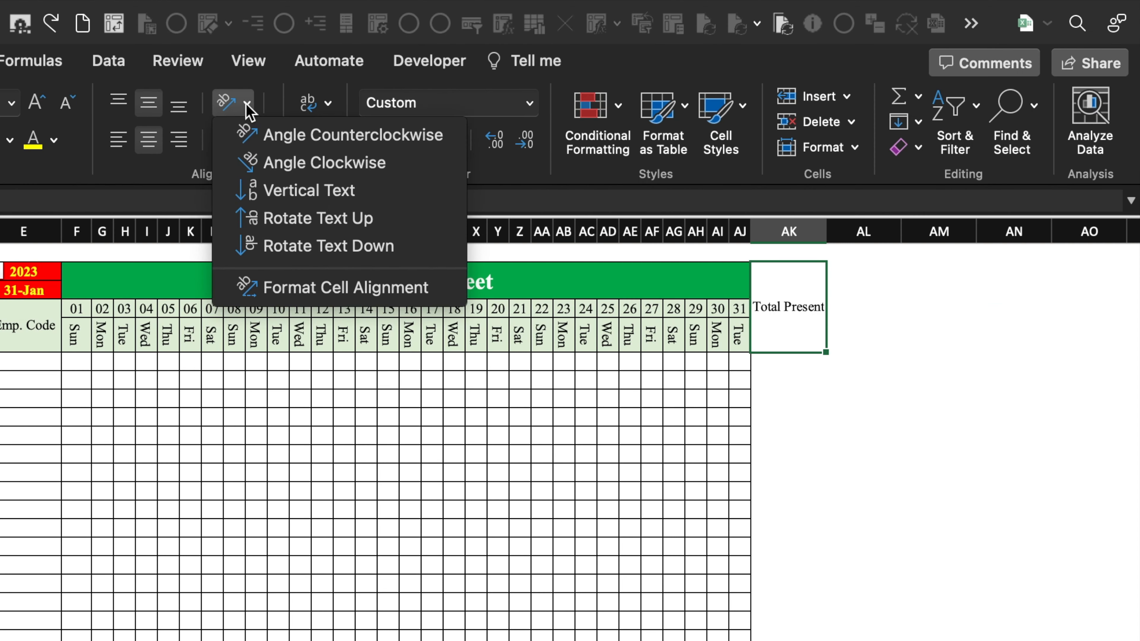
click(333, 247)
mouse_move(828, 353)
mouse_down()
mouse_move(1114, 354)
mouse_move(903, 364)
mouse_move(816, 355)
mouse_up()
drag(181, 316, 779, 334)
key(Delete)
Enter the headers Total Absent, Total Week Off, Paid Leaves and Unpaid Leaves in columns AL to AO.
click(196, 308)
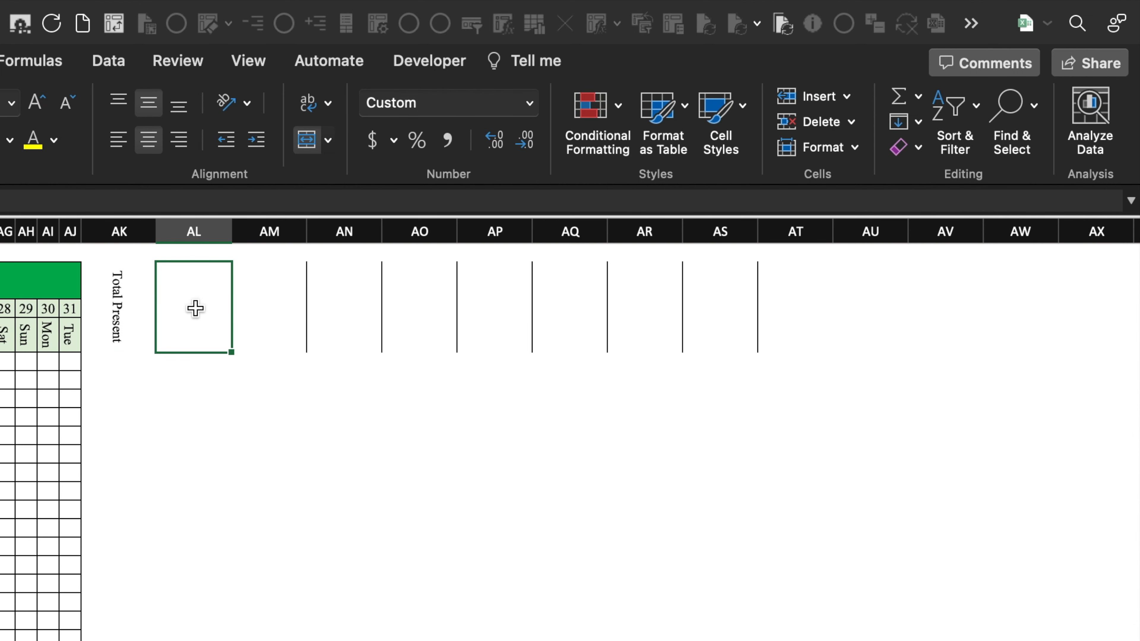
text(Total Absent)
click(280, 317)
text(Total Week Off)
click(335, 302)
text(Paid Leaves)
click(403, 328)
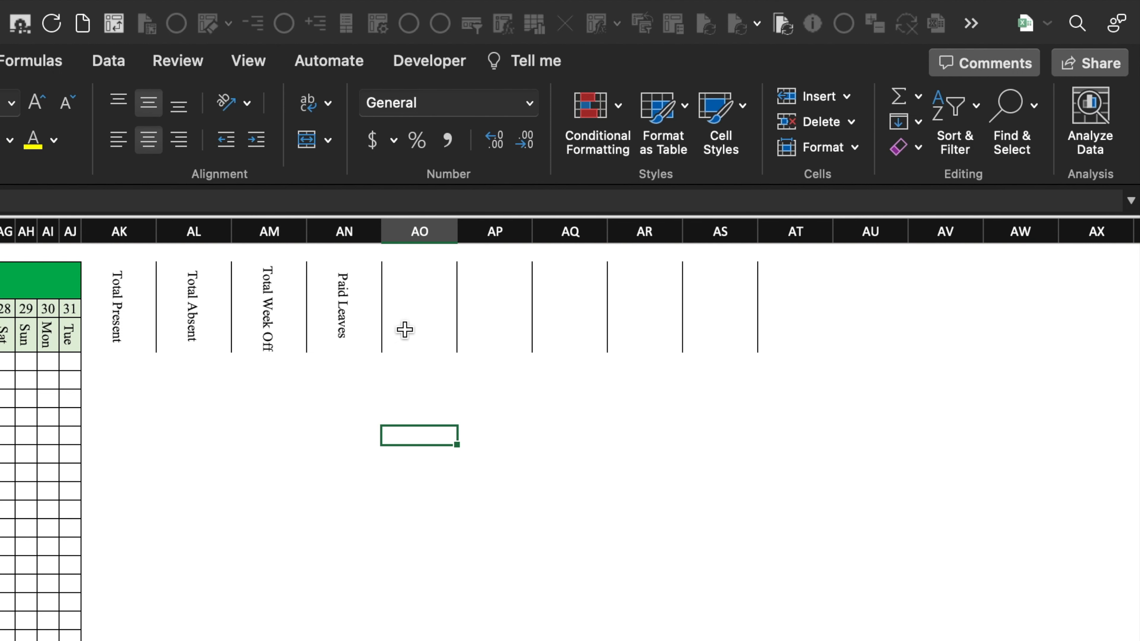
text(Unpaid Leaves)
Enter the headers Total Half Days, Holidays, Paid Days, Total PT Hours and Basic Salary in columns AP to AT.
click(484, 300)
text(Total Half Days)
click(563, 312)
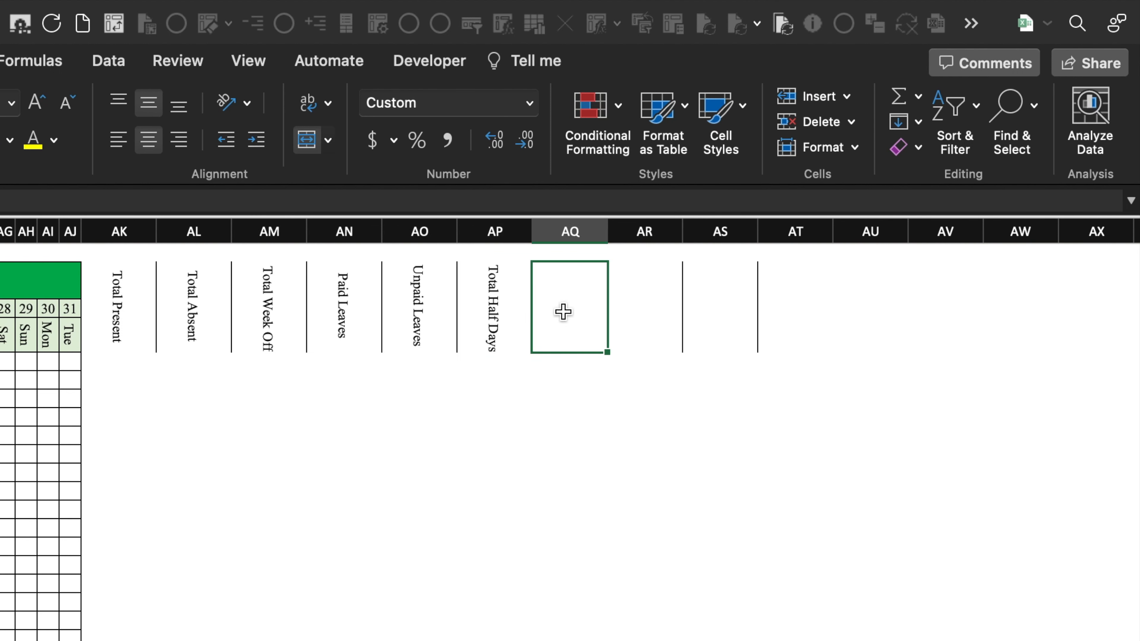
text(Holidays)
click(629, 310)
text(Paid Days)
click(725, 305)
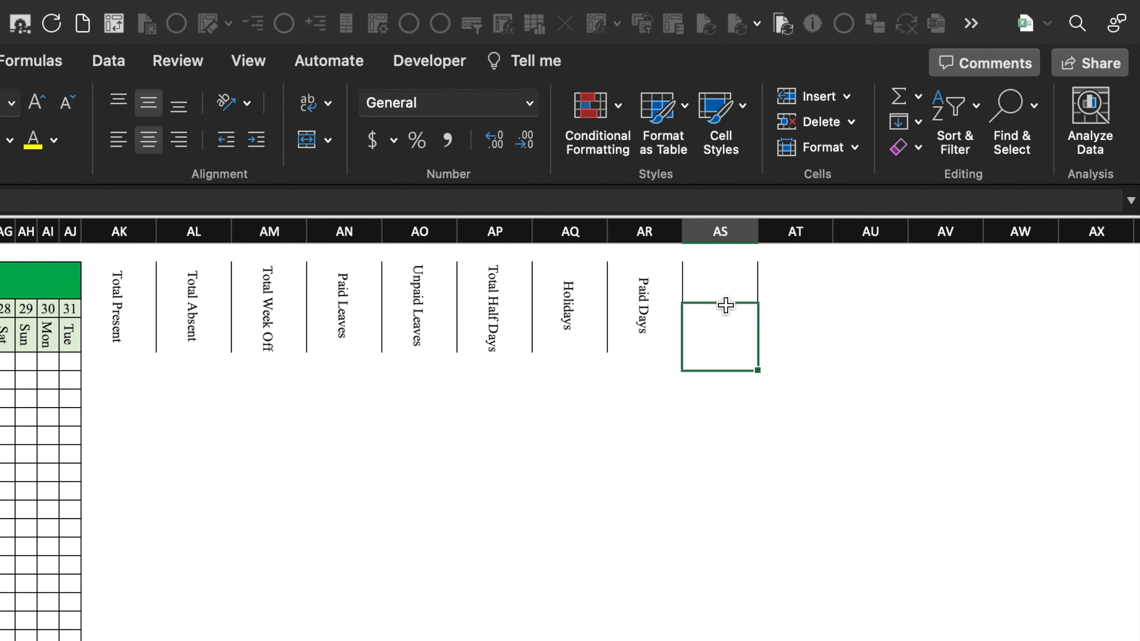
text(Total PT Hours)
click(780, 301)
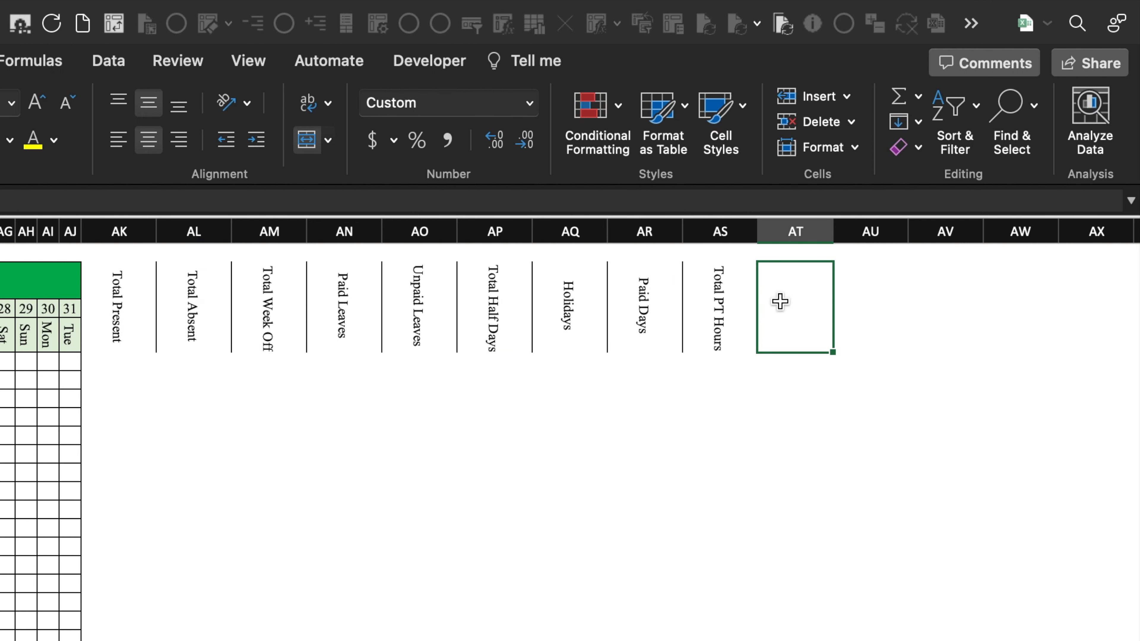
text(Basic Salary)
Auto-fit the width of columns AK to AT to their rotated headers.
click(119, 234)
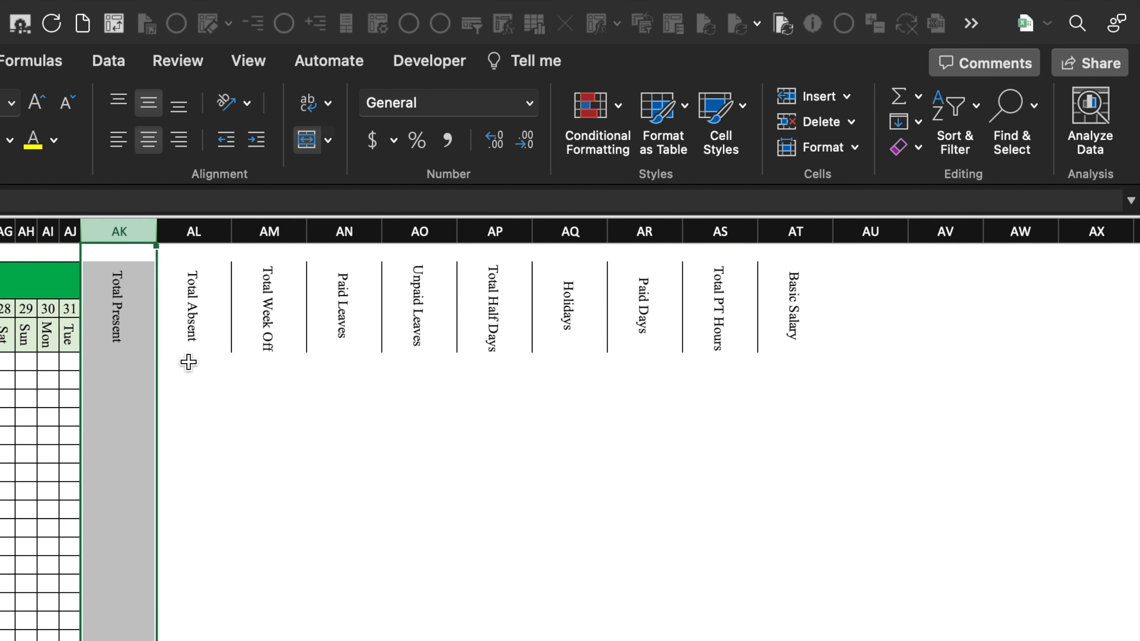
click(190, 376)
drag(117, 235, 791, 229)
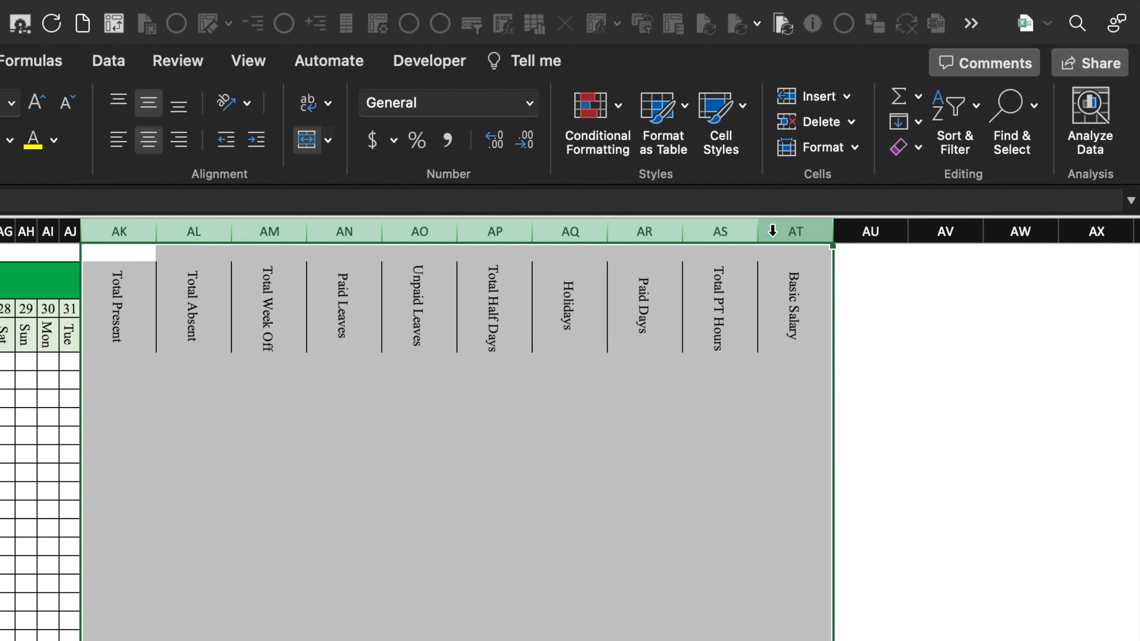
double_click(761, 230)
Enter the headers TA, DA and PF in cells AU4, AV4 and AW4.
click(372, 310)
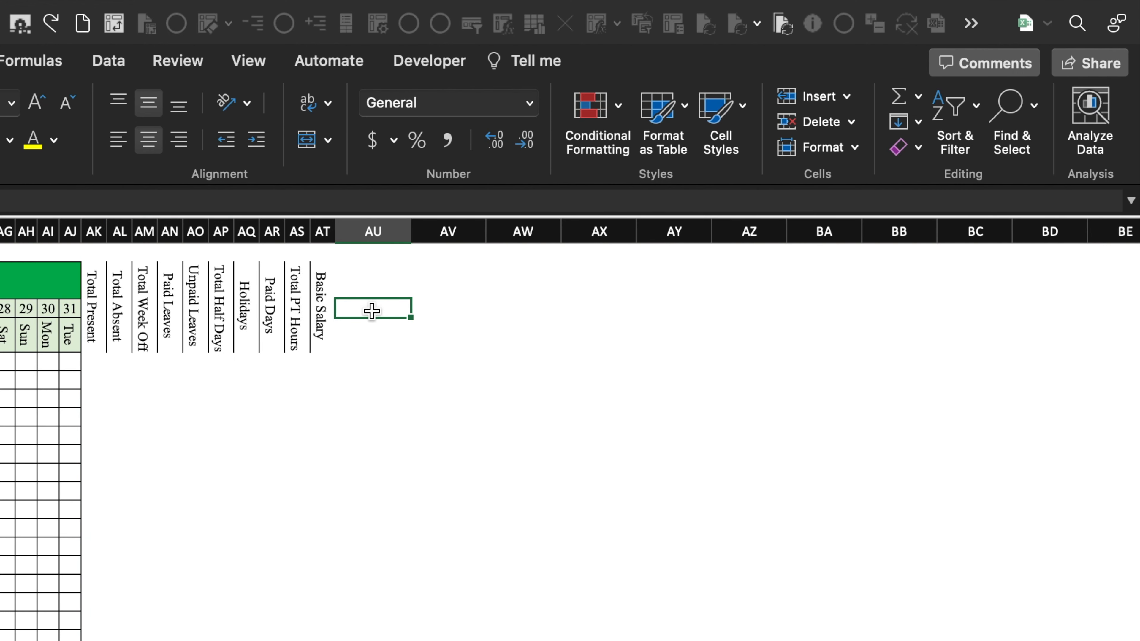
text(TA)
key(Tab)
text(DA)
key(Tab)
text(PF)
key(Return)
Merge each of the TA, DA and PF header cells over rows 4 and 5.
drag(372, 310, 374, 334)
click(307, 140)
drag(450, 310, 450, 335)
click(307, 140)
drag(519, 308, 526, 333)
click(307, 140)
Enter 10%, 8% and 6% above the TA, DA and PF headers, each merged over rows 2 and 3.
click(382, 275)
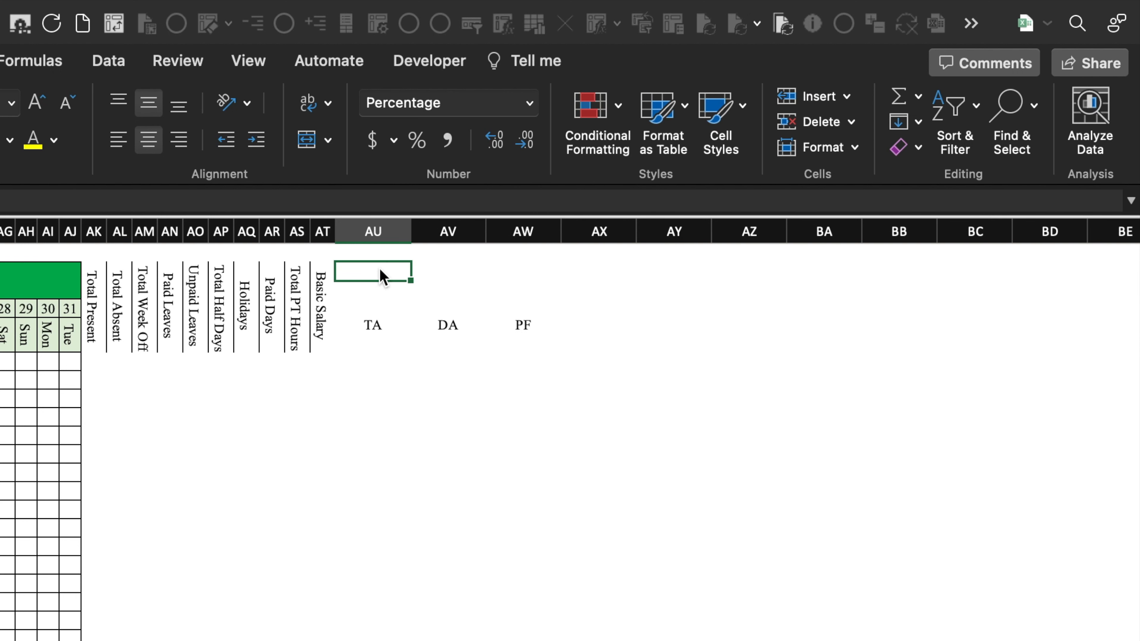
click(440, 376)
click(373, 273)
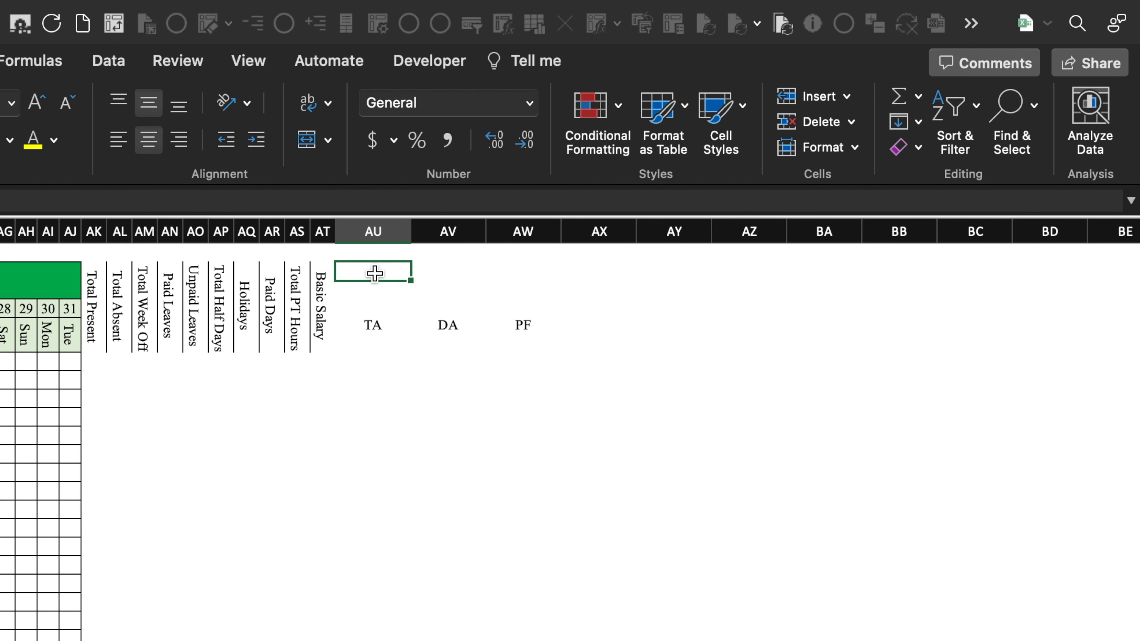
drag(379, 271, 503, 280)
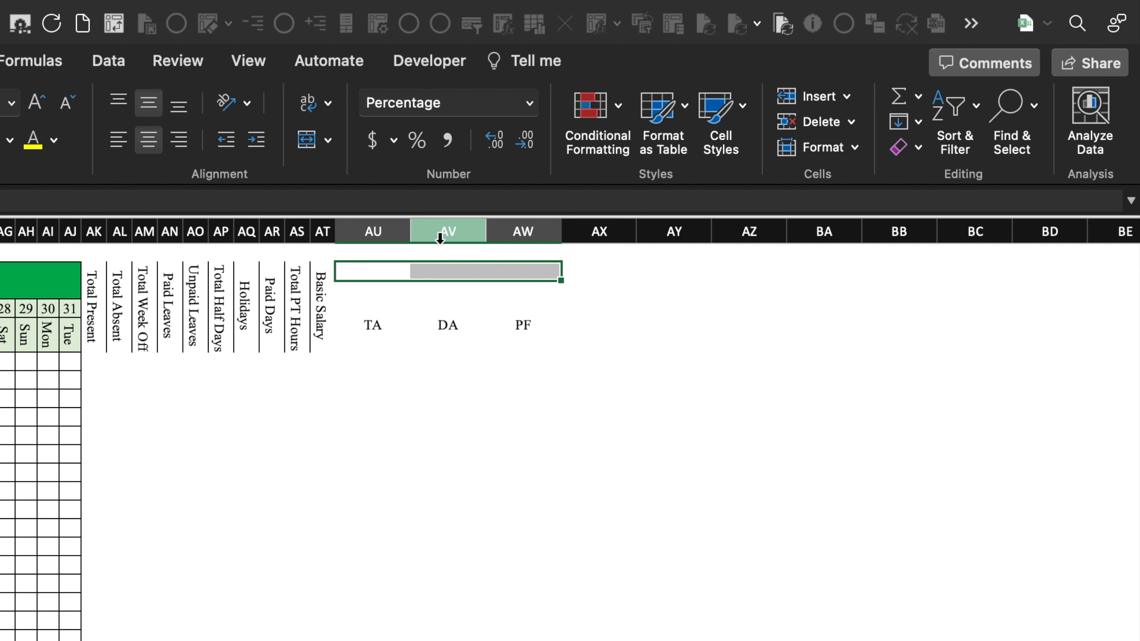
double_click(399, 271)
click(456, 275)
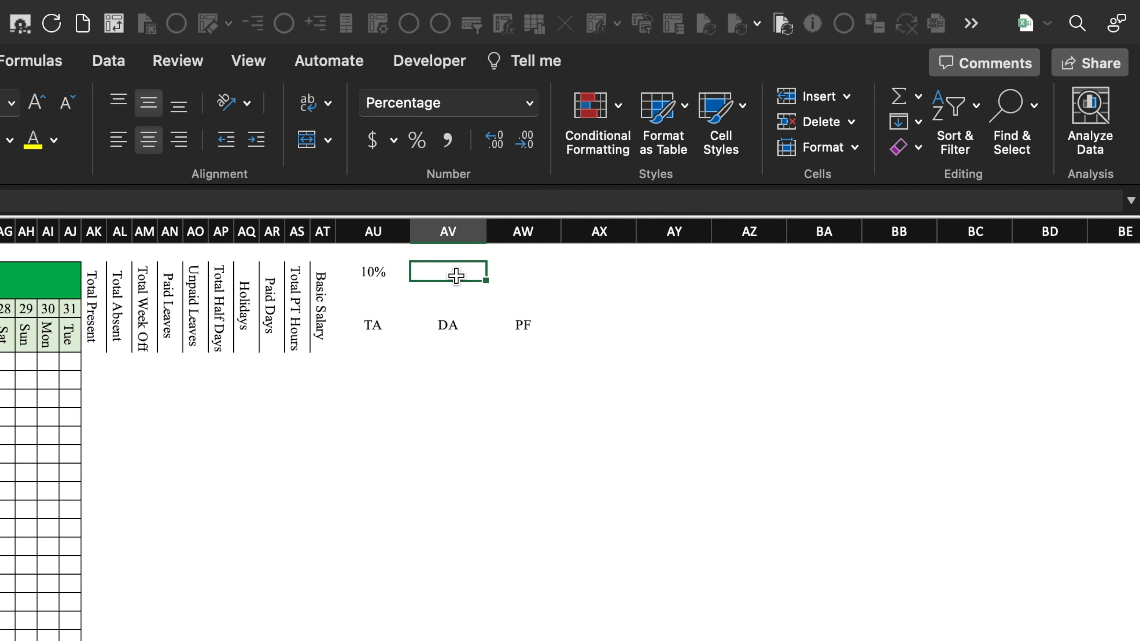
click(527, 277)
text(6)
click(376, 285)
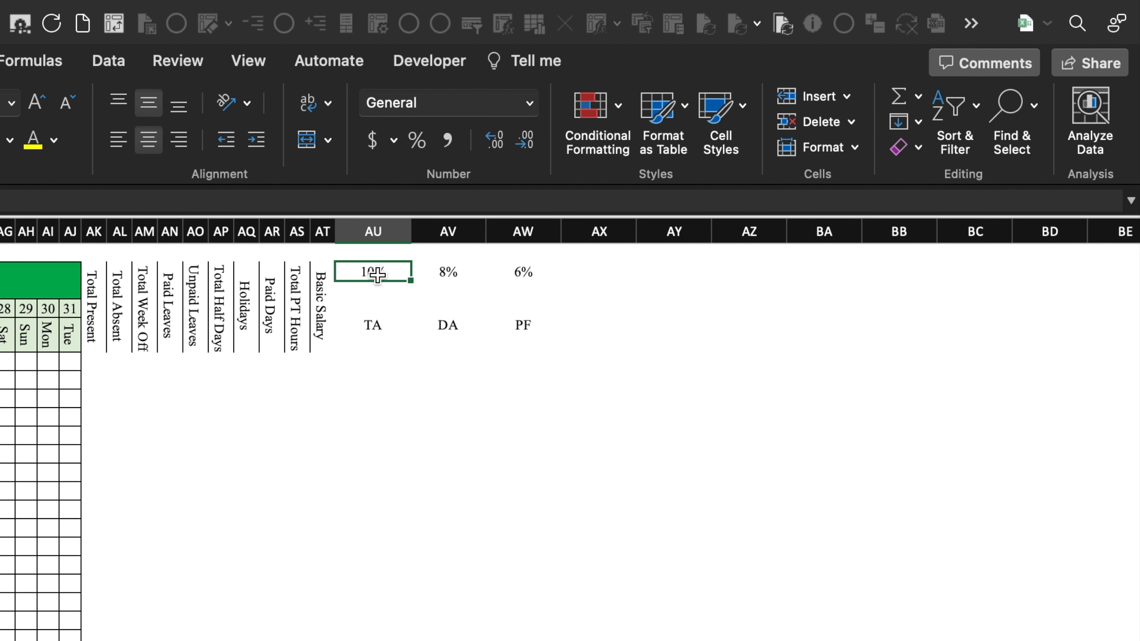
Apply all borders to the header block AK2:AW5 and auto-fit columns AU to AW.
drag(92, 309, 505, 311)
click(267, 140)
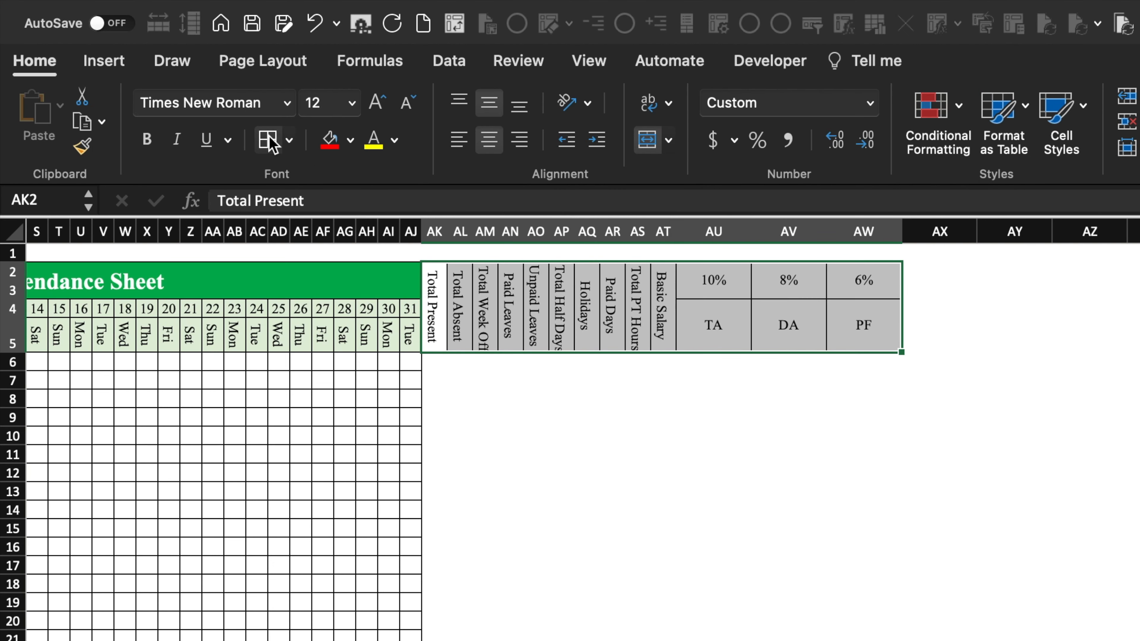
click(488, 415)
drag(715, 231, 900, 230)
double_click(561, 230)
Merge AX2:AX5 for a downward-rotated "Salary 1 Day" header and add a matching "Total Salary" header in column AY.
click(445, 268)
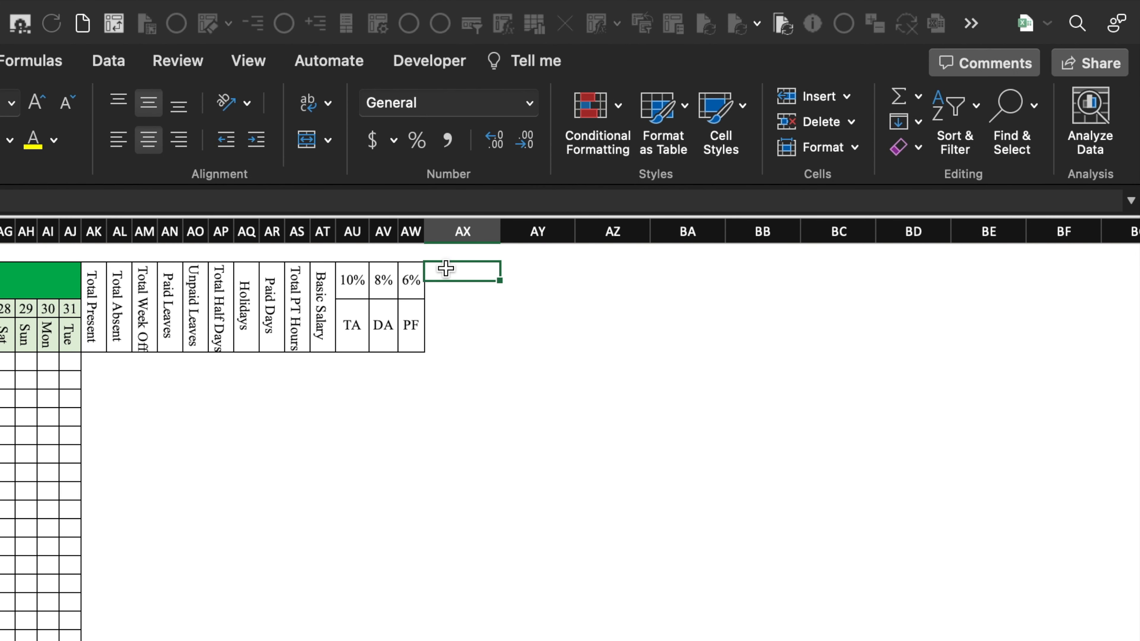
drag(445, 268, 445, 336)
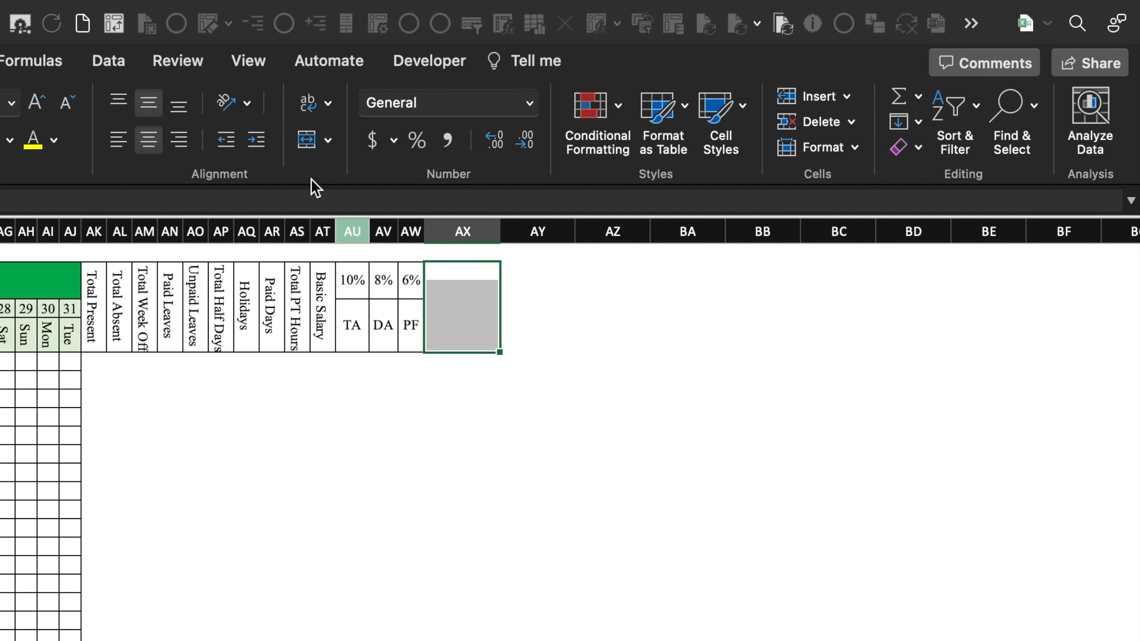
click(307, 143)
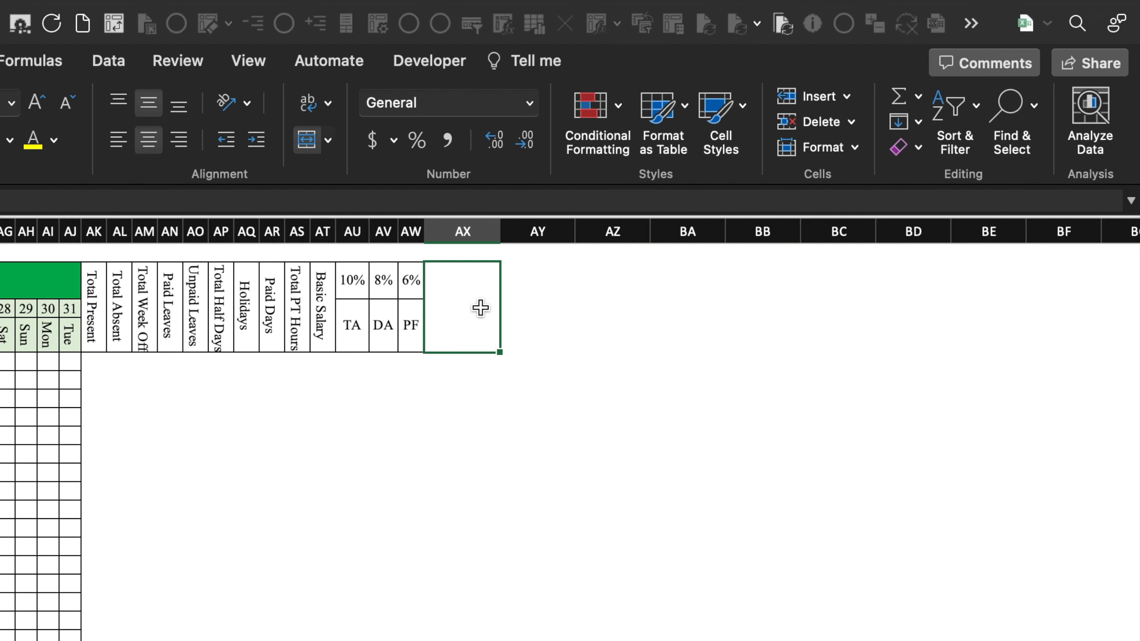
text(Salary 1)
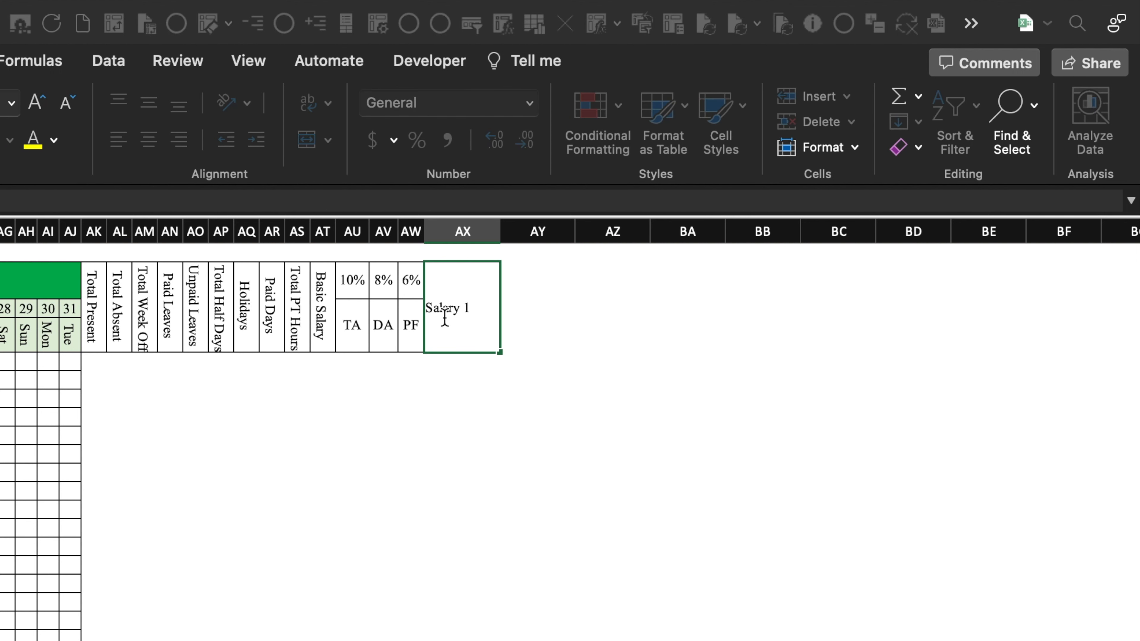
text(Day)
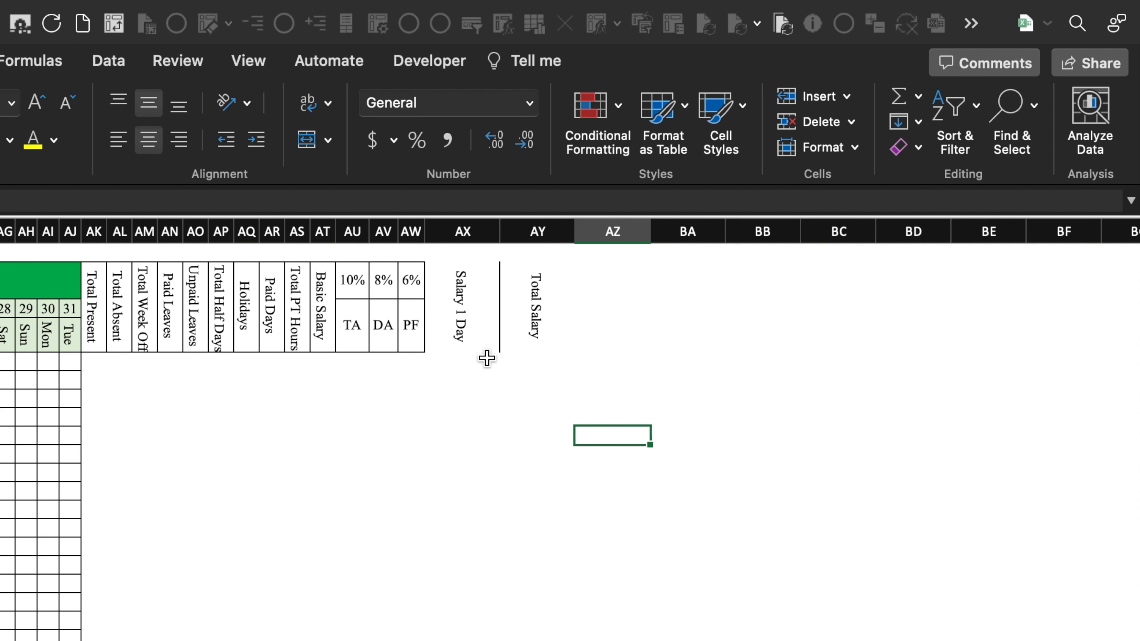
Add borders to the two salary headers and auto-fit columns AX and AY.
drag(465, 326, 517, 326)
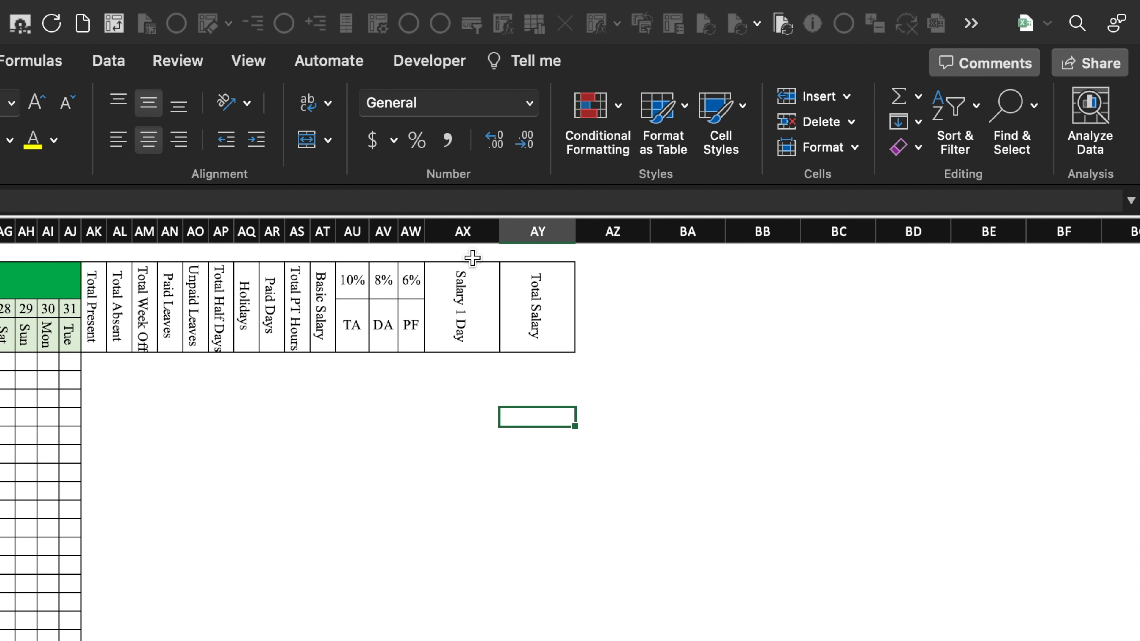
drag(461, 231, 541, 232)
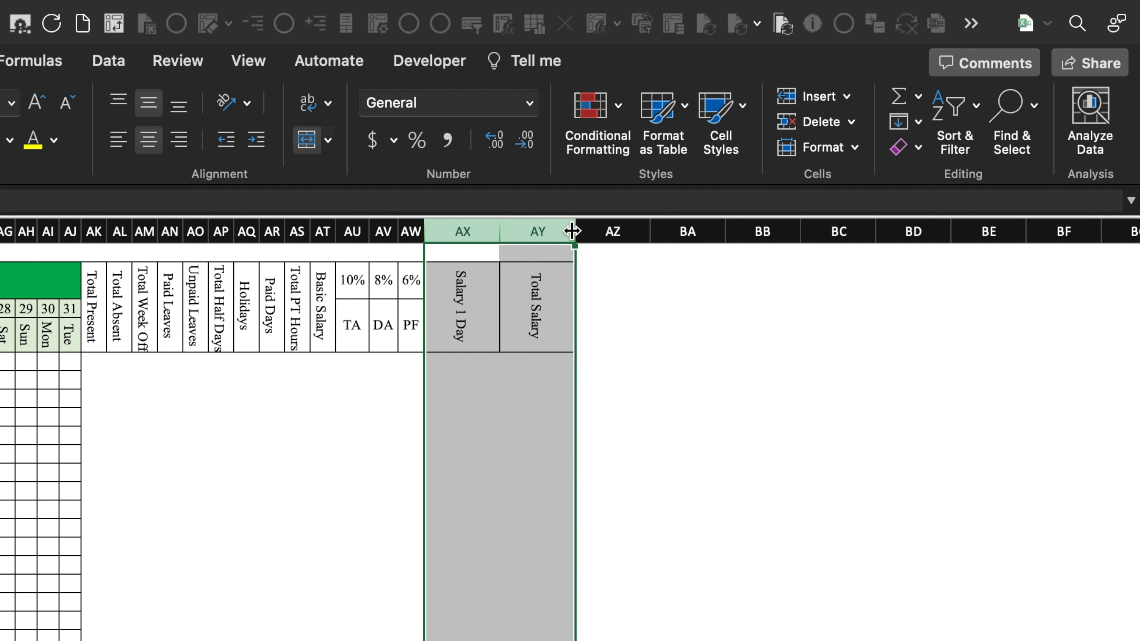
drag(575, 230, 569, 231)
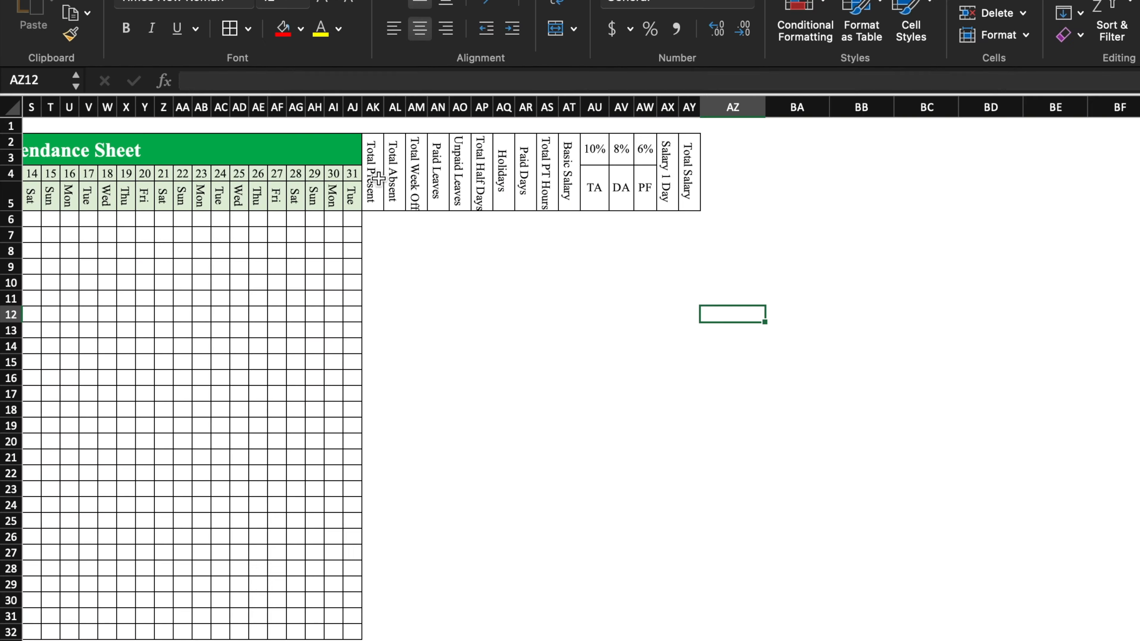
Apply all borders to the summary columns AK to AY from the headers down to row 32.
click(373, 173)
drag(373, 172, 690, 626)
click(235, 38)
click(525, 266)
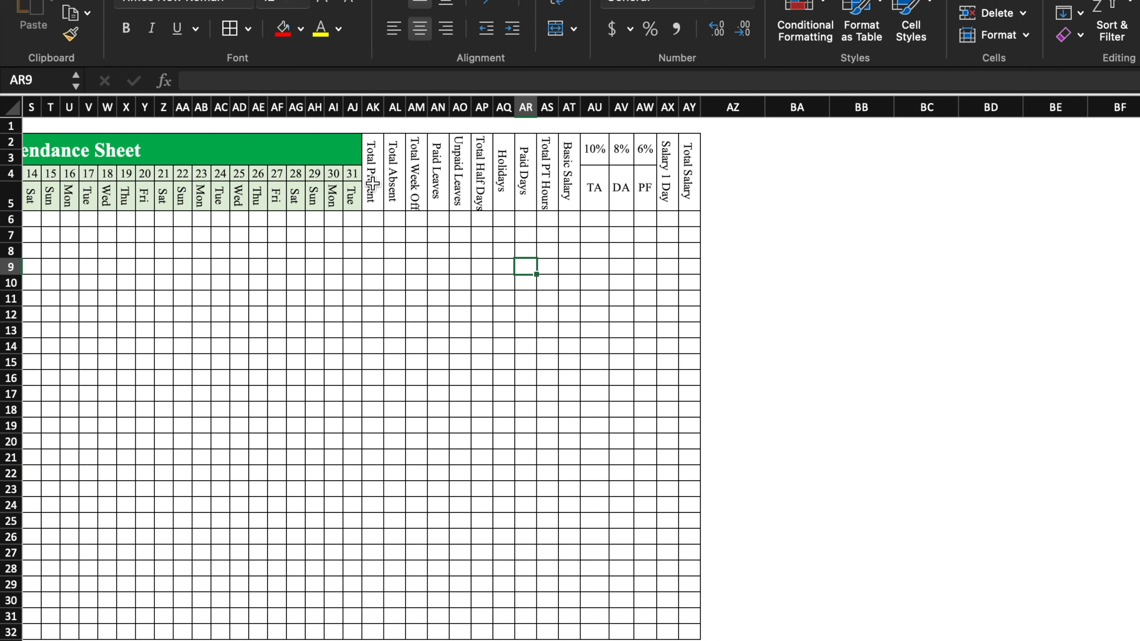
Give the summary headers in AK2:AY5 a red fill and yellow text.
drag(371, 183, 683, 192)
click(282, 28)
click(320, 27)
click(732, 267)
Fill the summary cells AK6:AY32 with light yellow.
scroll(732, 266, down, 3)
scroll(1106, 199, up, 1)
drag(372, 188, 684, 599)
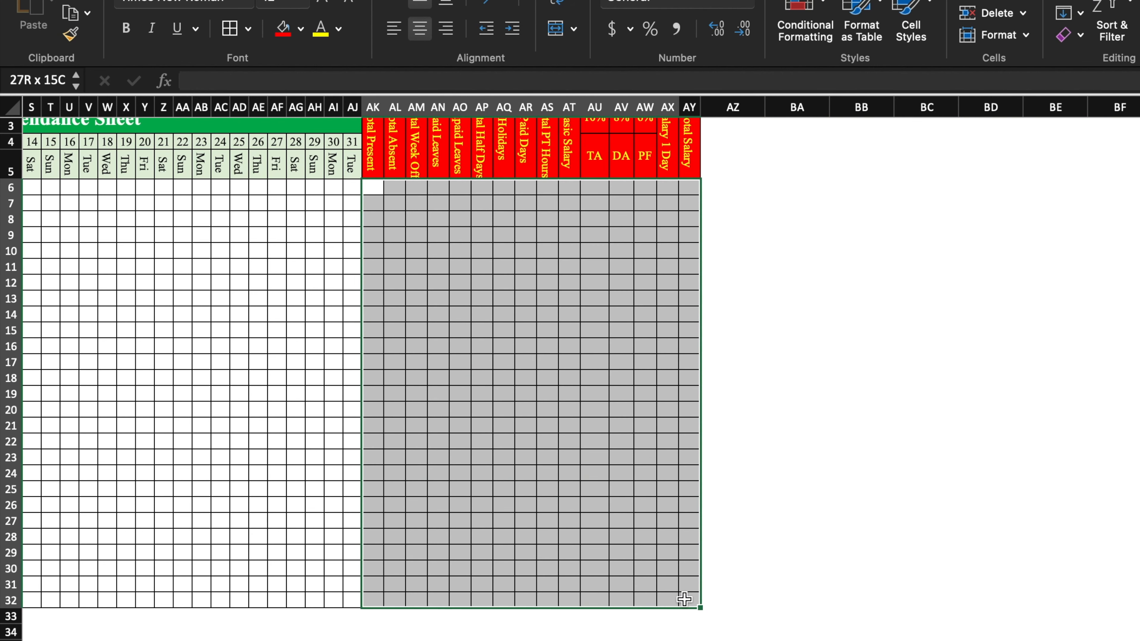
click(300, 29)
click(289, 305)
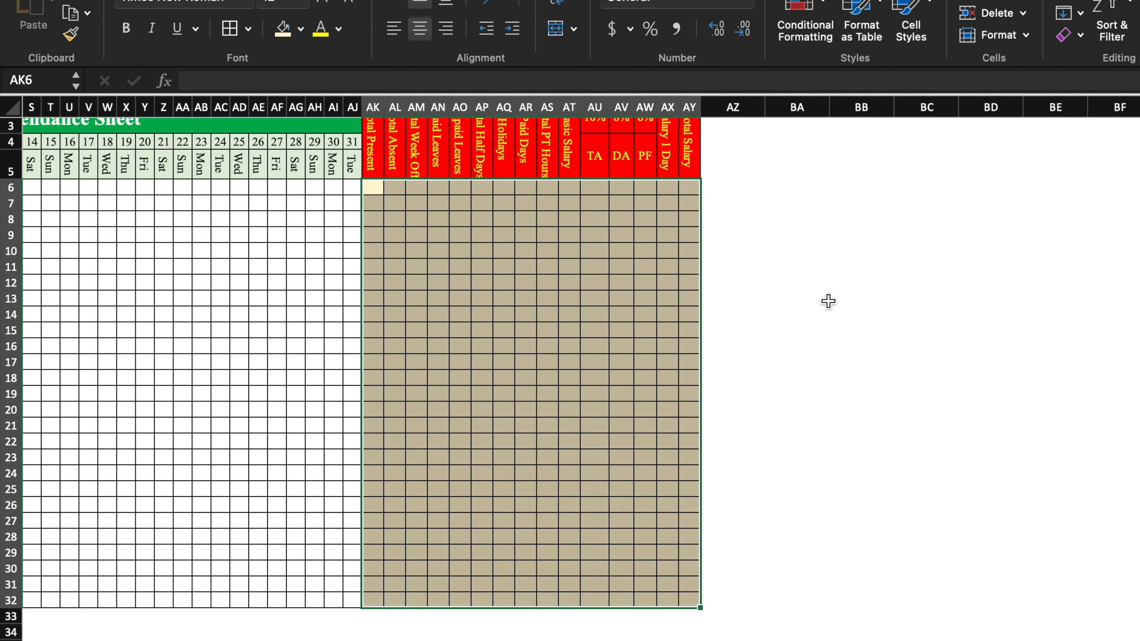
Number the rows 1 to 23 in the Sl. No. column, from B6 down to B28.
scroll(827, 301, left, 10)
click(90, 217)
text(1)
key(Return)
click(89, 219)
drag(105, 227, 106, 572)
click(124, 594)
click(158, 638)
click(266, 267)
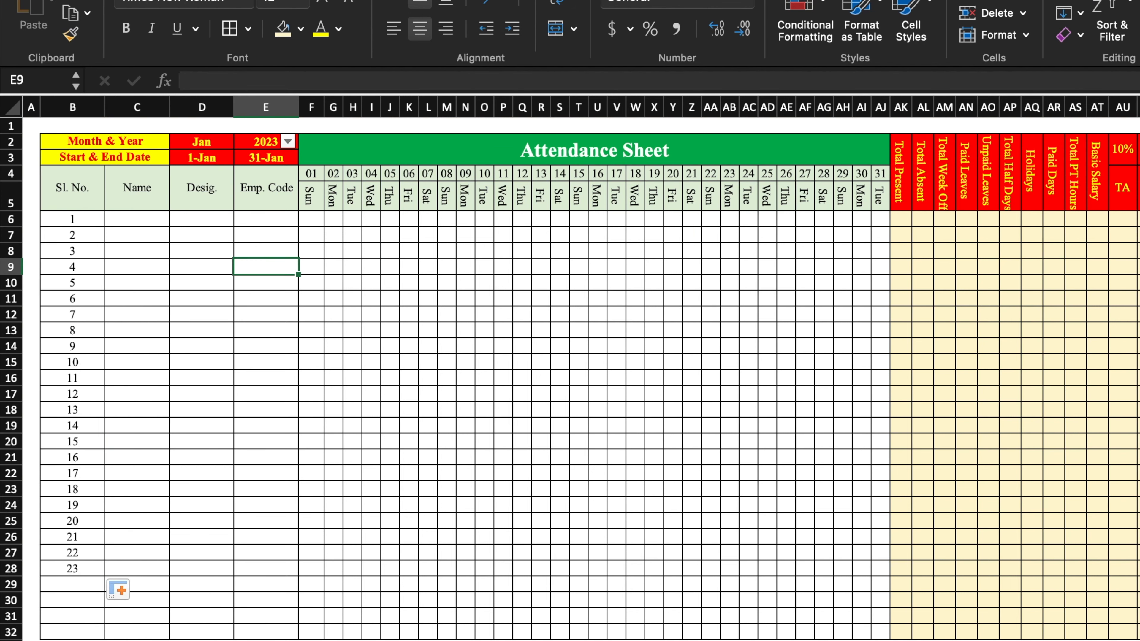
click(303, 505)
Copy the first ten employees' names, designations and codes from the finished attendance sheet into the new sheet at C6.
click(137, 218)
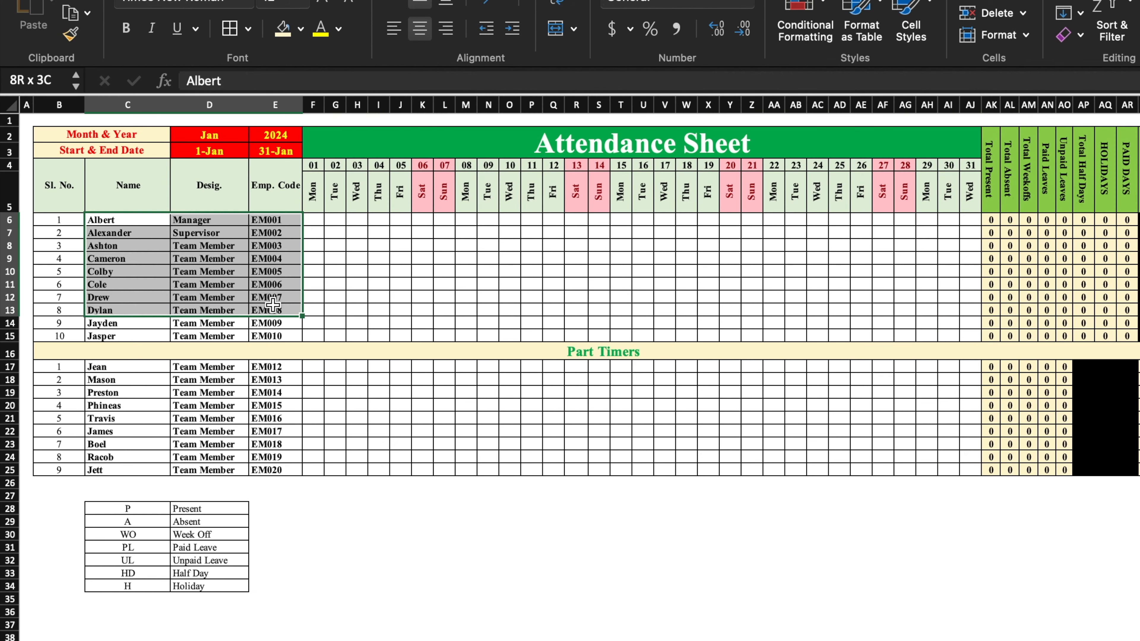
click(272, 307)
drag(124, 220, 275, 335)
key(super+c)
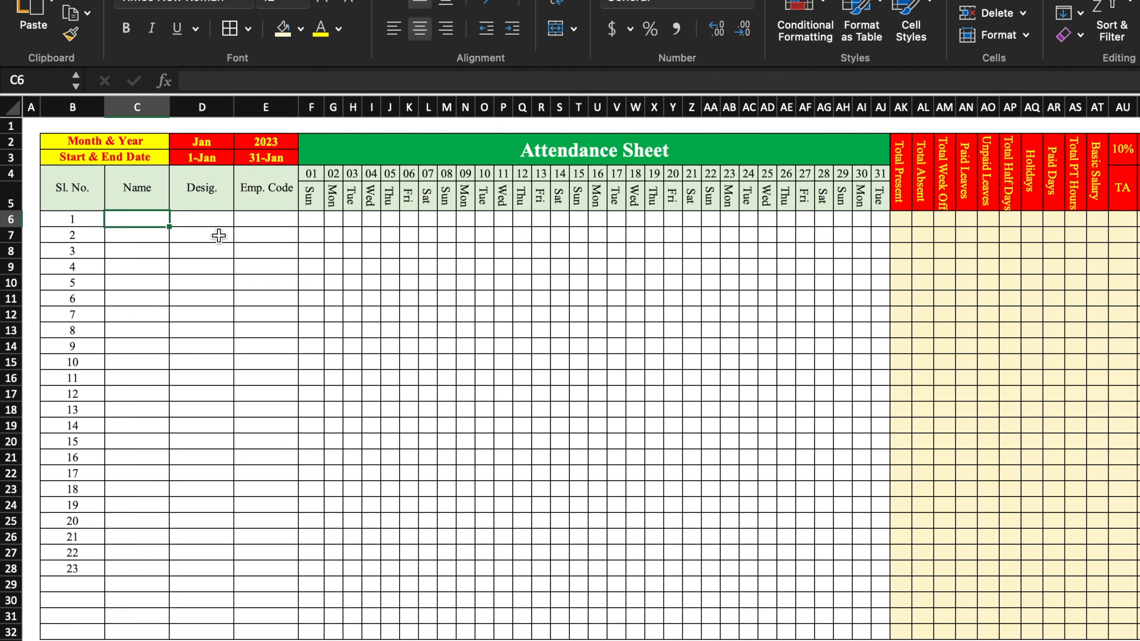
key(super+v)
Copy the nine part-timers' names, designations and codes from rows 17 to 25 of the finished attendance sheet into the new sheet at C17.
click(201, 441)
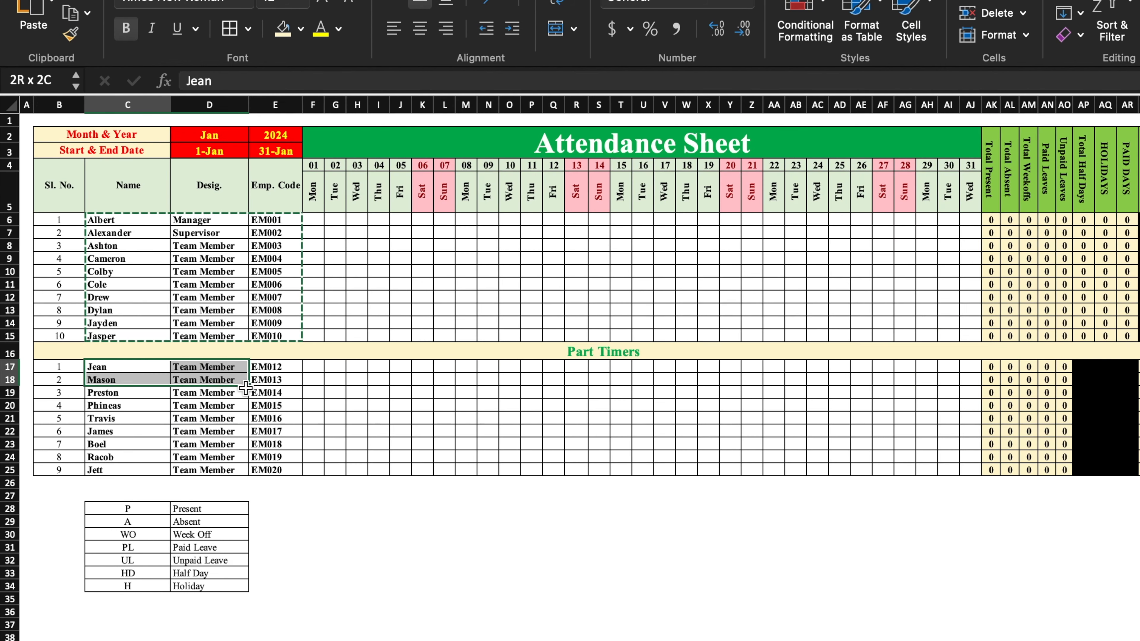
drag(245, 387, 275, 469)
key(super+c)
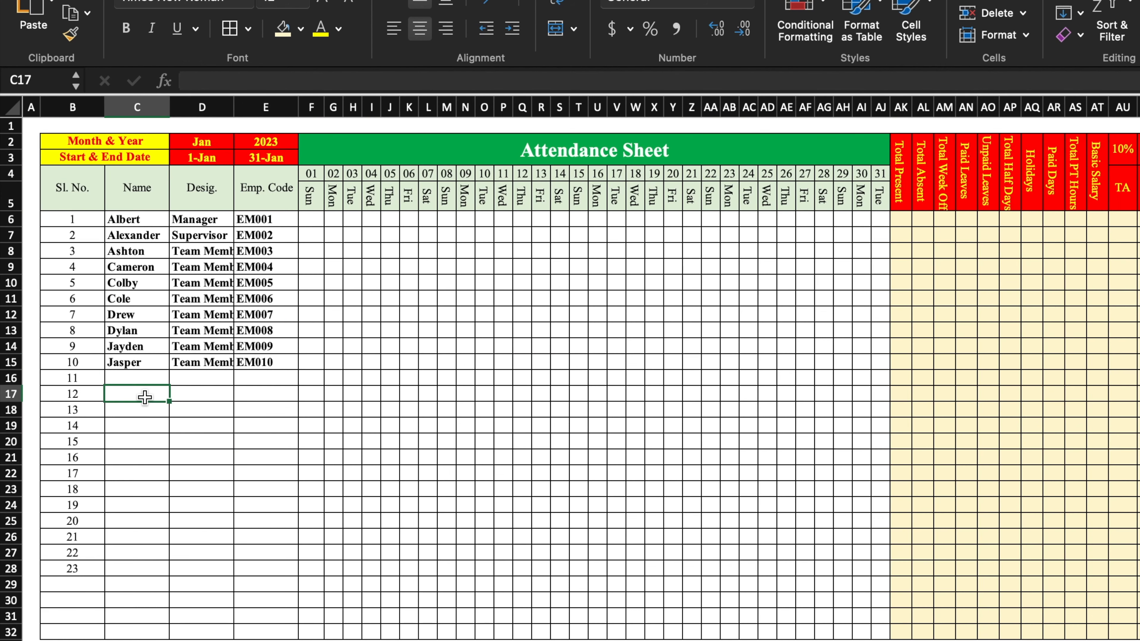
key(super+v)
click(409, 306)
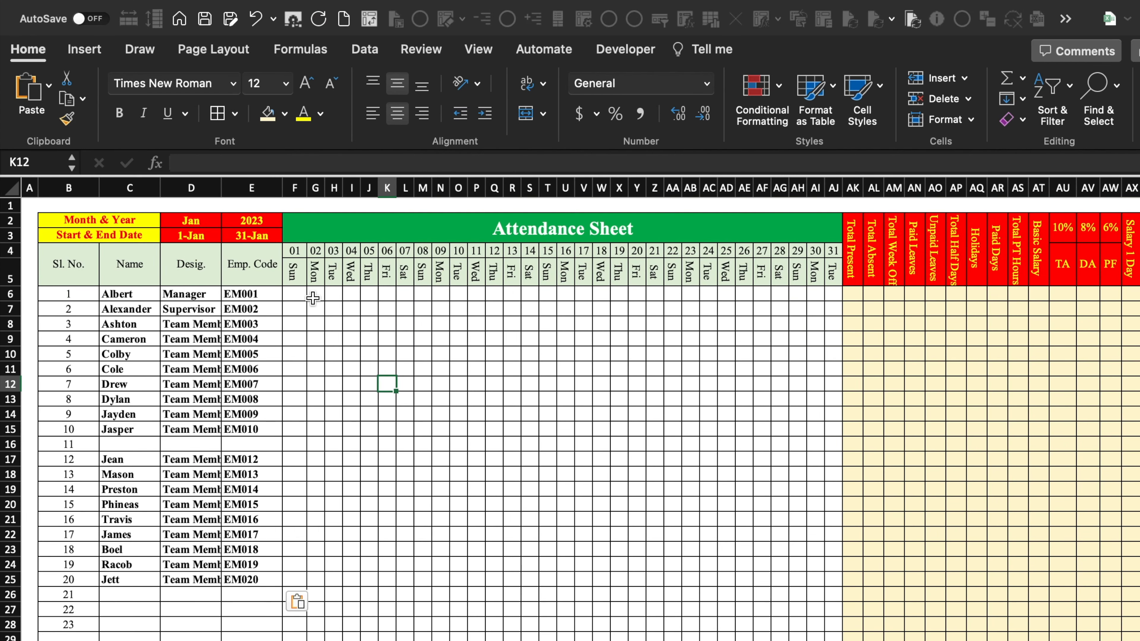
Add an equal-to highlight rule for "Sat" to the weekday cells F5:AJ5, with light red fill and dark red text.
drag(294, 271, 832, 272)
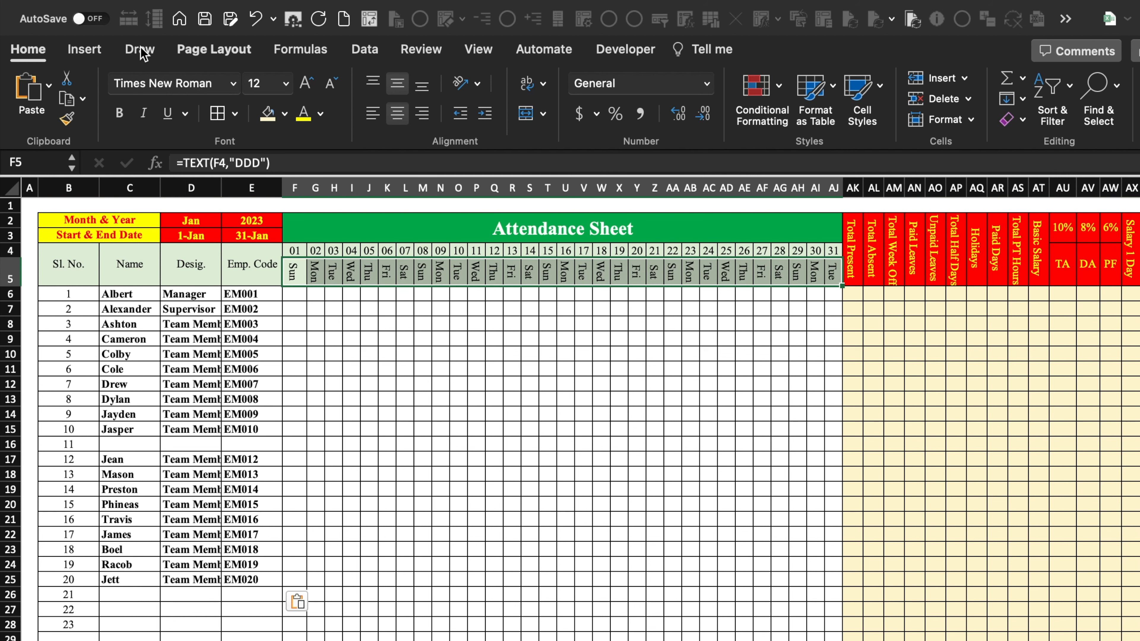
click(780, 86)
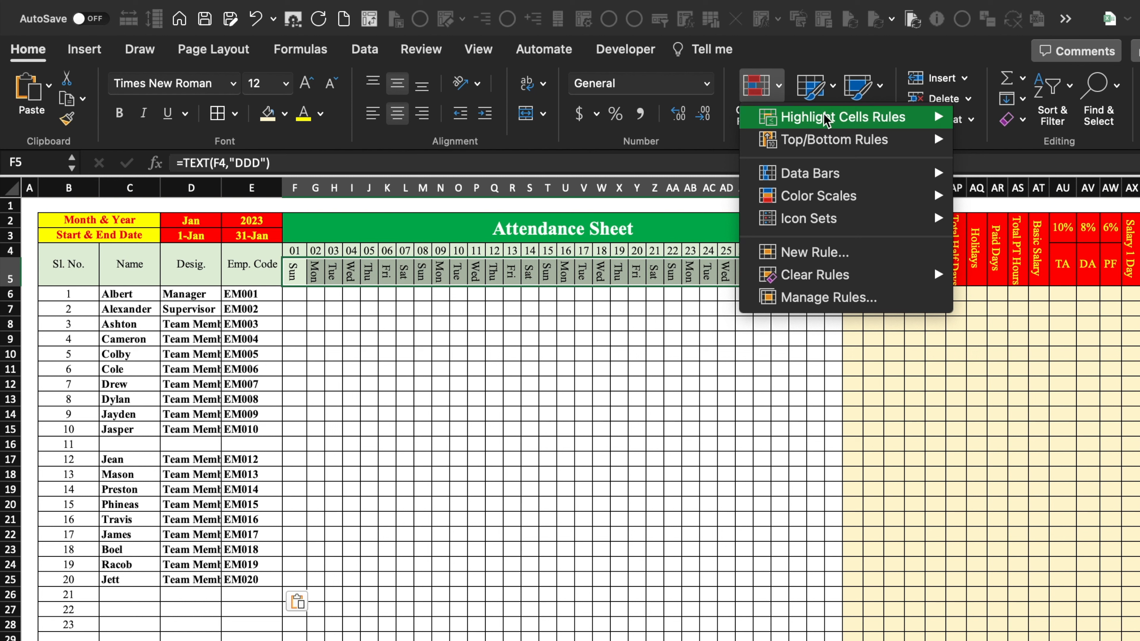
mouse_move(831, 121)
click(1024, 189)
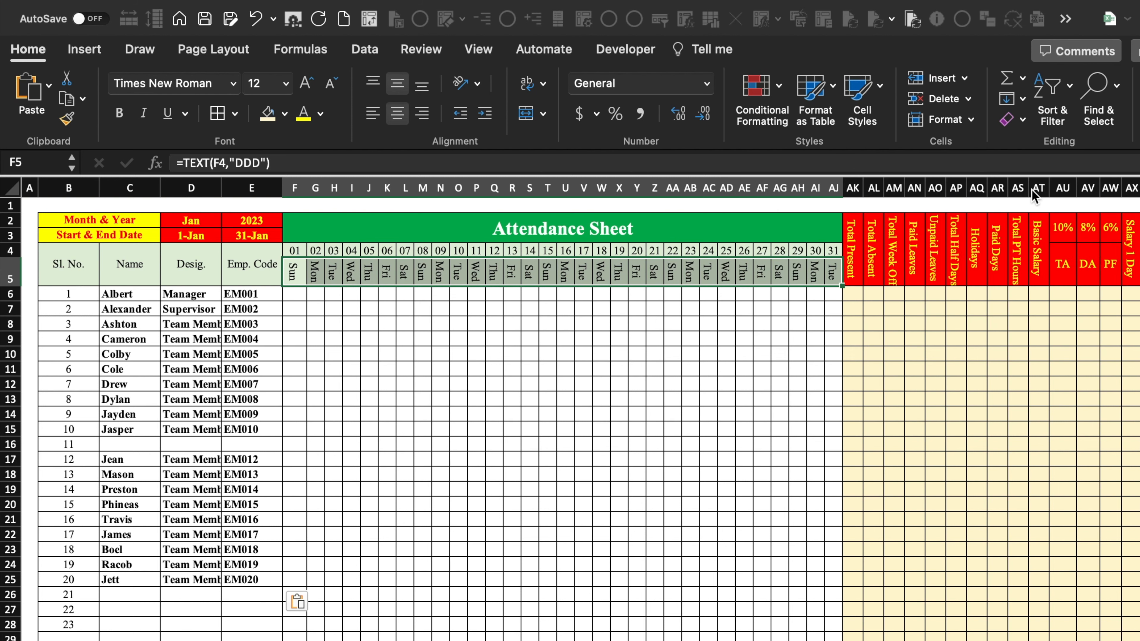
click(732, 261)
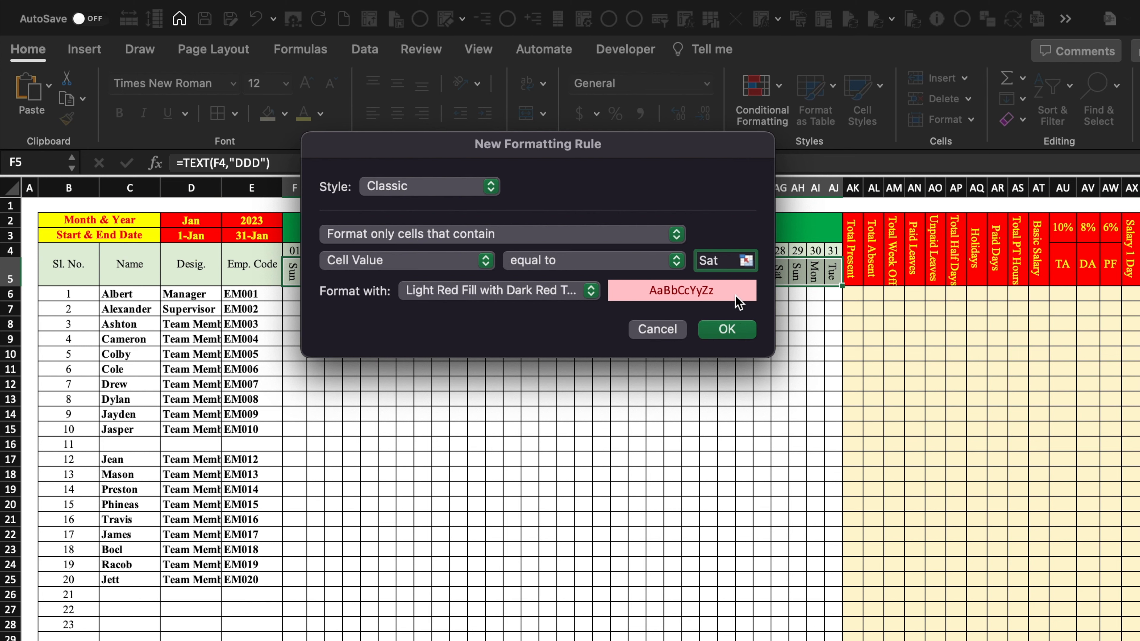
click(738, 330)
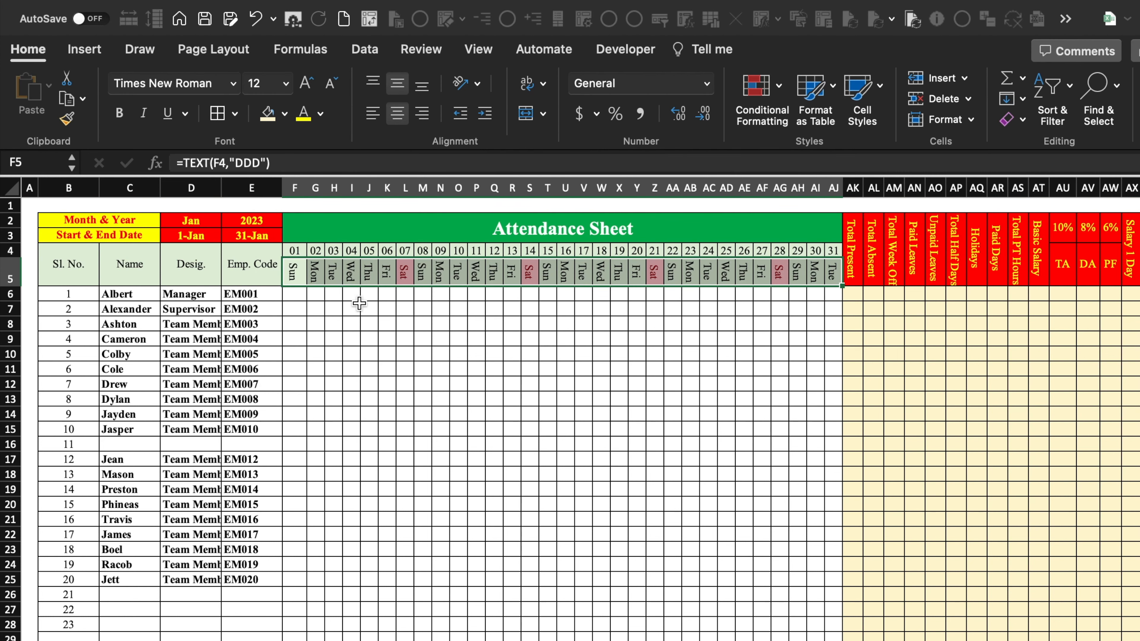
Add a second highlight rule to F5:AJ5 for cells equal to "Sun", with light red fill and dark red text.
click(781, 90)
mouse_move(924, 118)
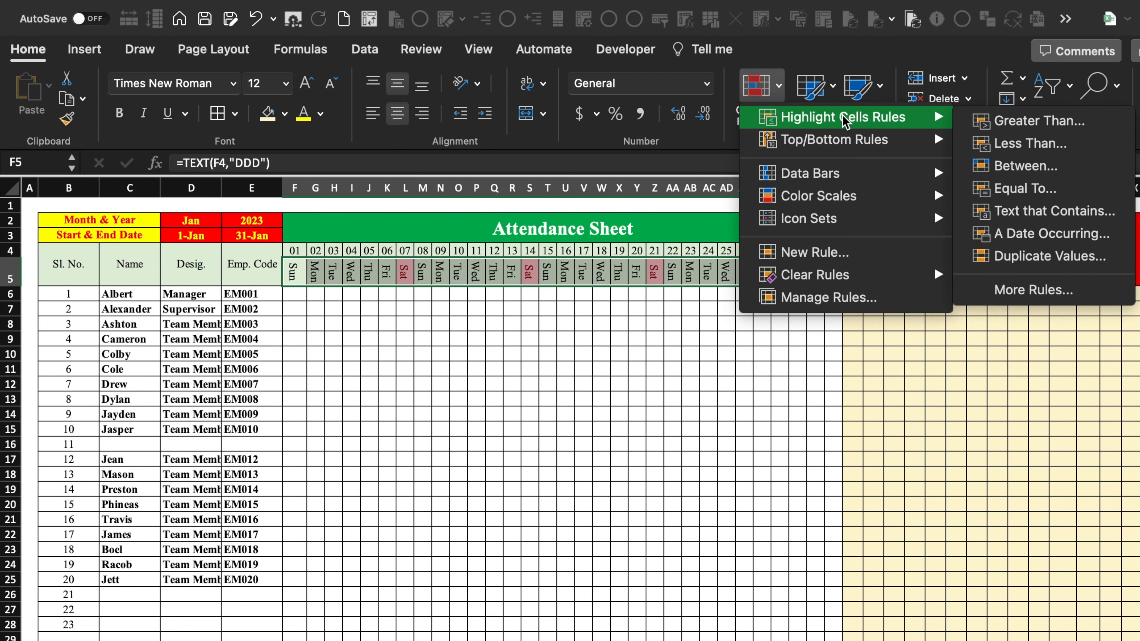
click(1001, 187)
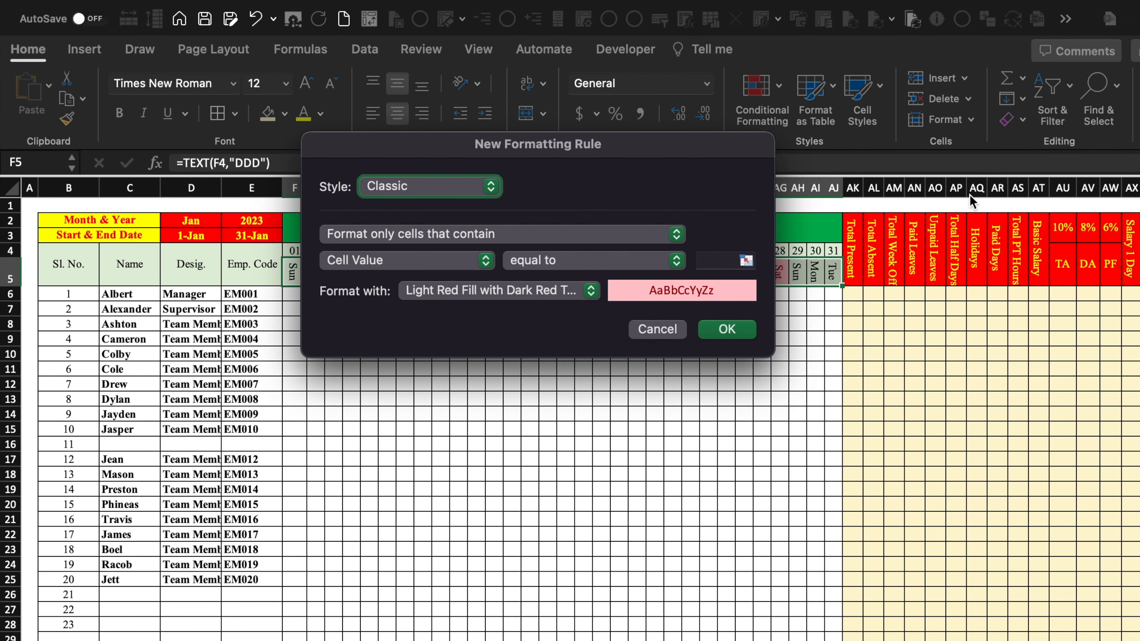
click(722, 259)
text(Sun)
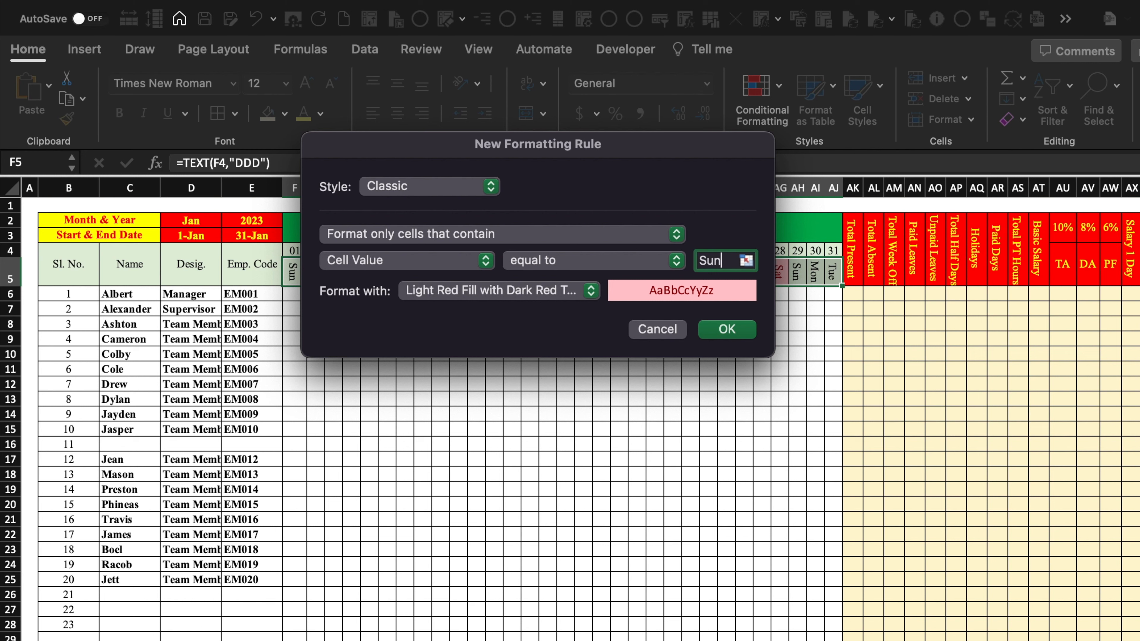
click(728, 329)
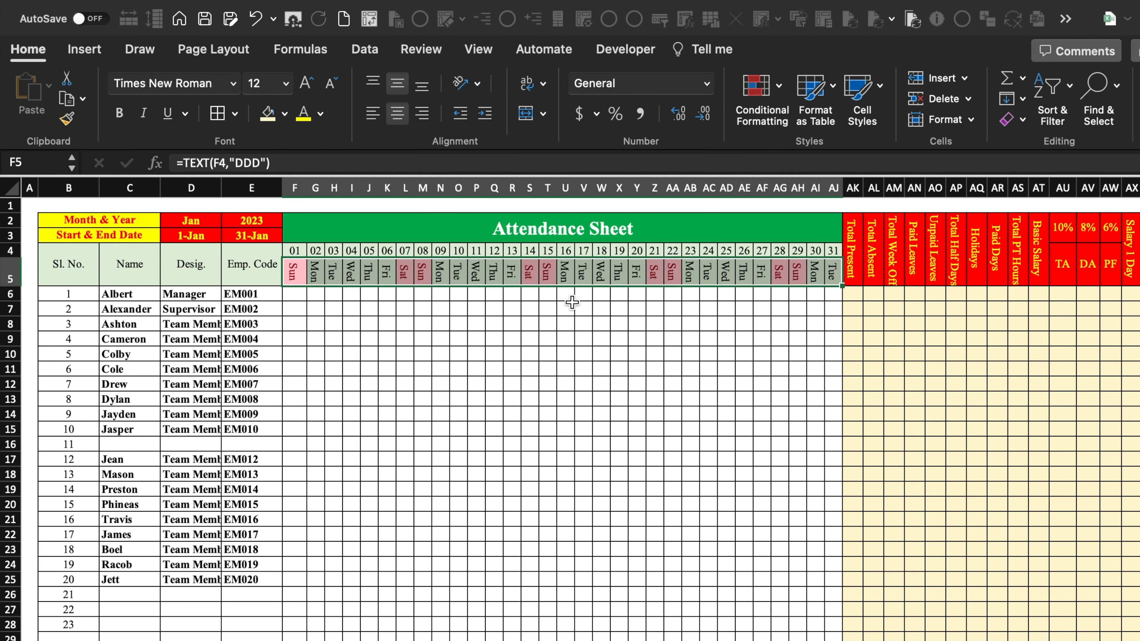
Switch the month in D2 to Feb to check the weekend highlighting and the unused day columns.
click(191, 220)
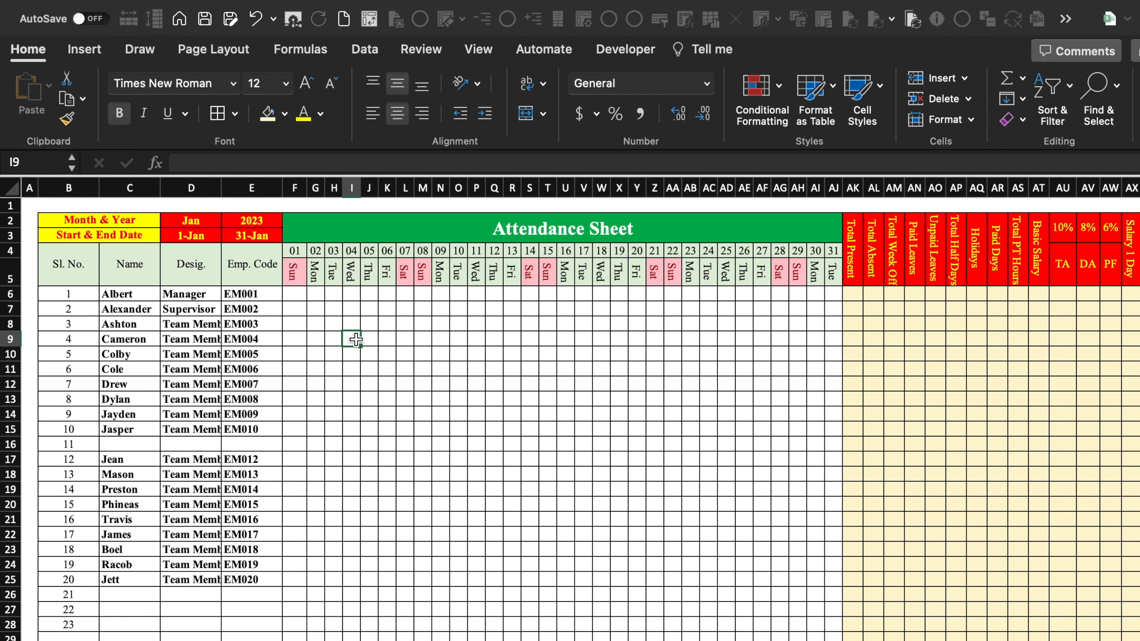
click(228, 220)
click(197, 258)
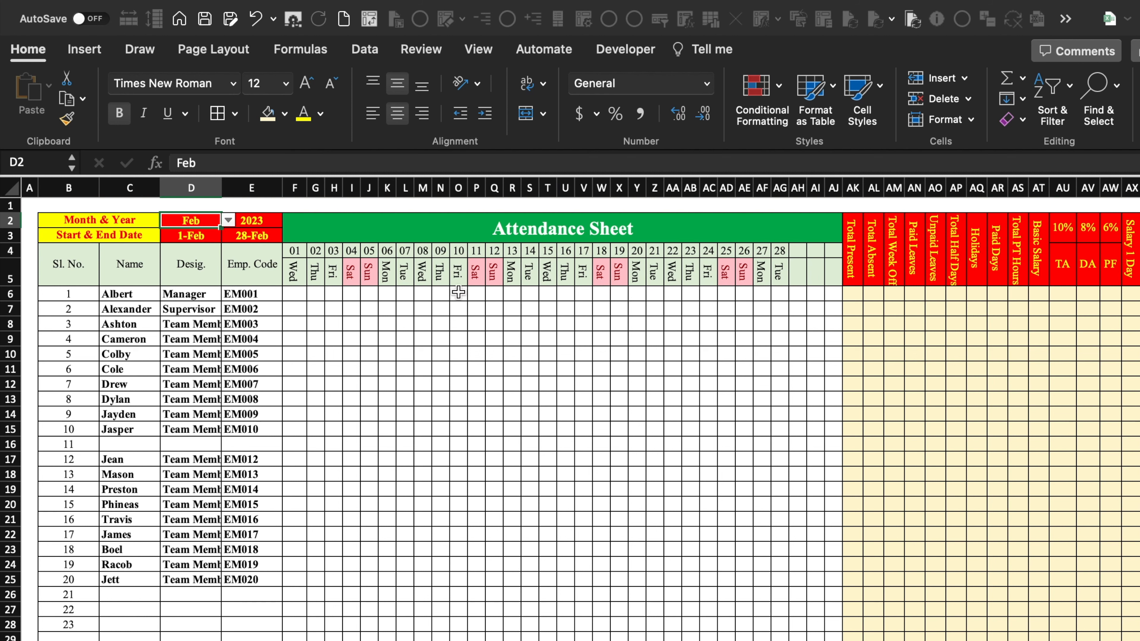
click(786, 354)
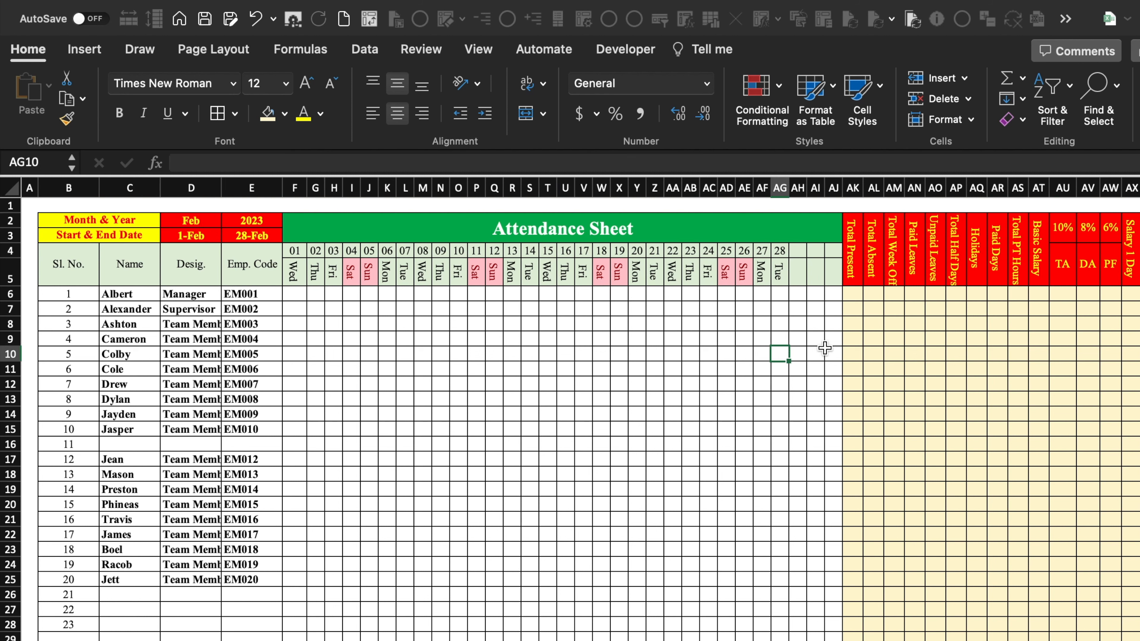
click(647, 341)
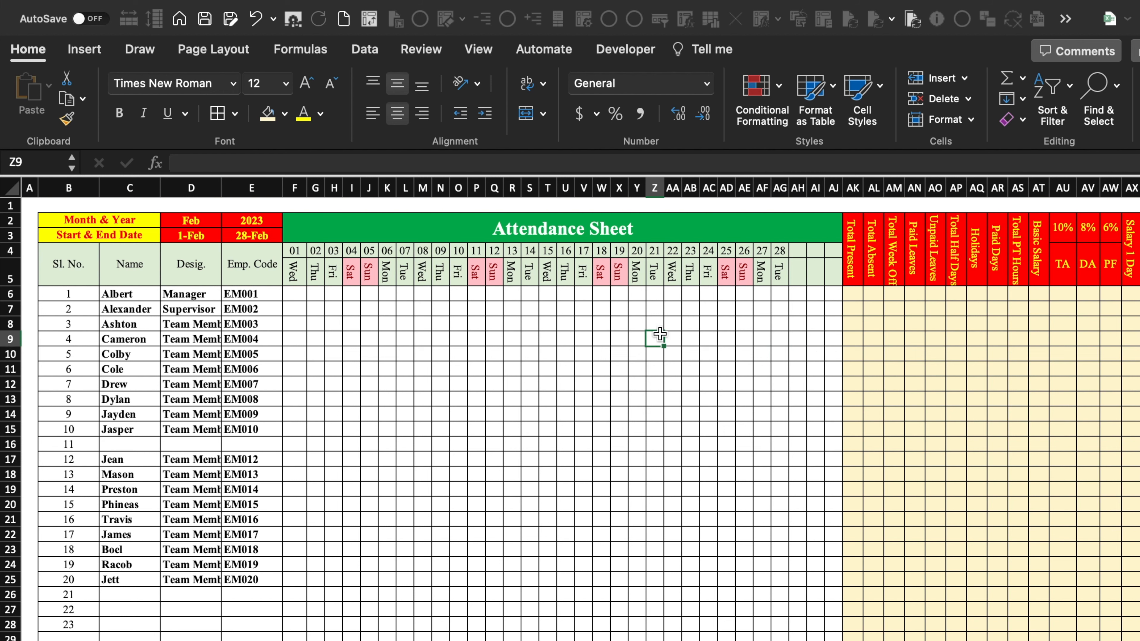
Create a formula-based conditional formatting rule for the day columns F to AJ from row 4 down.
drag(294, 250, 830, 640)
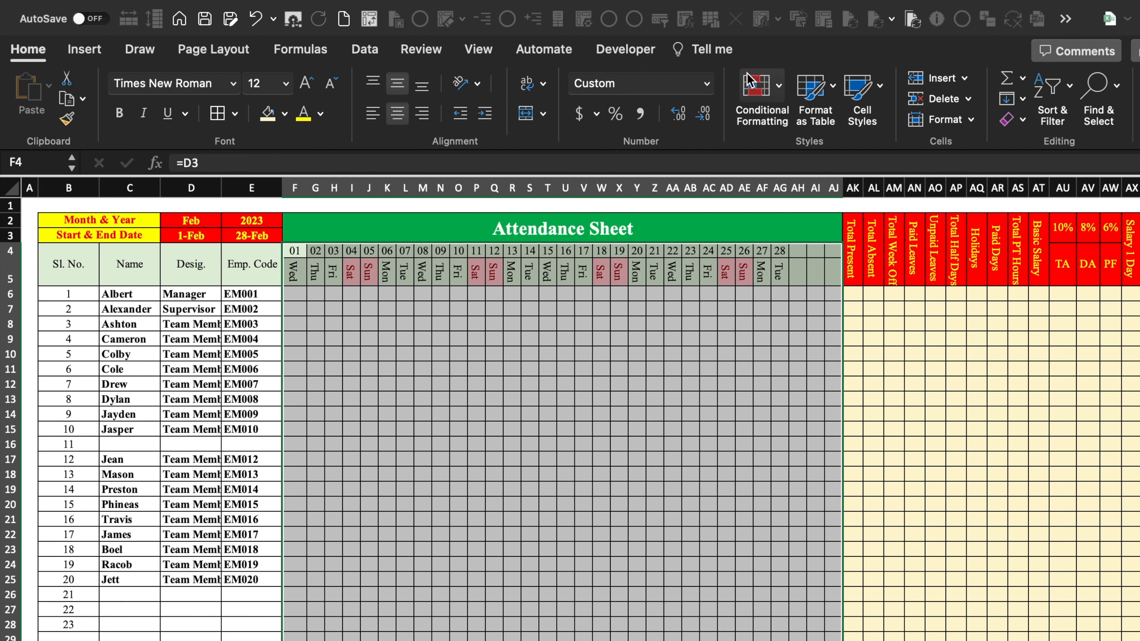
click(758, 90)
click(828, 254)
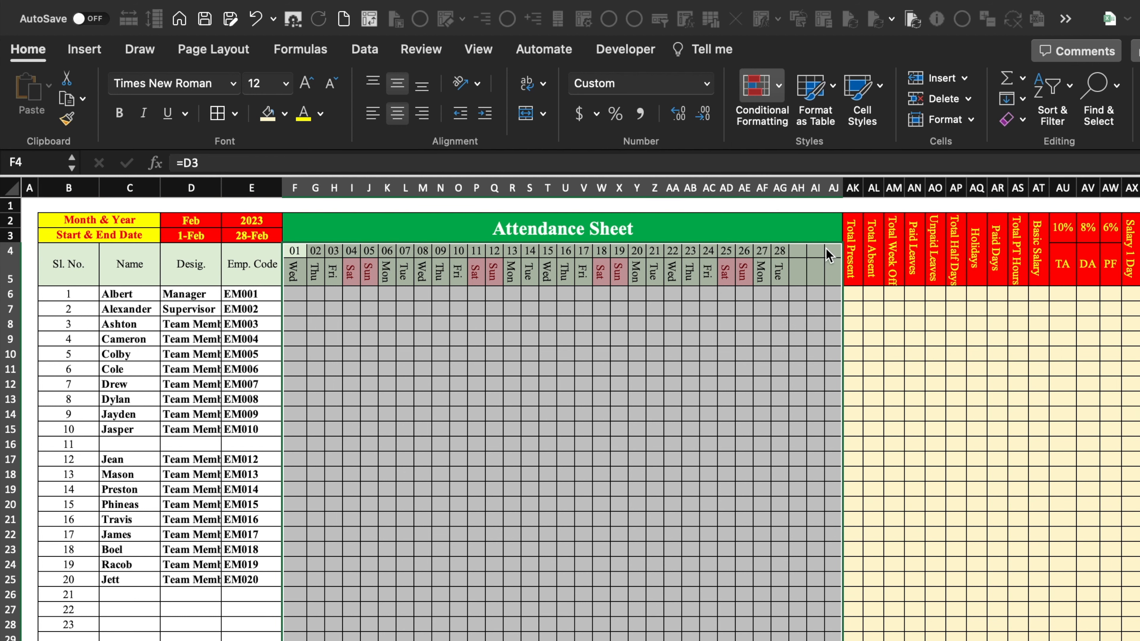
click(597, 184)
click(495, 194)
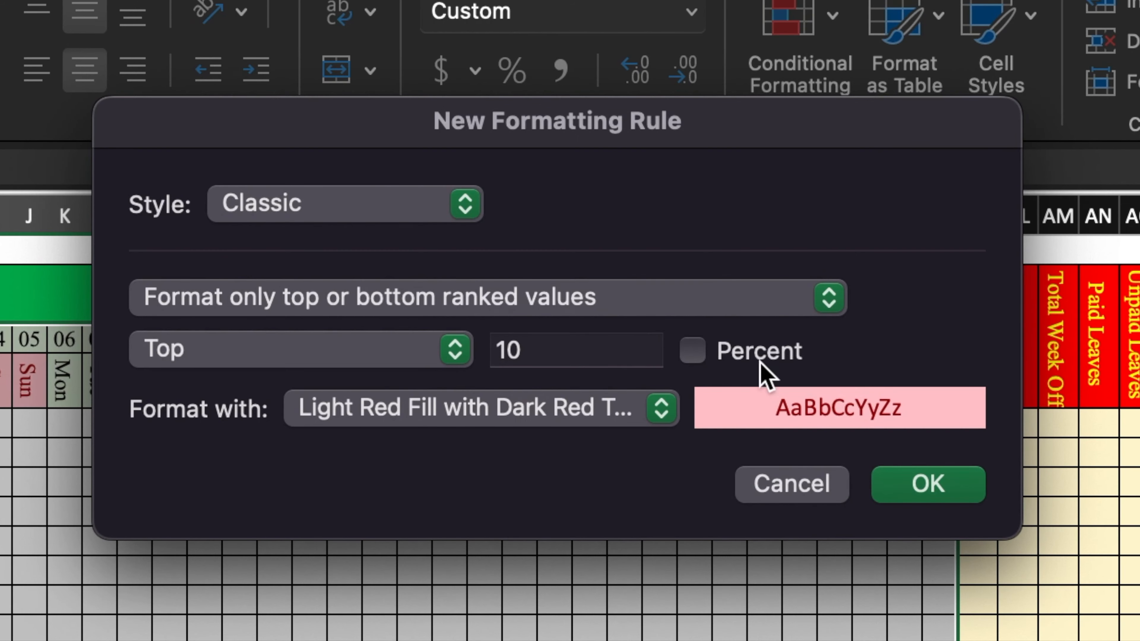
click(832, 302)
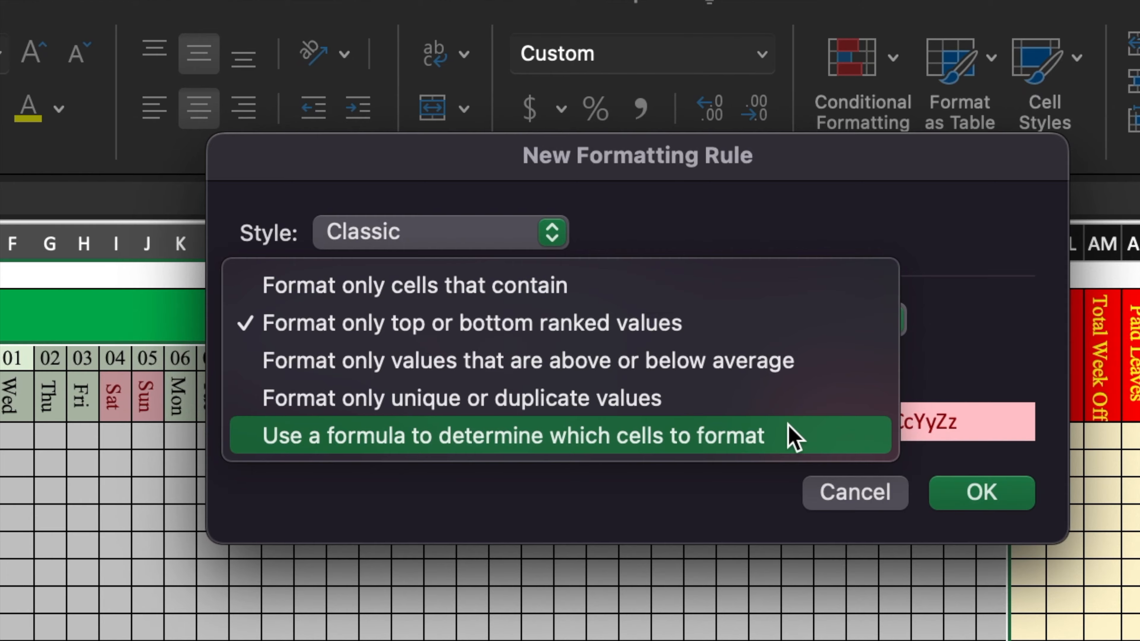
click(719, 411)
Set the rule's formula to =F$5="" with light red fill and dark red text, and apply it.
click(799, 255)
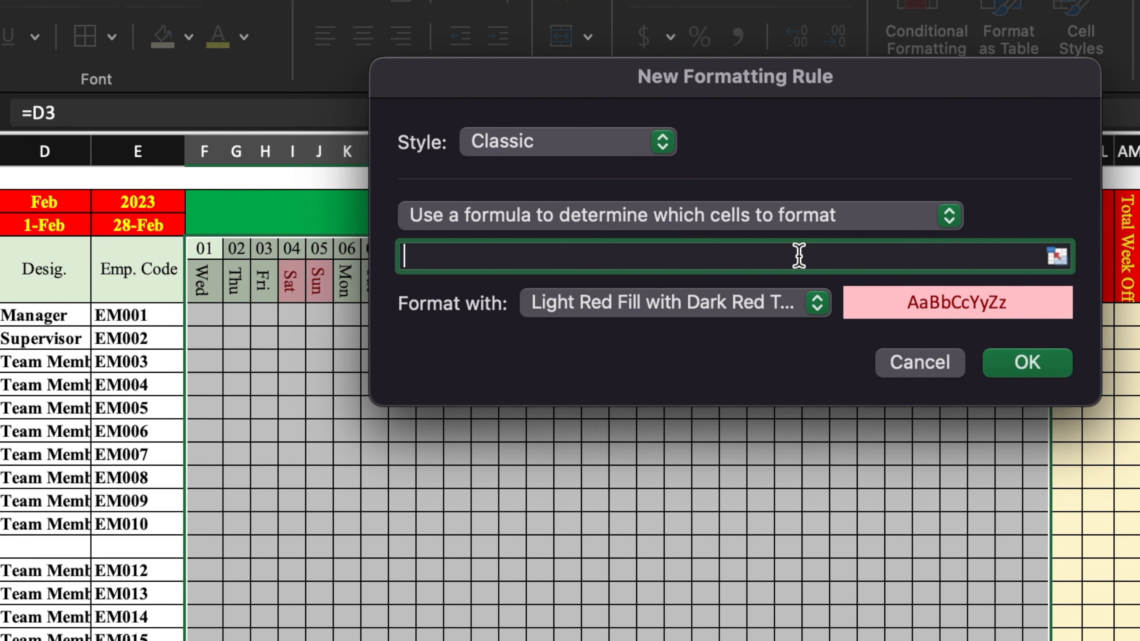
text(=)
click(204, 279)
click(431, 258)
key(BackSpace)
text(=)
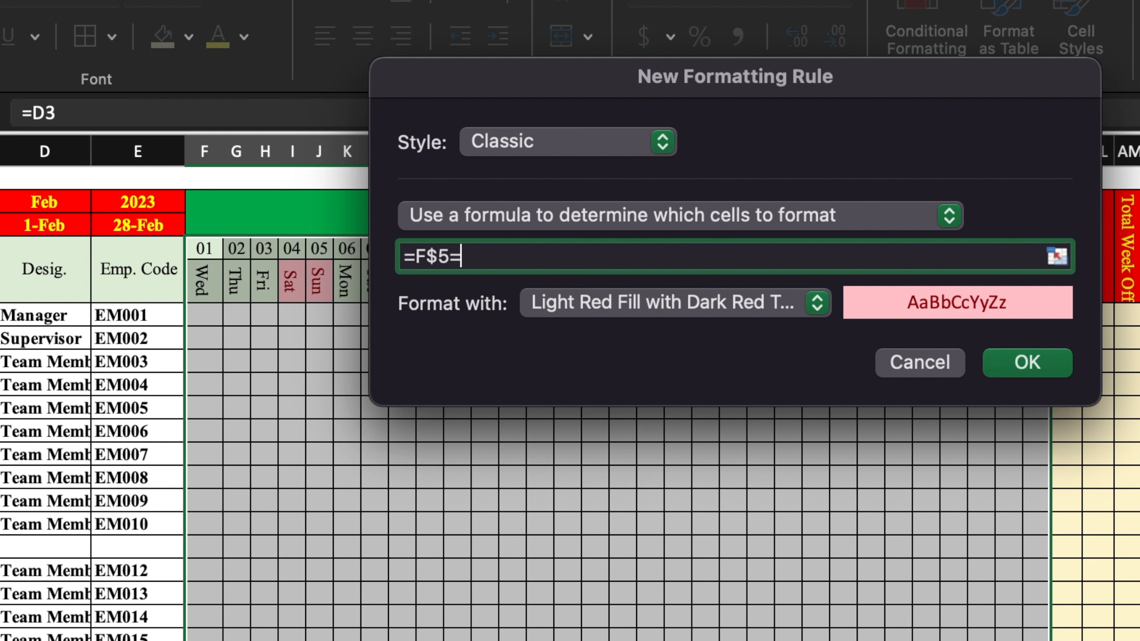
text("")
click(987, 372)
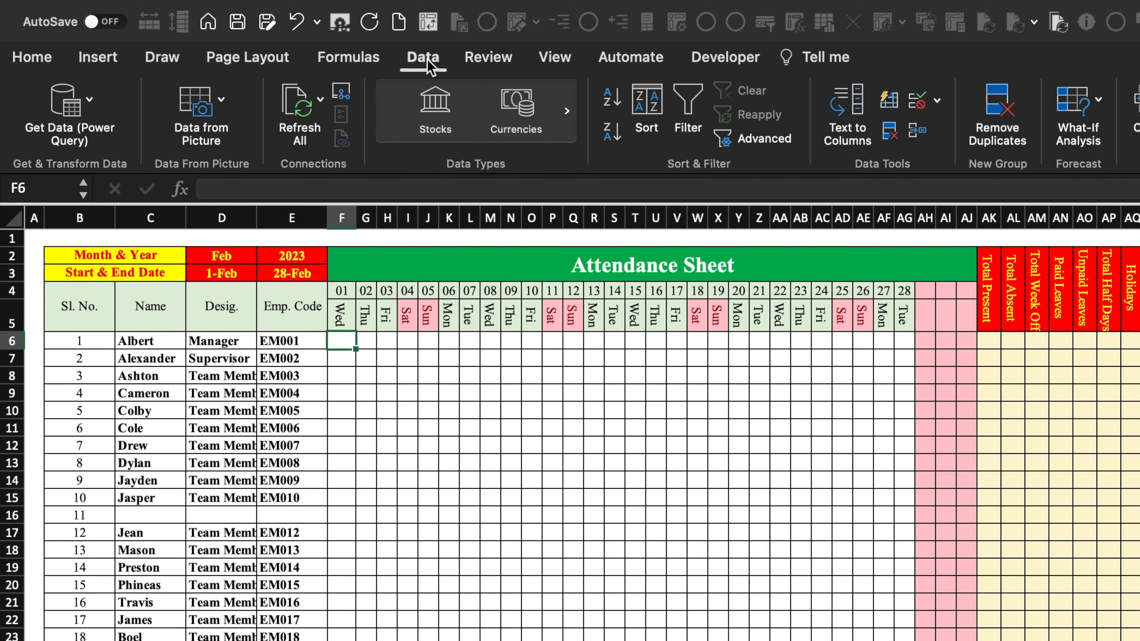
Give F6 a custom data validation with the formula =F$5<>"" and fill it across the attendance cells to column AJ.
click(936, 101)
click(966, 130)
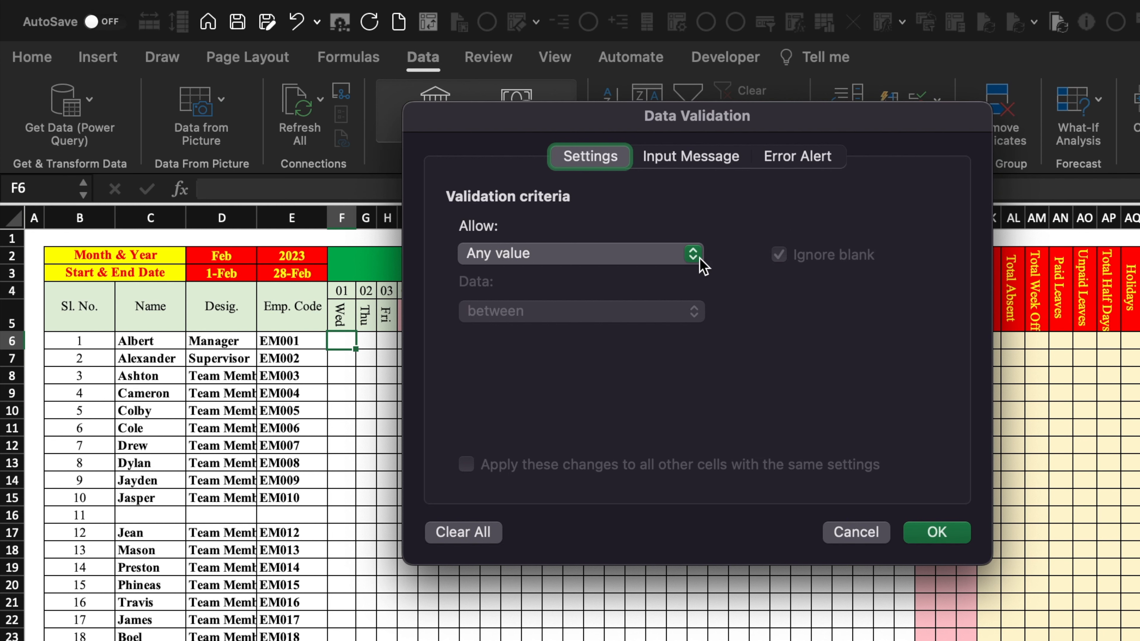
click(692, 254)
click(649, 423)
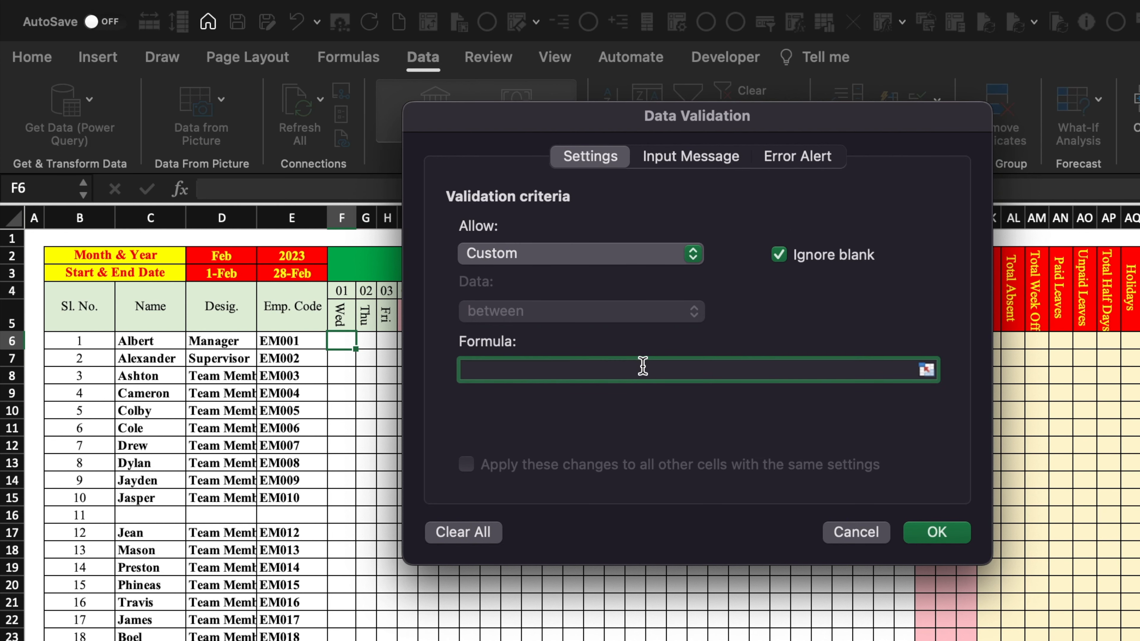
text(=)
click(343, 316)
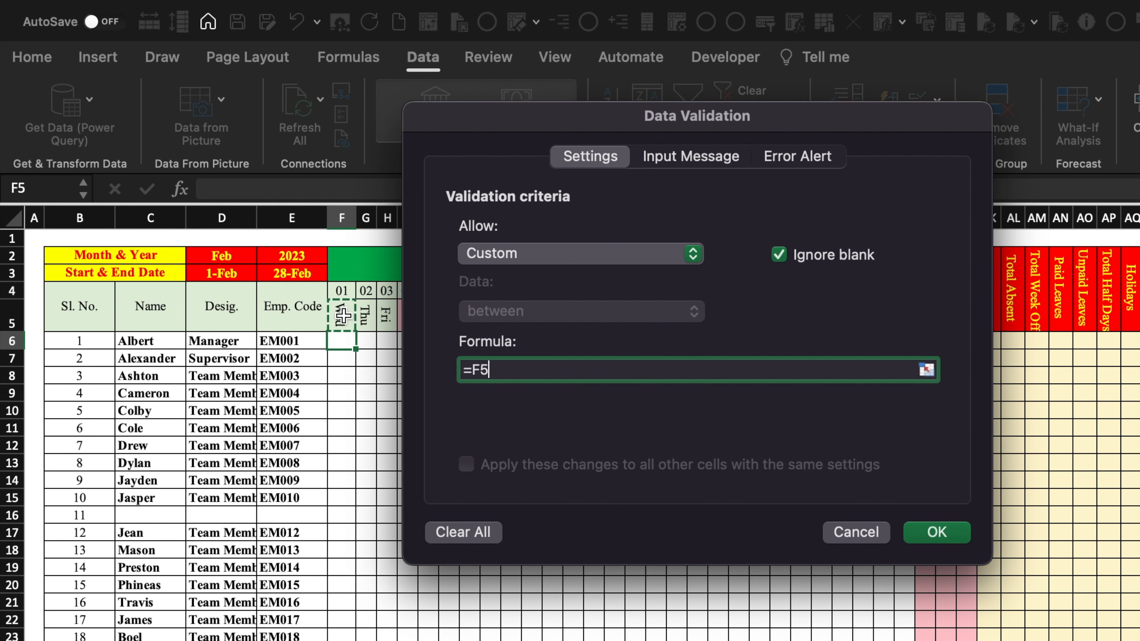
click(489, 369)
text($5<>")
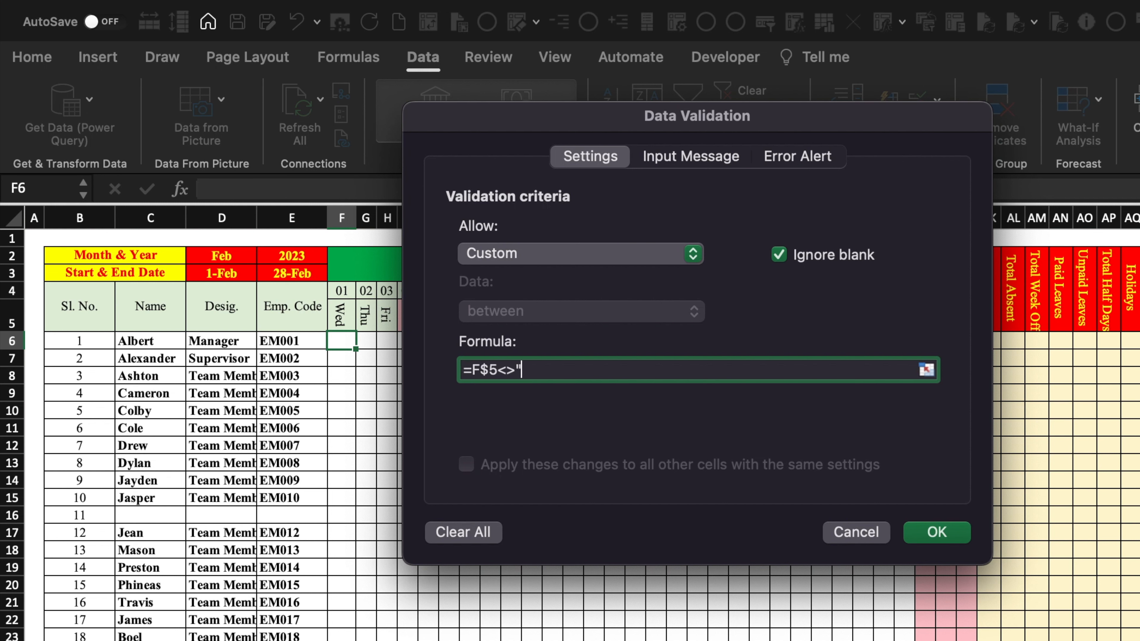
text(")
click(936, 532)
drag(355, 348, 977, 640)
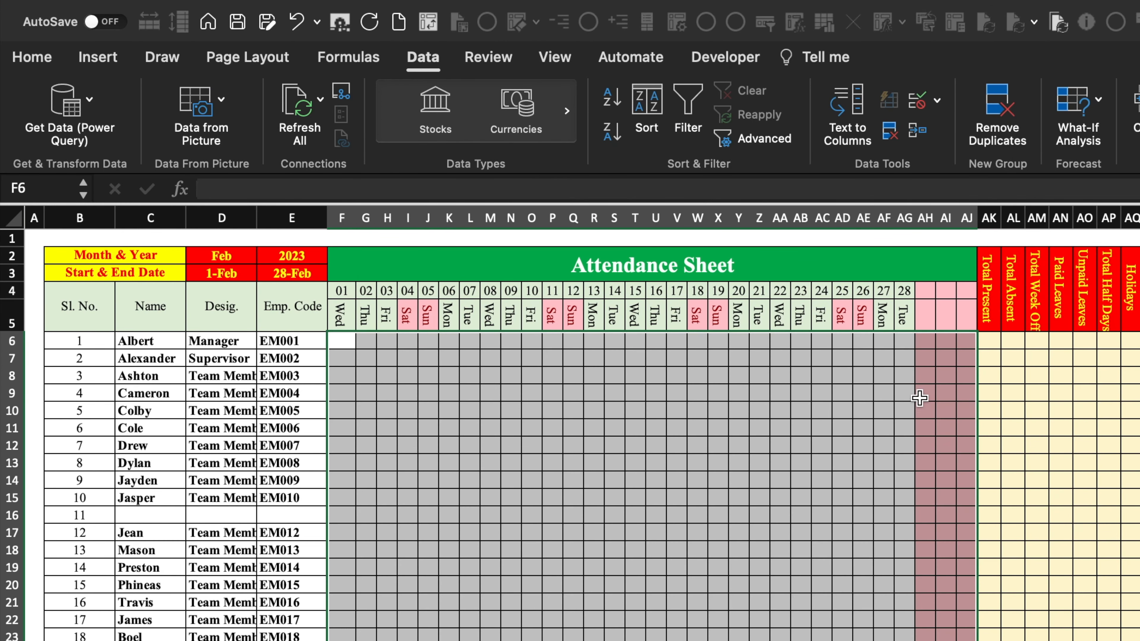
Try to enter p in AH6, beneath a blank date, to test the validation.
click(924, 342)
text(p)
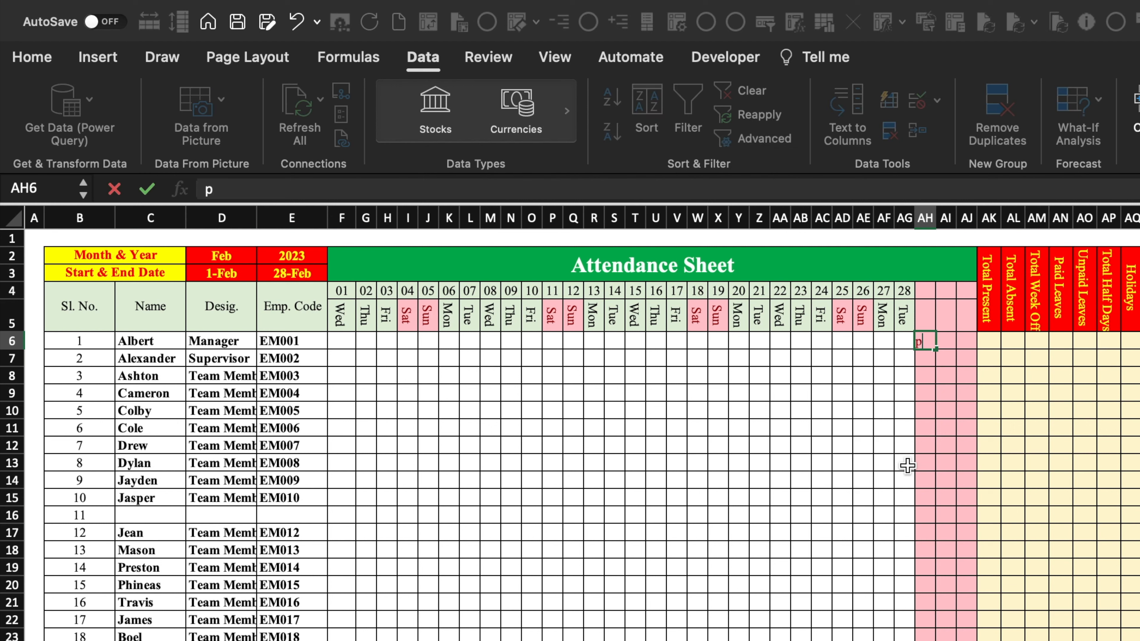
key(Return)
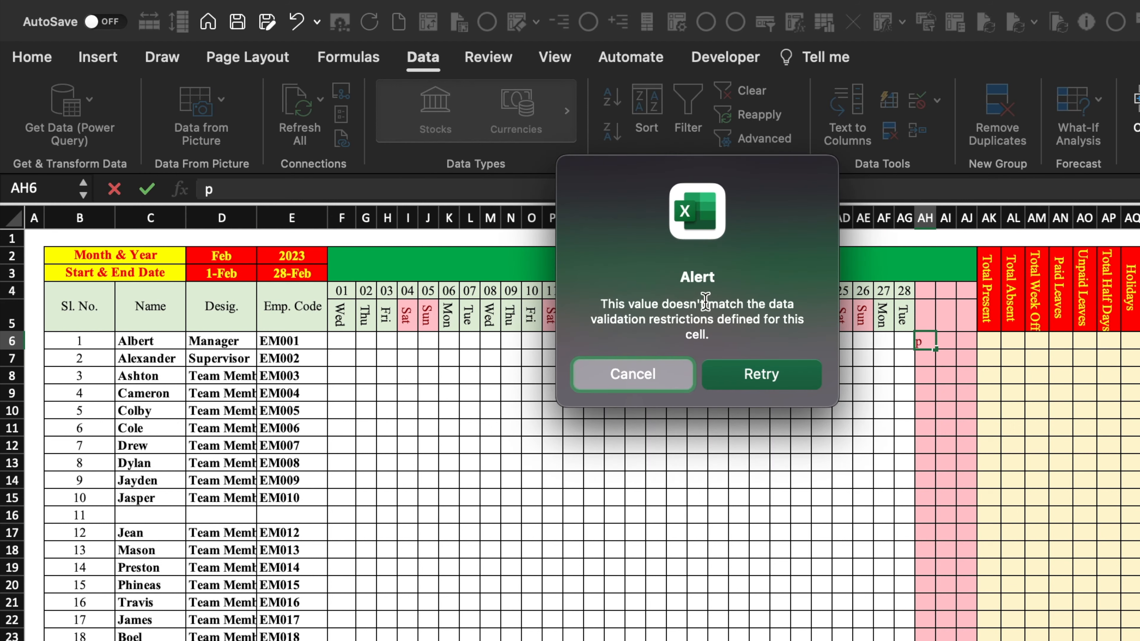
click(678, 380)
Set the month in D2 to Jan.
click(237, 256)
click(265, 255)
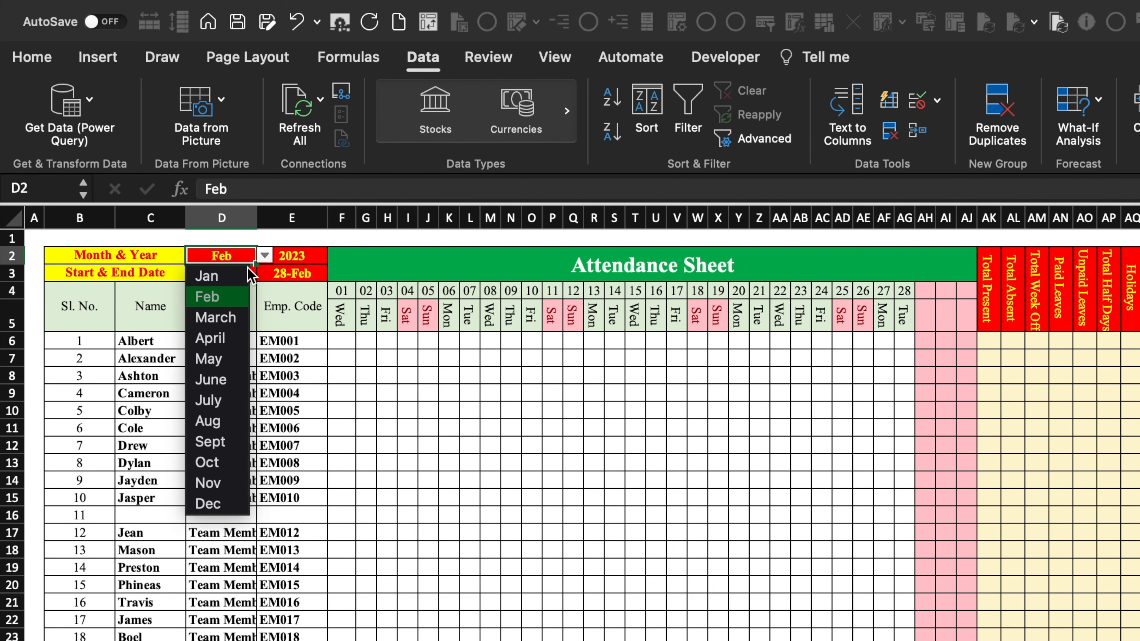
click(240, 276)
Enter p in AH6, AI6 and AJ6 to test the validation on valid dates, and clear the test entries.
click(926, 341)
text(p)
click(946, 341)
text(p)
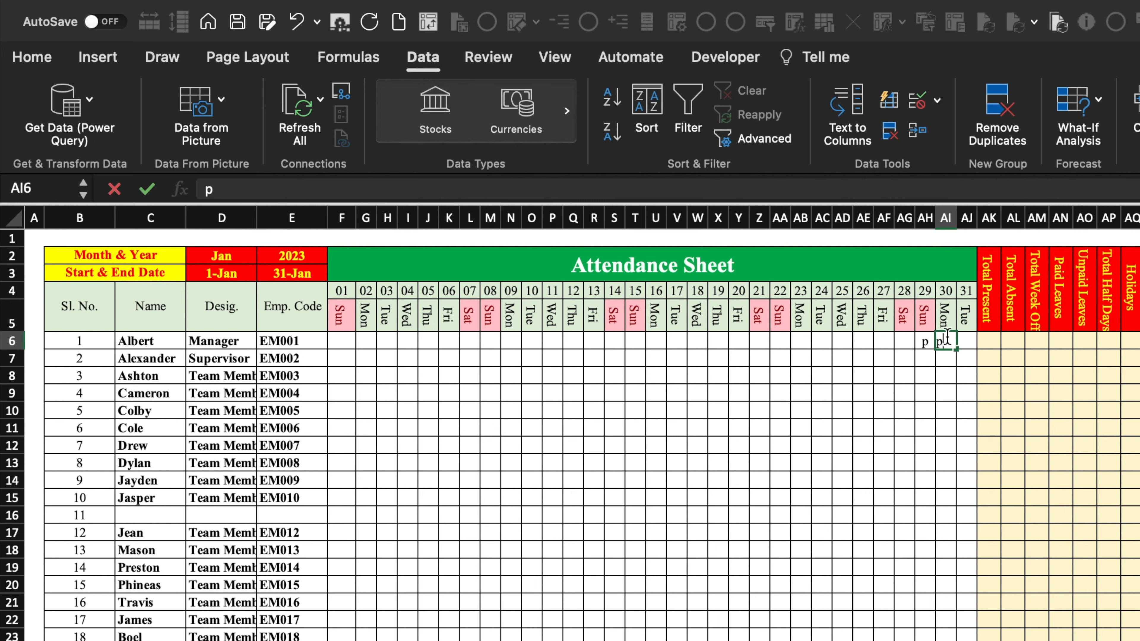
key(Tab)
text(p)
drag(924, 341, 965, 342)
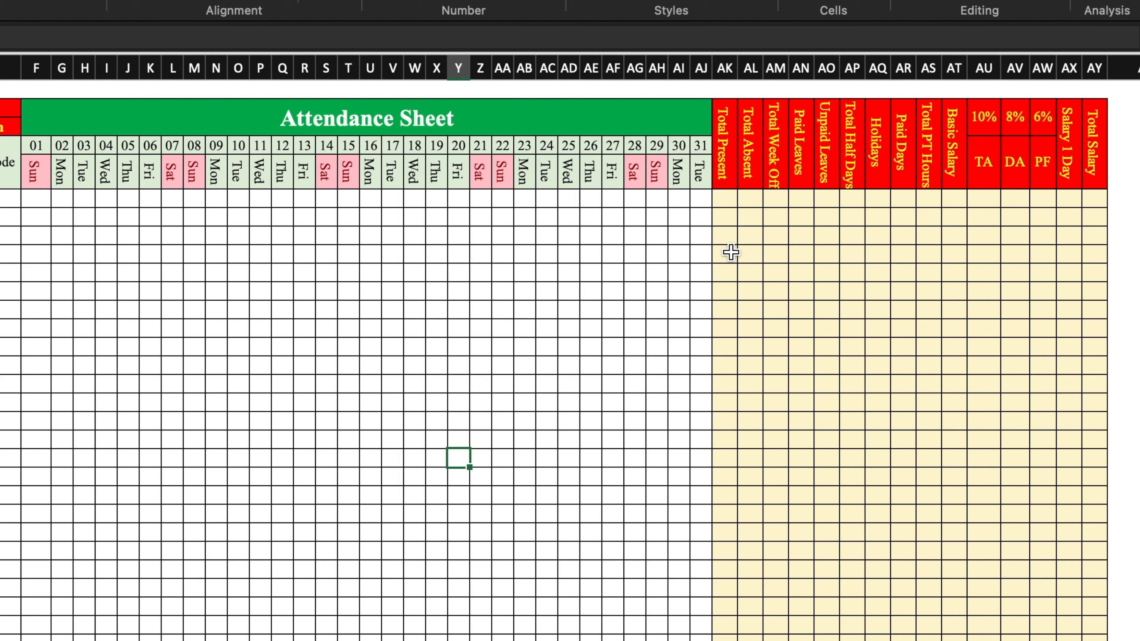
Enter =COUNTIF(F6:AJ6,"P") in AK6 to count the first employee's present days.
click(726, 202)
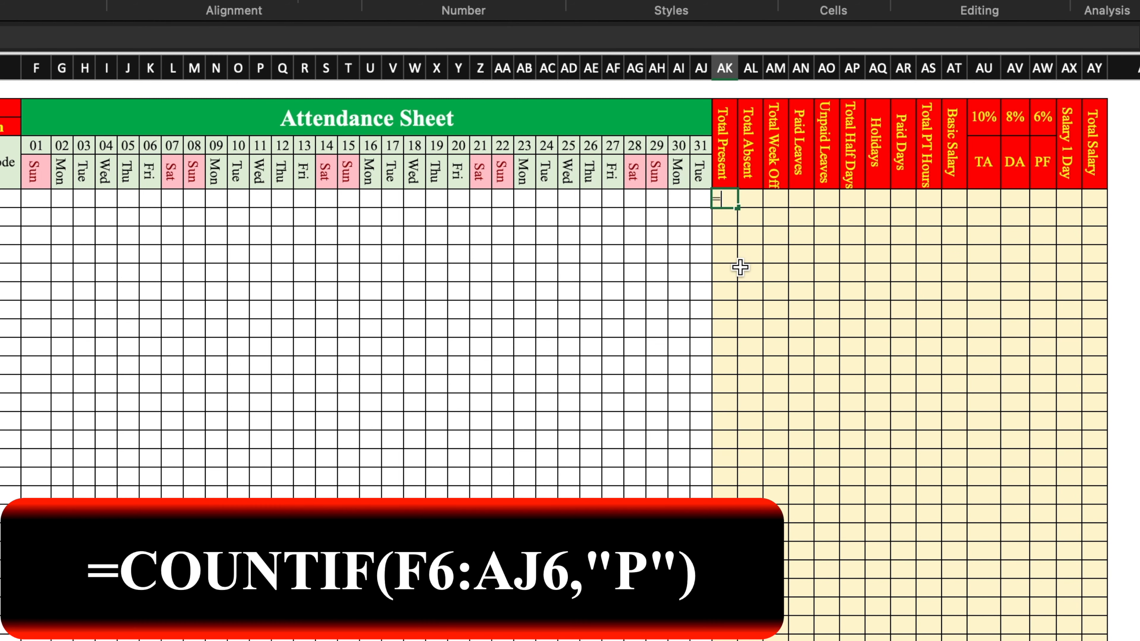
text(=countif()
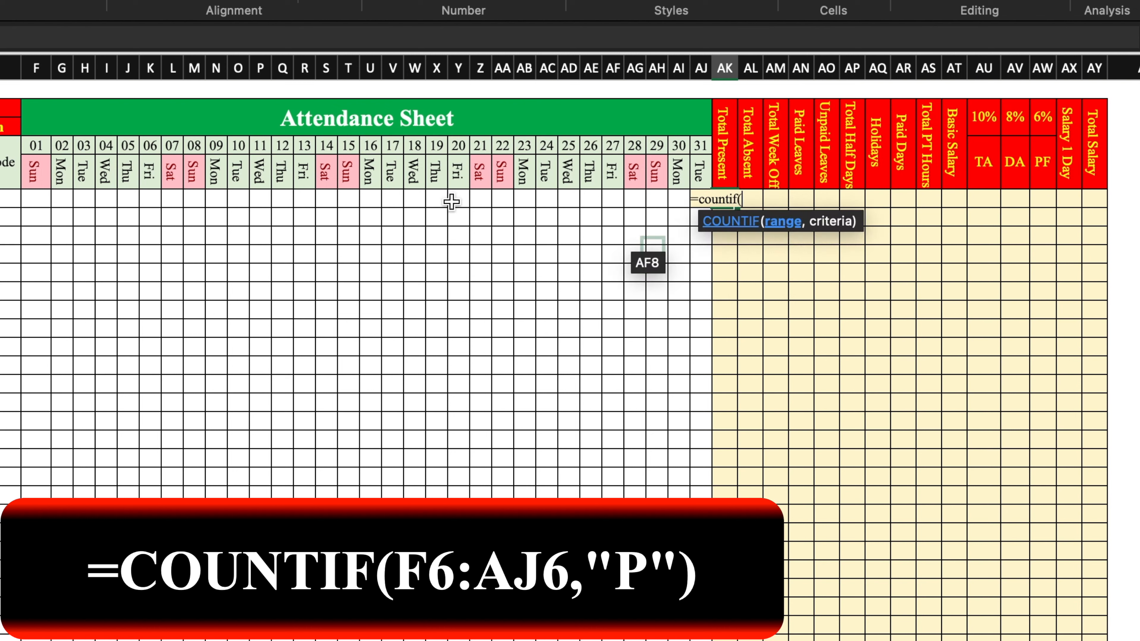
drag(32, 199, 705, 202)
text(,)
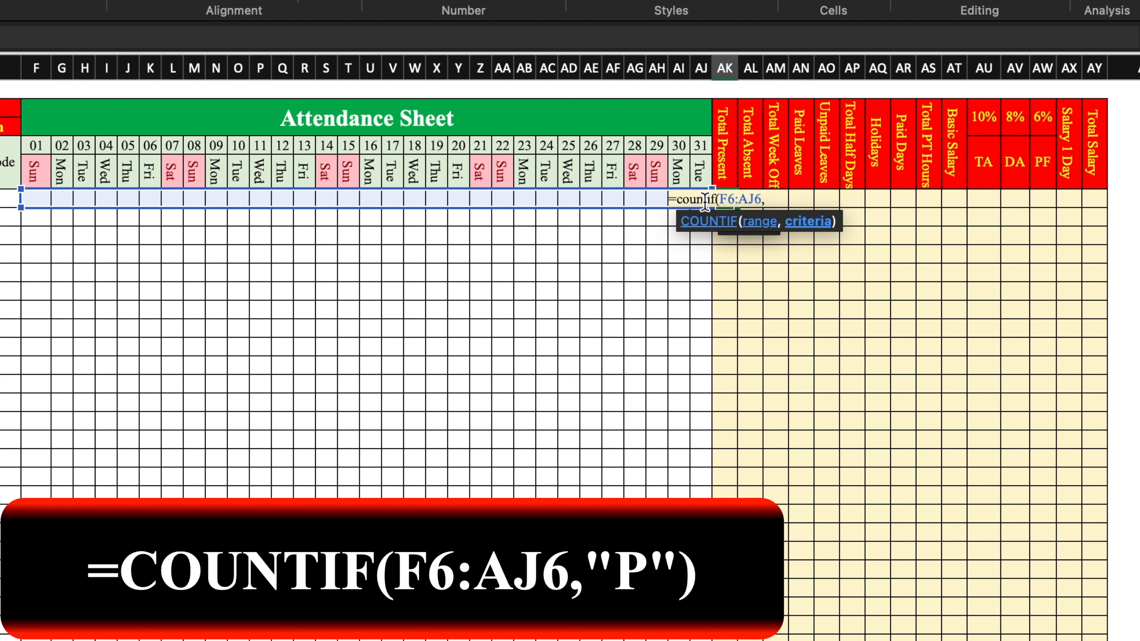
text("P")
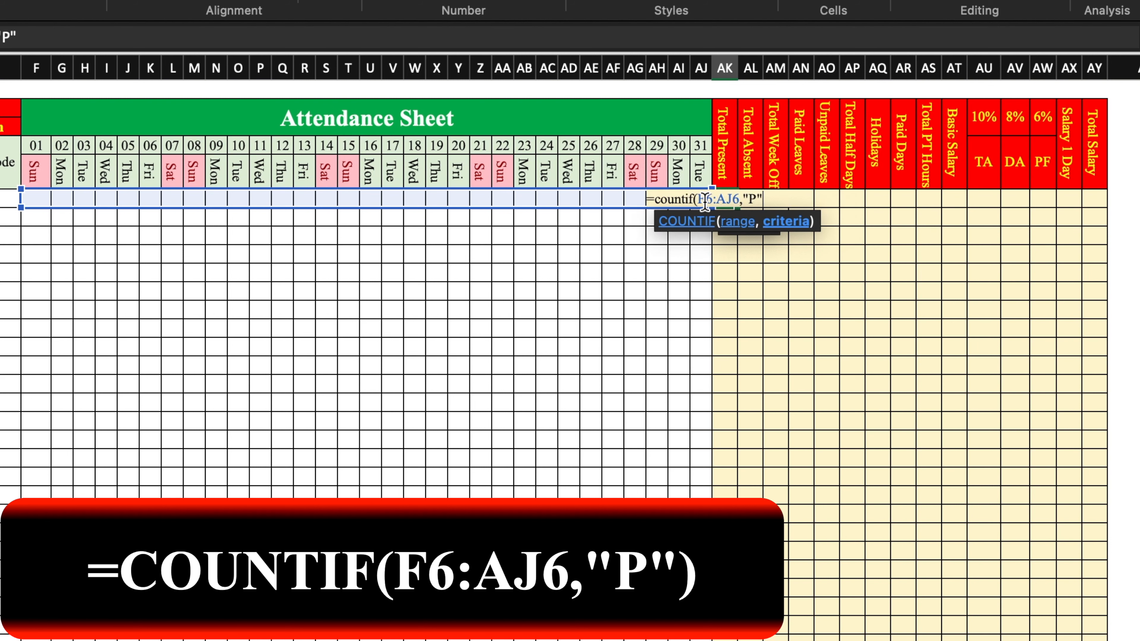
text())
key(Return)
Enter =COUNTIF(F6:AJ6,"A") in AL6 to count the absent days.
click(749, 197)
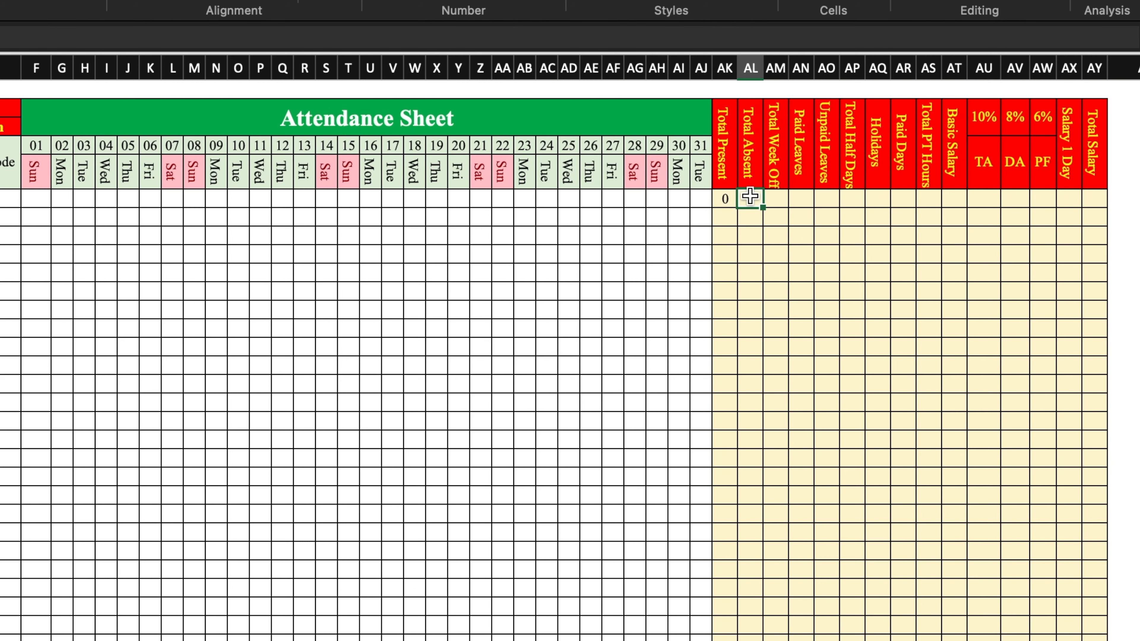
text(=countif()
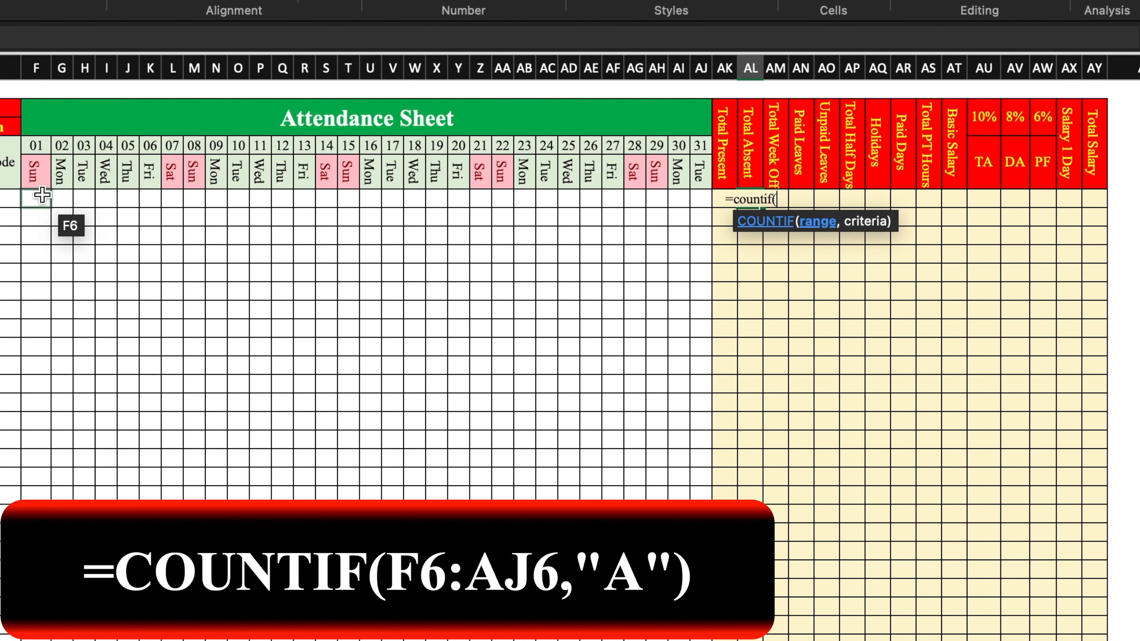
drag(42, 195, 707, 201)
text(,)
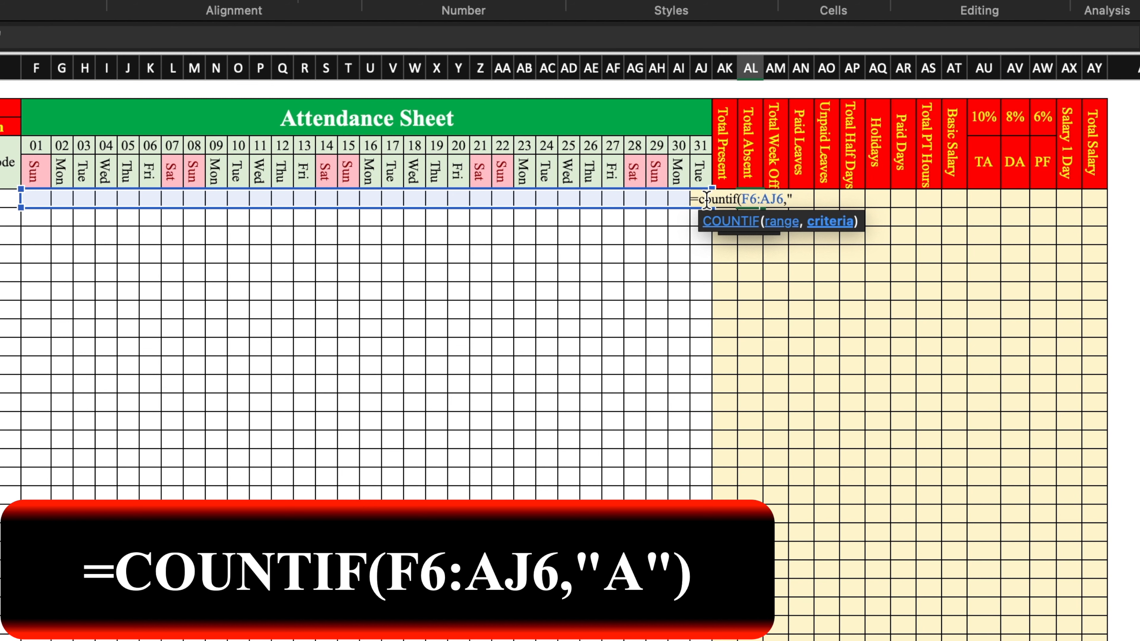
text("A"))
key(Return)
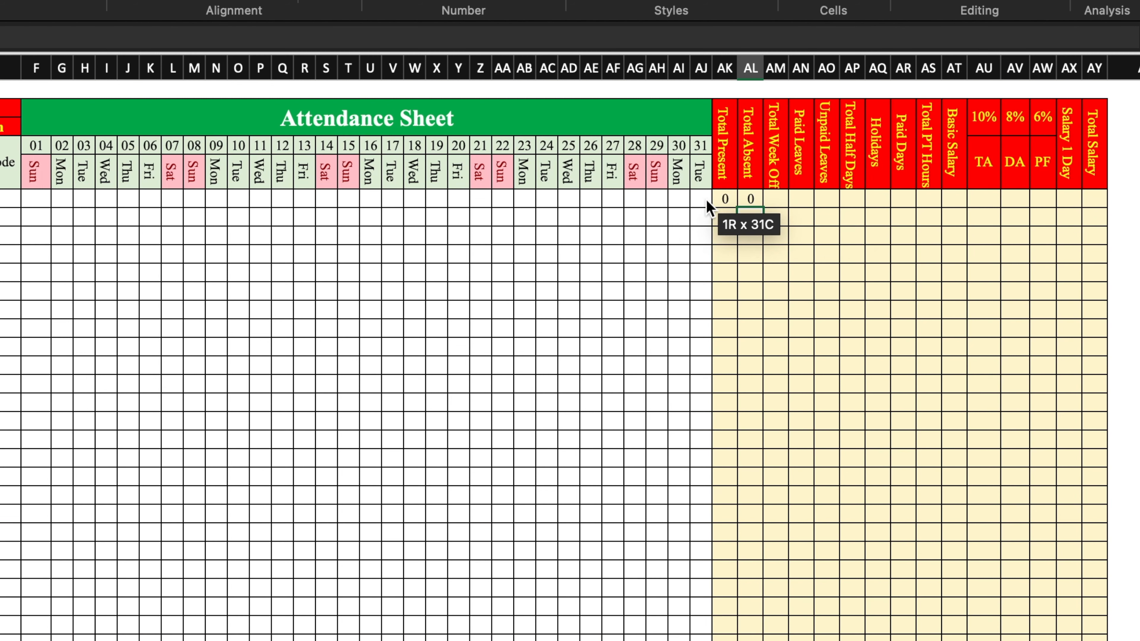
Enter =COUNTIF(F6:AJ6,"WO") in AM6 to count the week offs.
click(772, 195)
click(794, 196)
click(821, 199)
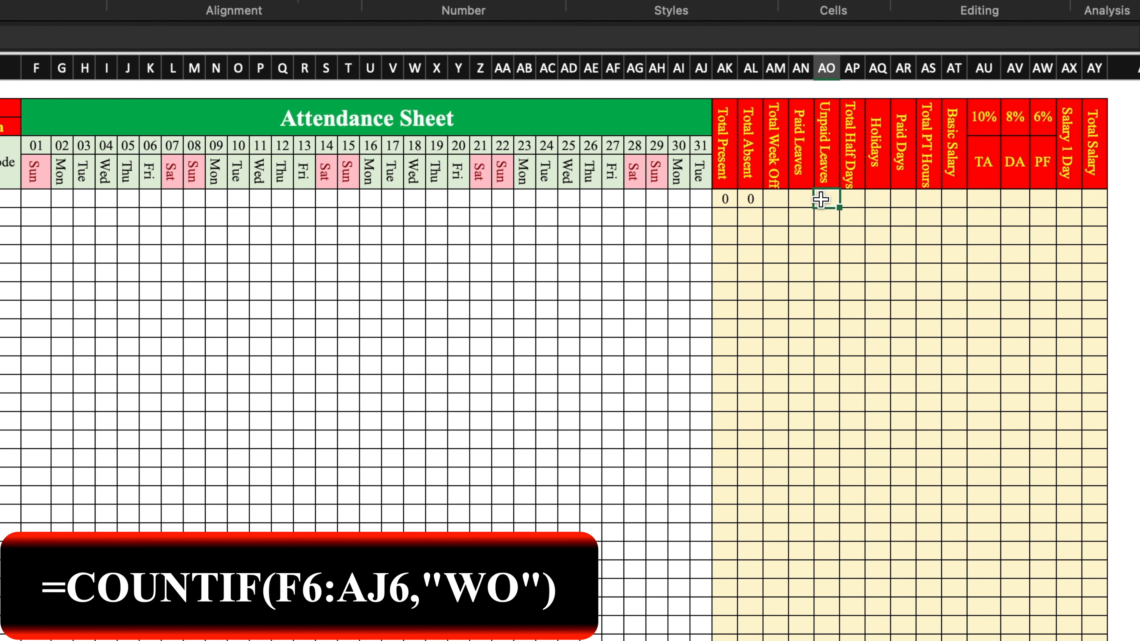
click(846, 200)
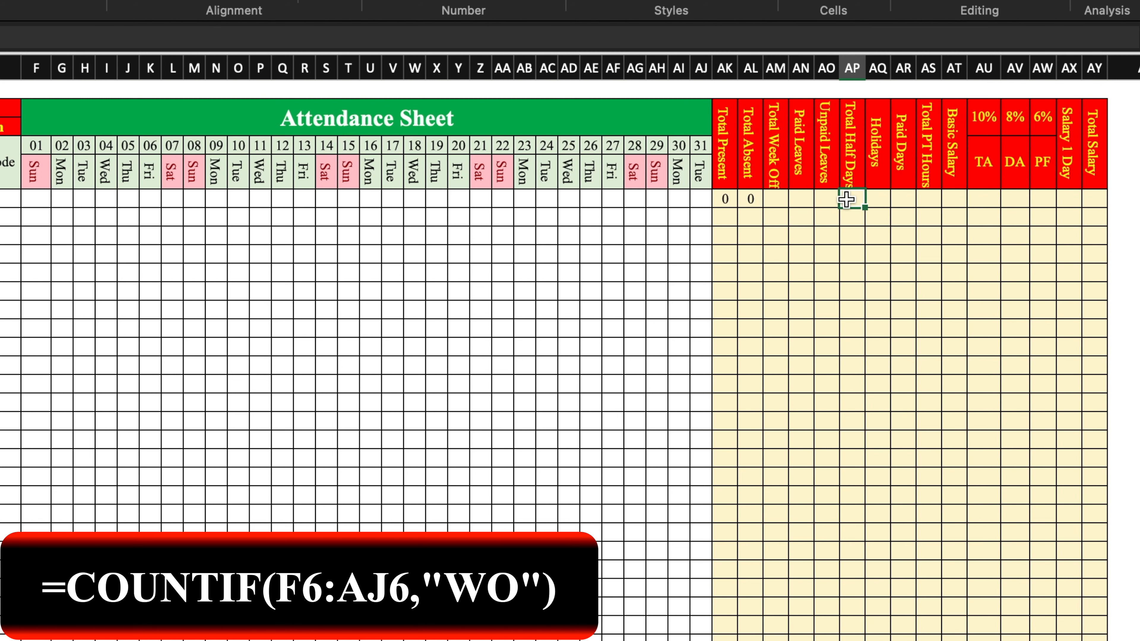
click(771, 198)
text(=countif()
drag(36, 197, 705, 203)
text(,"PL"))
key(Return)
click(781, 197)
click(33, 39)
key(BackSpace)
key(BackSpace)
text(WO)
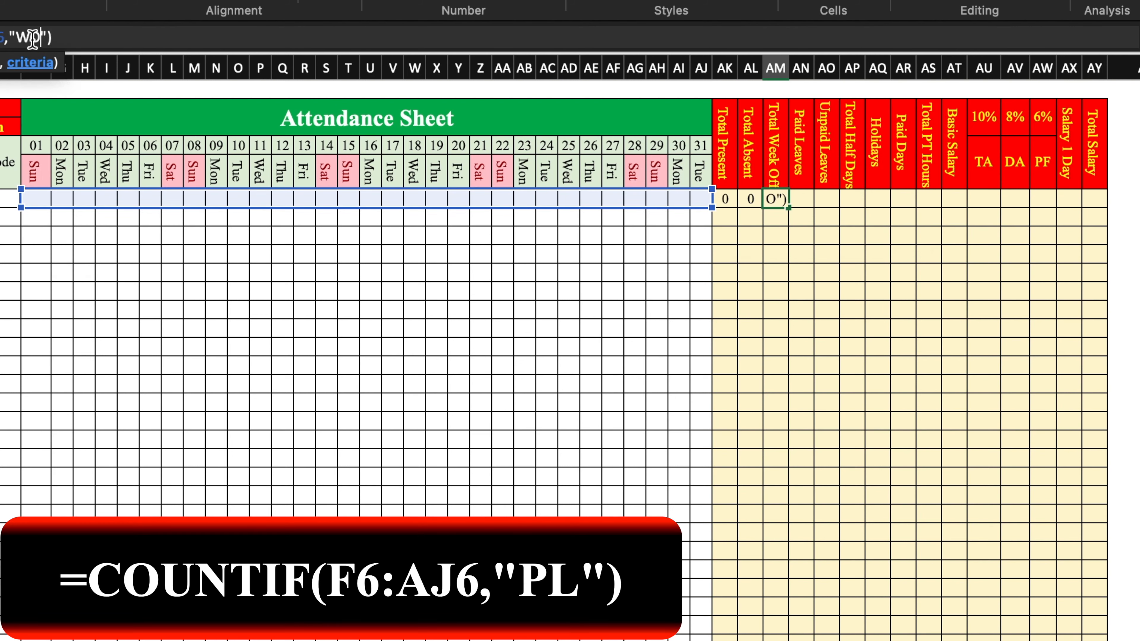
key(Return)
Enter =COUNTIF(F6:AJ6,"PL") in AN6 to count the paid leaves.
click(801, 198)
text(=countif()
drag(36, 197, 697, 206)
text(,"PL"))
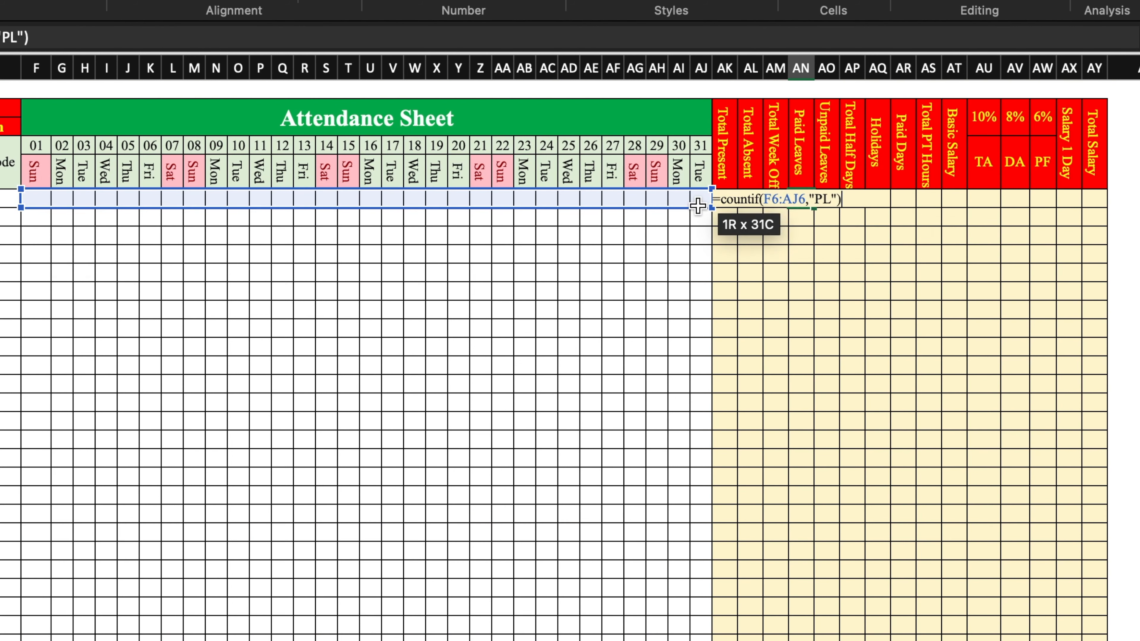
key(Return)
Enter =COUNTIF(F6:AJ6,"UL") in AO6 to count the unpaid leaves.
click(824, 197)
text(=countif()
drag(36, 199, 655, 203)
click(724, 200)
key(Escape)
text(=countif()
drag(35, 198, 703, 201)
text(,"UL"))
key(Return)
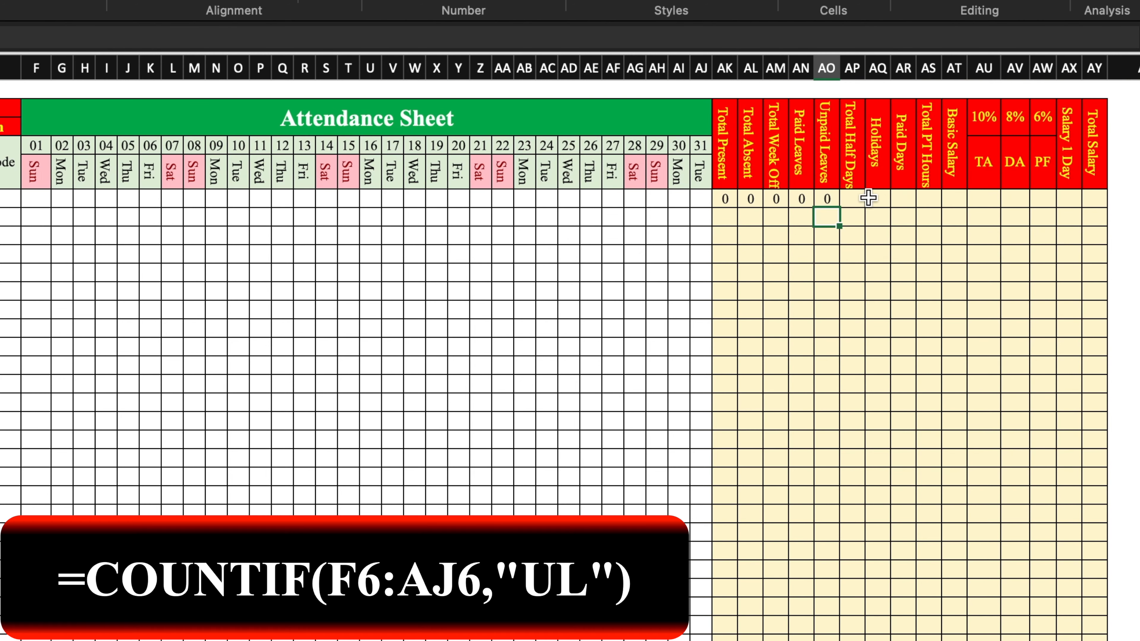
Enter =COUNTIF(F6:AJ6,"HD") in AP6 to count the half days.
click(868, 198)
text(=countif()
drag(36, 198, 697, 205)
text(,")
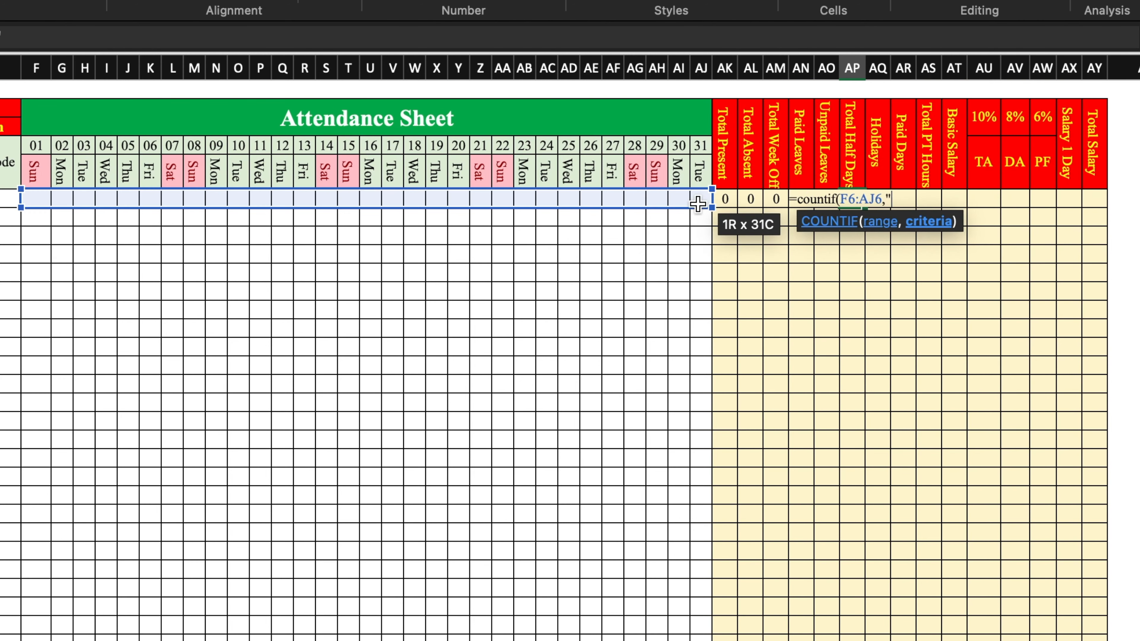
text(H"))
key(Return)
Enter =COUNTIF(F6:AJ6,"H") in AQ6 to count the holidays, and fill the formulas in AK6:AQ6 down the employee rows.
click(877, 197)
text(=countif()
drag(36, 198, 702, 201)
text(,"H"))
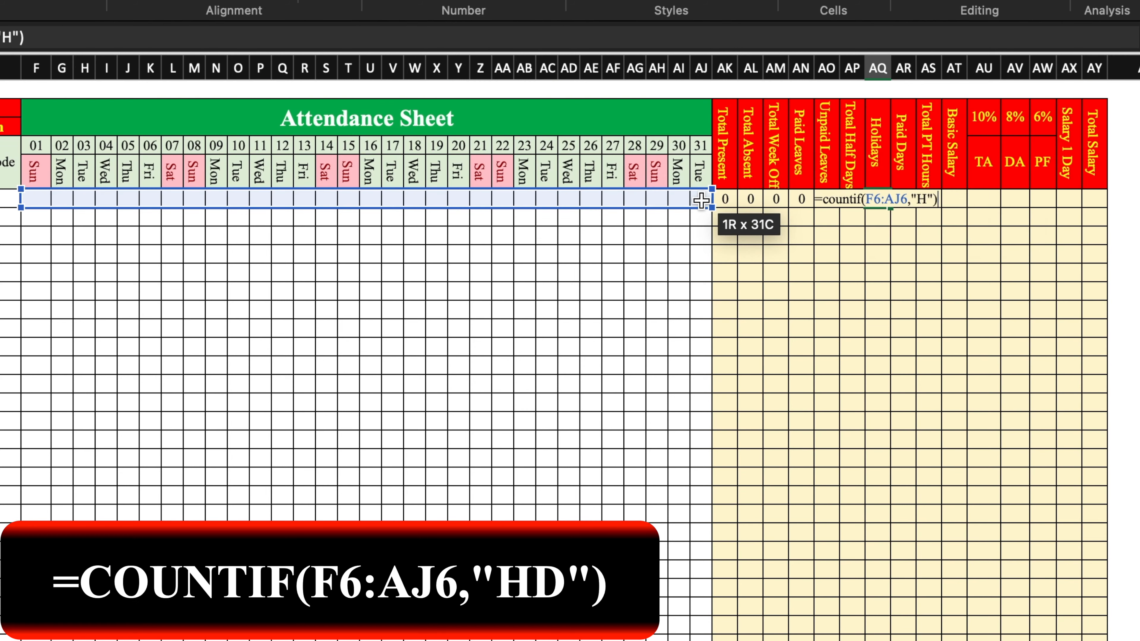
key(Return)
drag(727, 199, 898, 637)
Calculate the paid days in AR6 with the formula =AK6+AM6+AN6+AQ6+AP6/2.
click(911, 198)
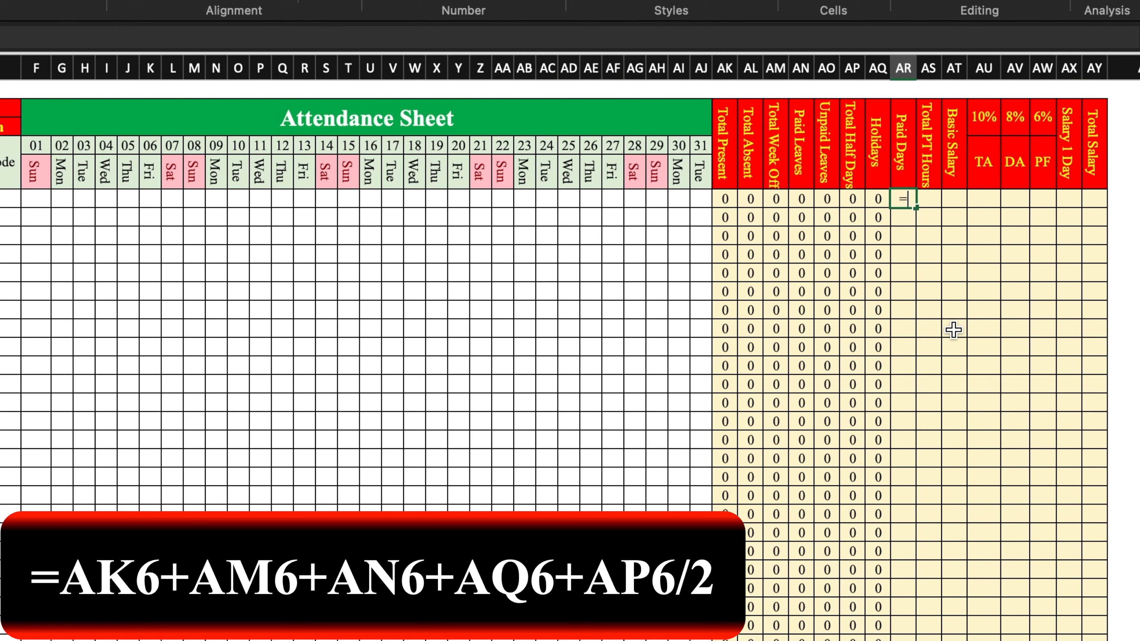
text(=)
click(725, 198)
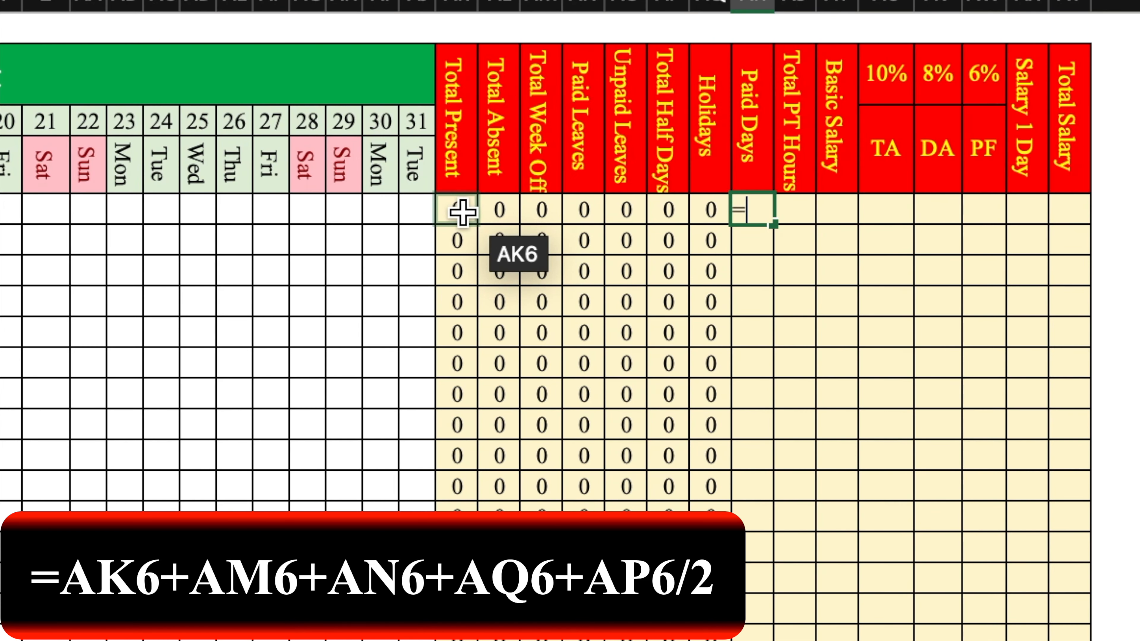
click(461, 210)
text(+)
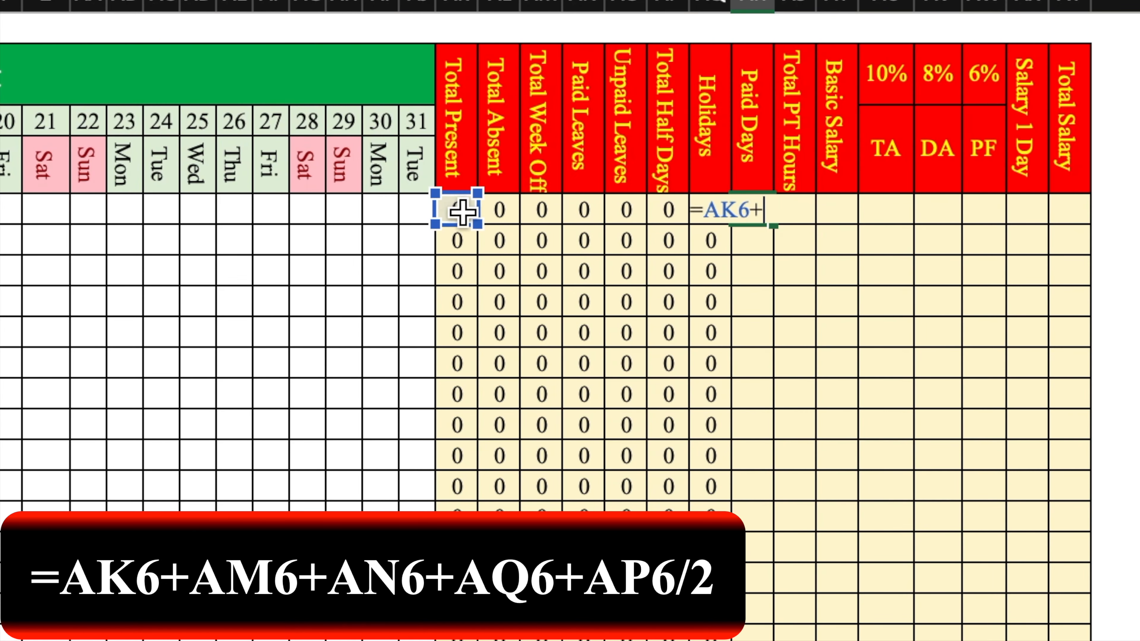
click(540, 211)
text(+)
click(584, 210)
text(+)
click(717, 243)
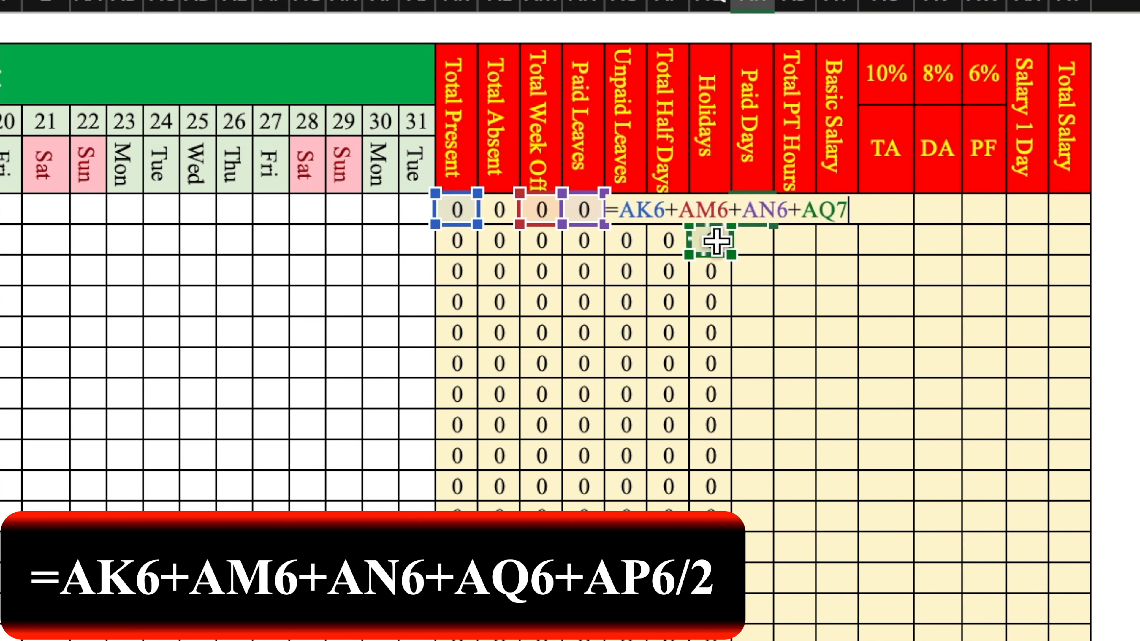
key(Up)
click(670, 241)
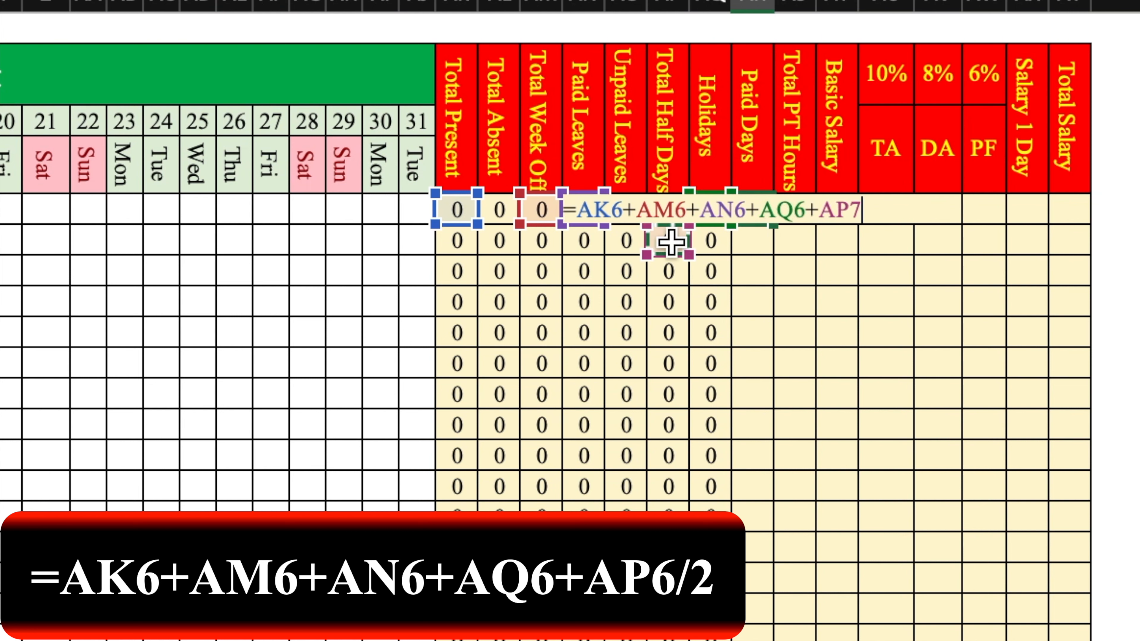
key(Up)
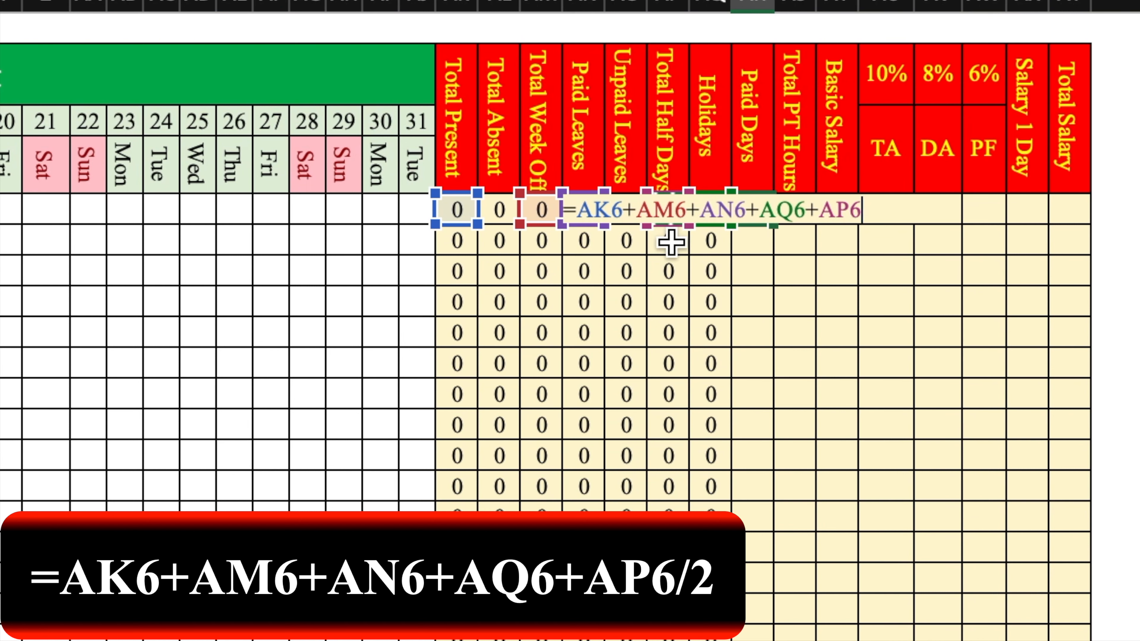
text(/2)
click(796, 211)
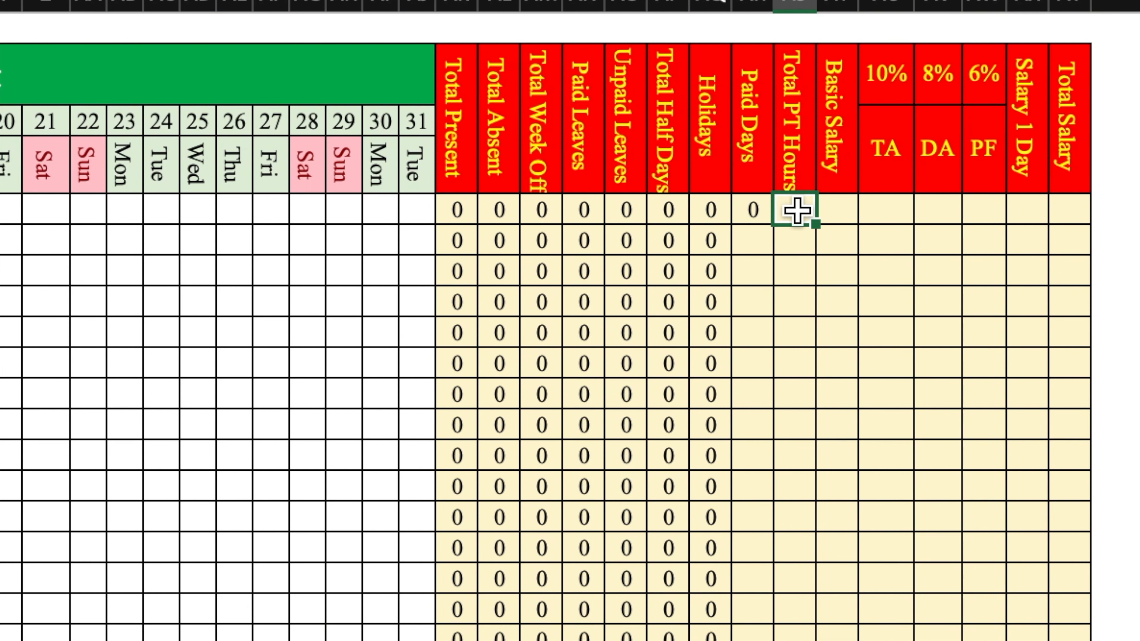
Paste the basic salaries (Rs. 50000, Rs. 35000, and Rs. 15000 for the rest) starting at AT6, and autofit column AT.
click(837, 210)
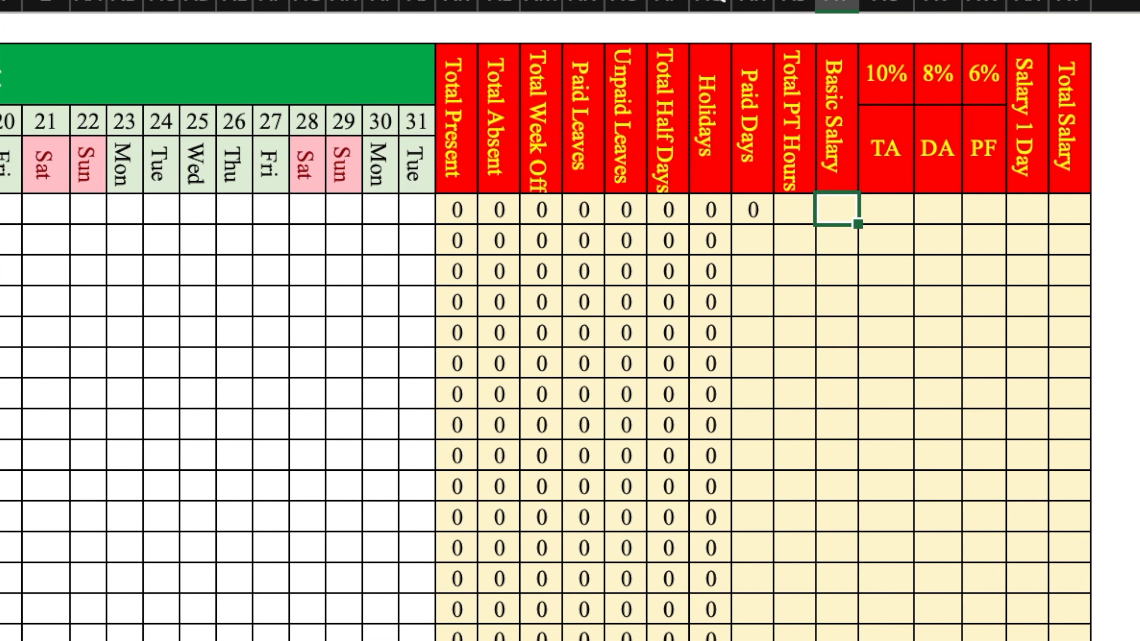
key(ctrl+v)
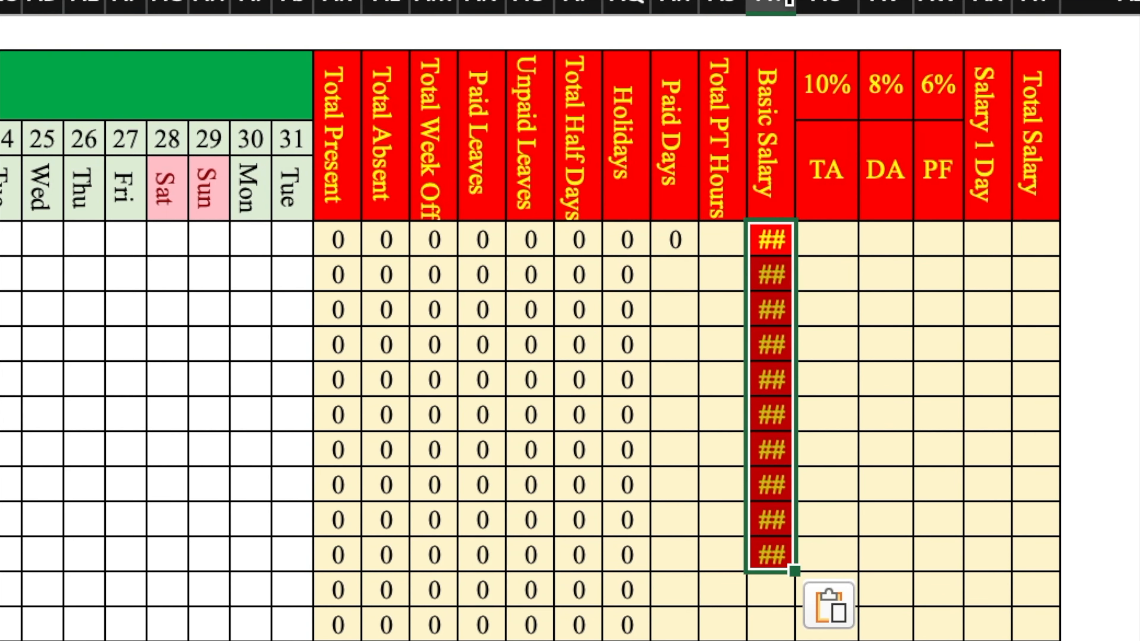
double_click(790, 1)
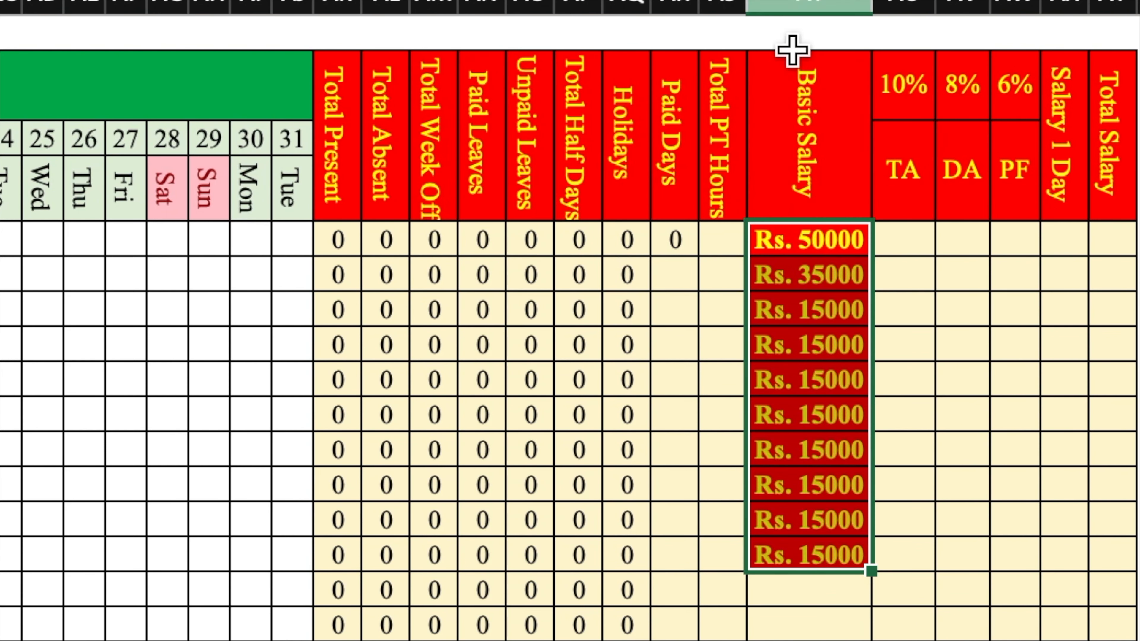
key(Right)
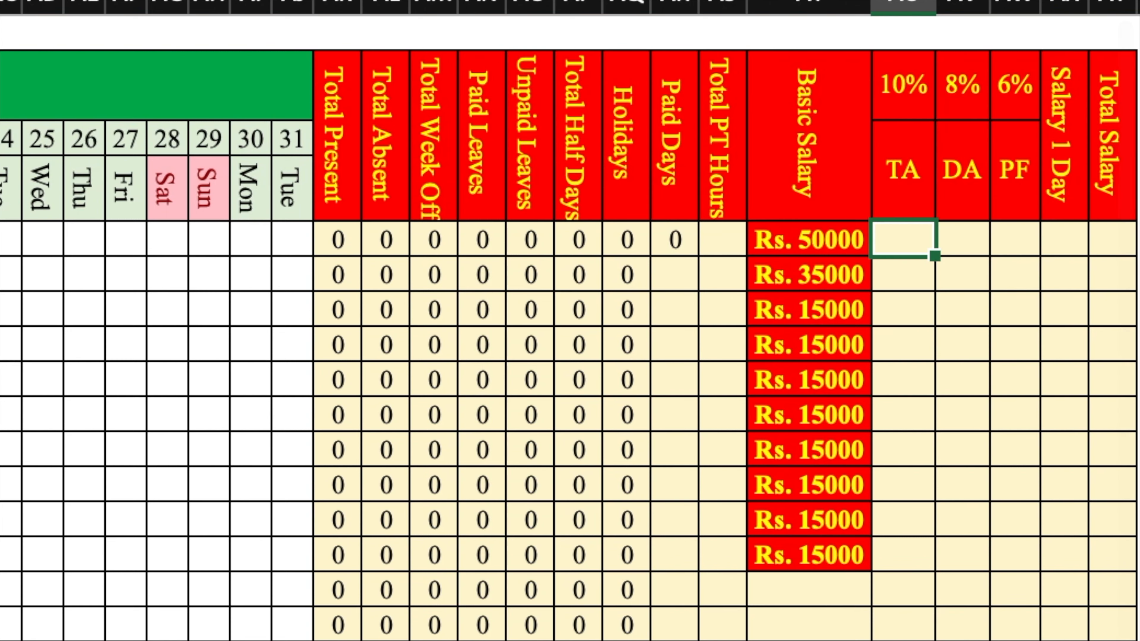
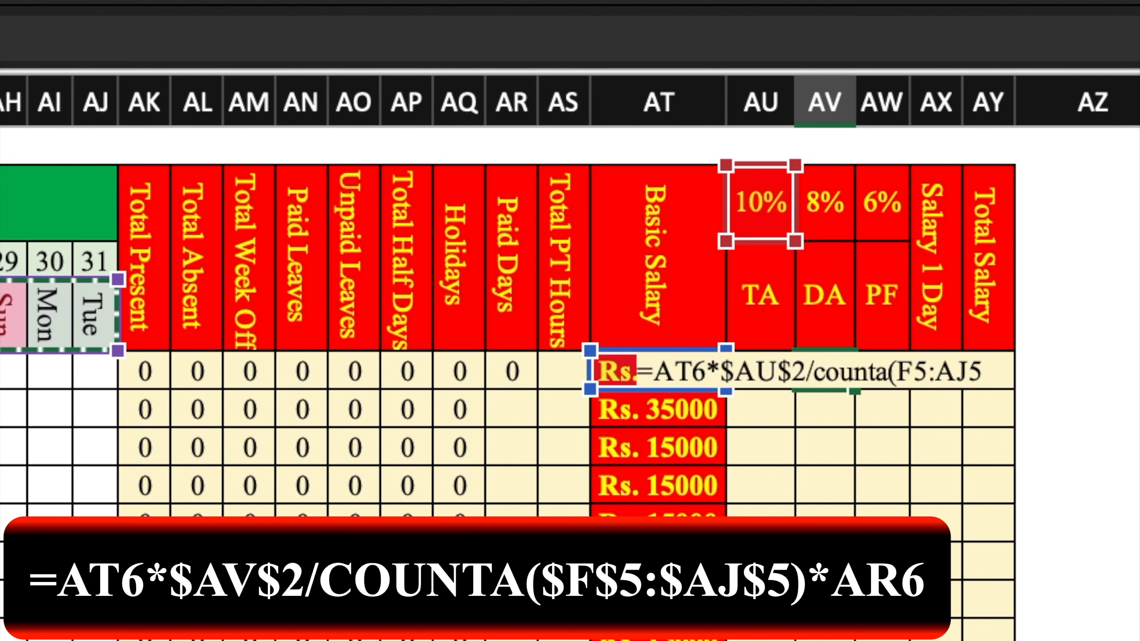
Complete the DA formula in AV6 as =AT6*$AU$2/COUNTA($F$5:$AJ$5)*AR6, making the date range absolute.
click(915, 377)
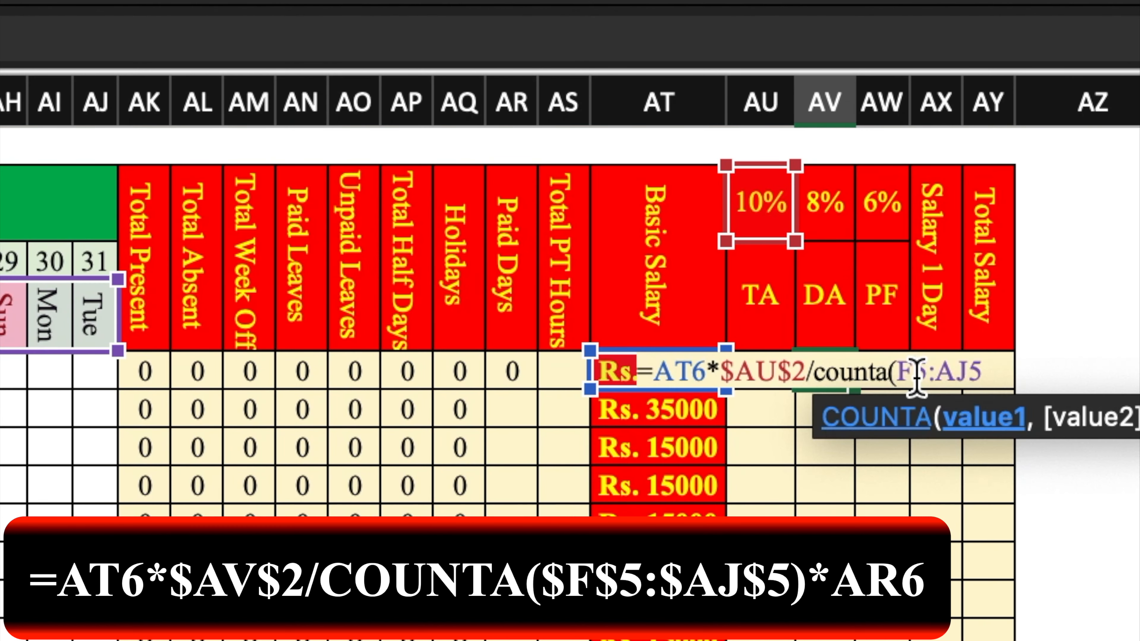
key(F4)
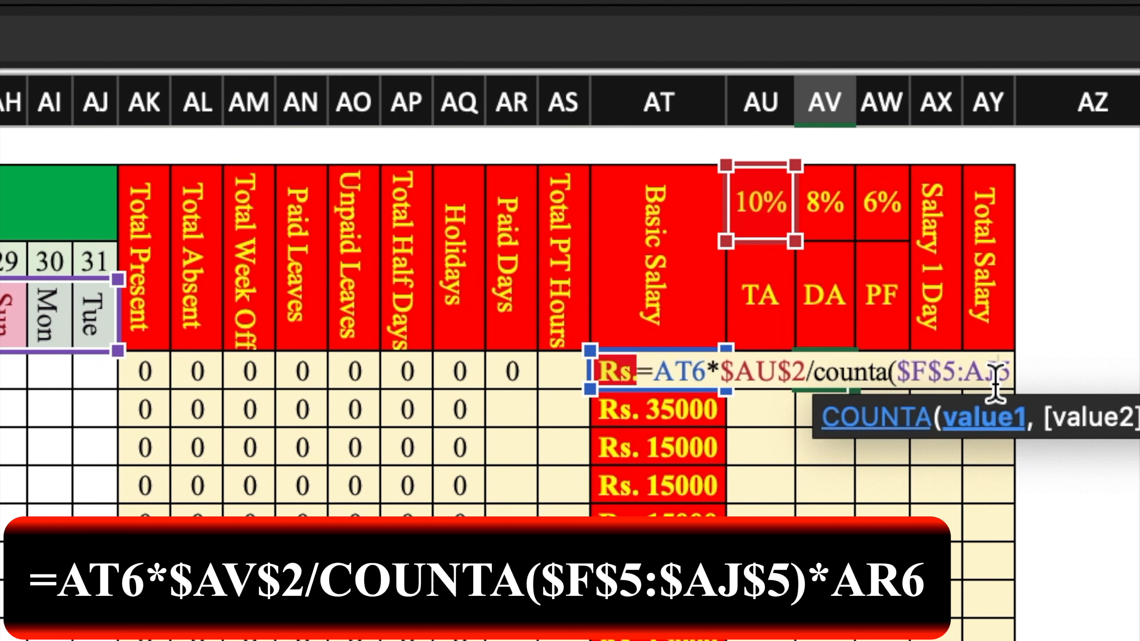
click(995, 376)
key(F4)
text())
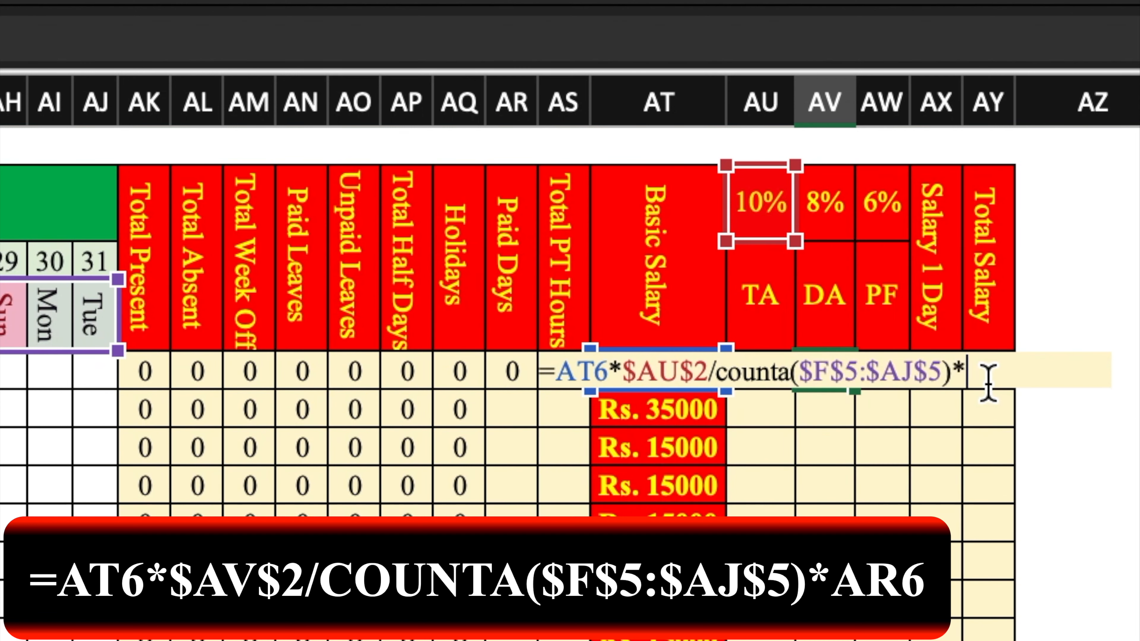
text(*)
click(517, 371)
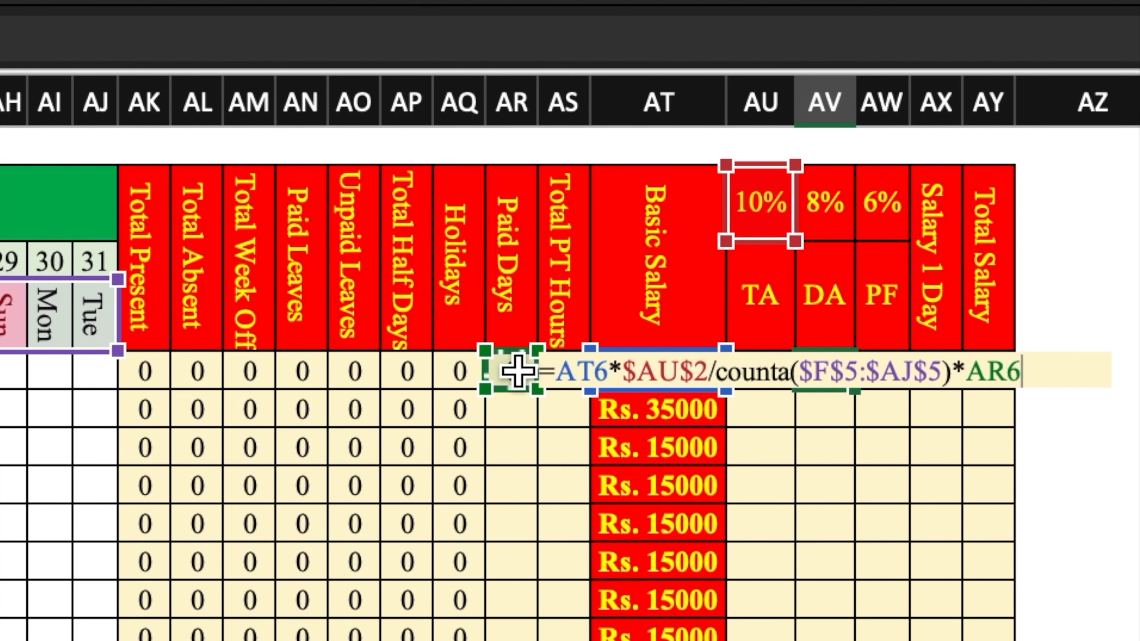
key(Return)
Begin the PF formula in AW6 with =AT6*$AW$2, making the 6% rate reference absolute.
click(895, 368)
text(=)
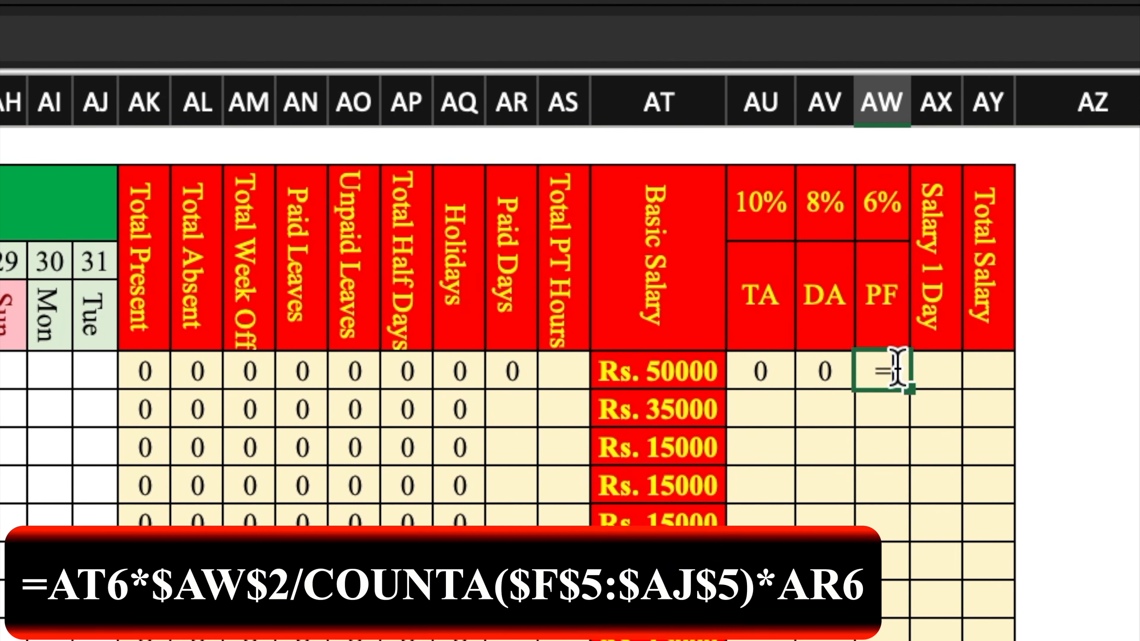
click(649, 377)
text(*)
click(883, 206)
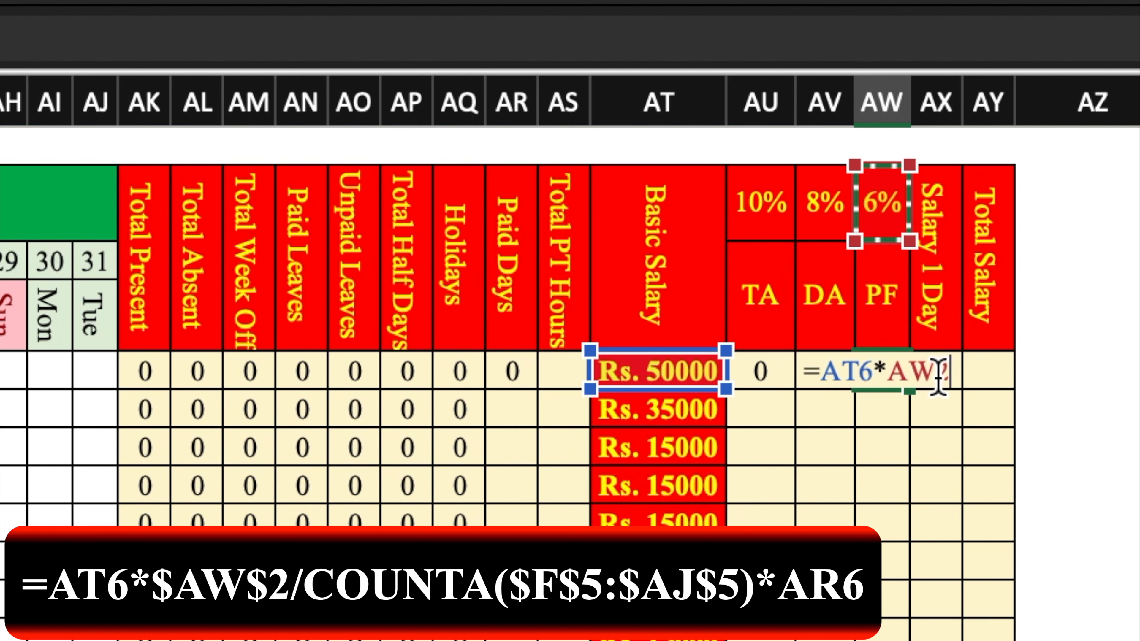
key(F4)
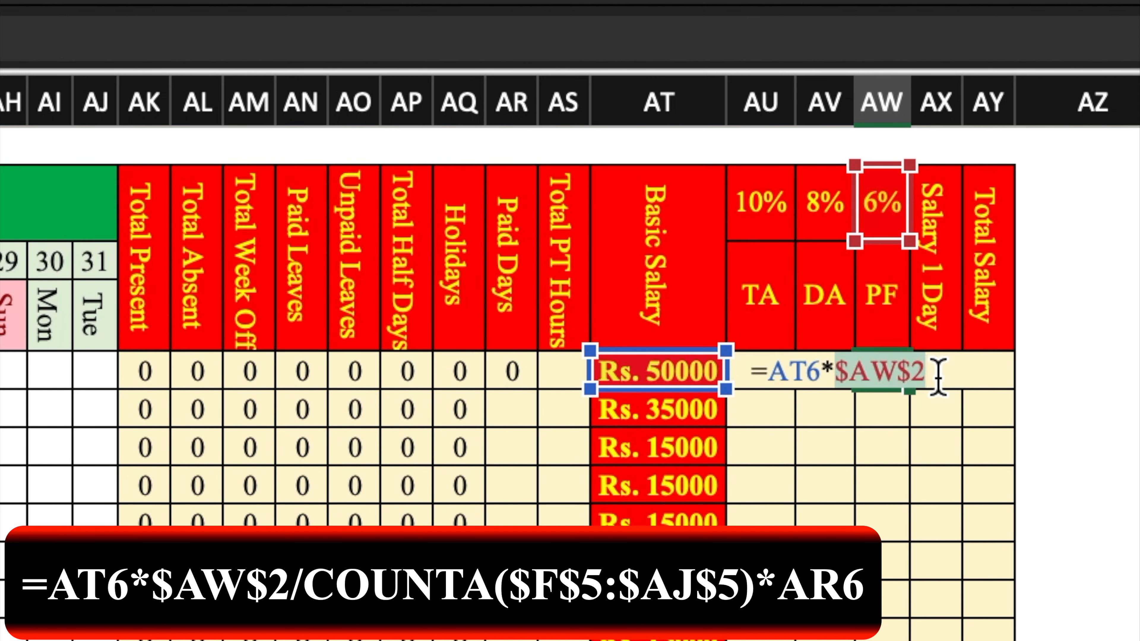
Complete the PF formula in AW6 with /COUNTA($F$5:$AJ$5)*AR6, and fill the TA, DA and PF formulas in AU6:AW6 down the employee rows.
text(/counta()
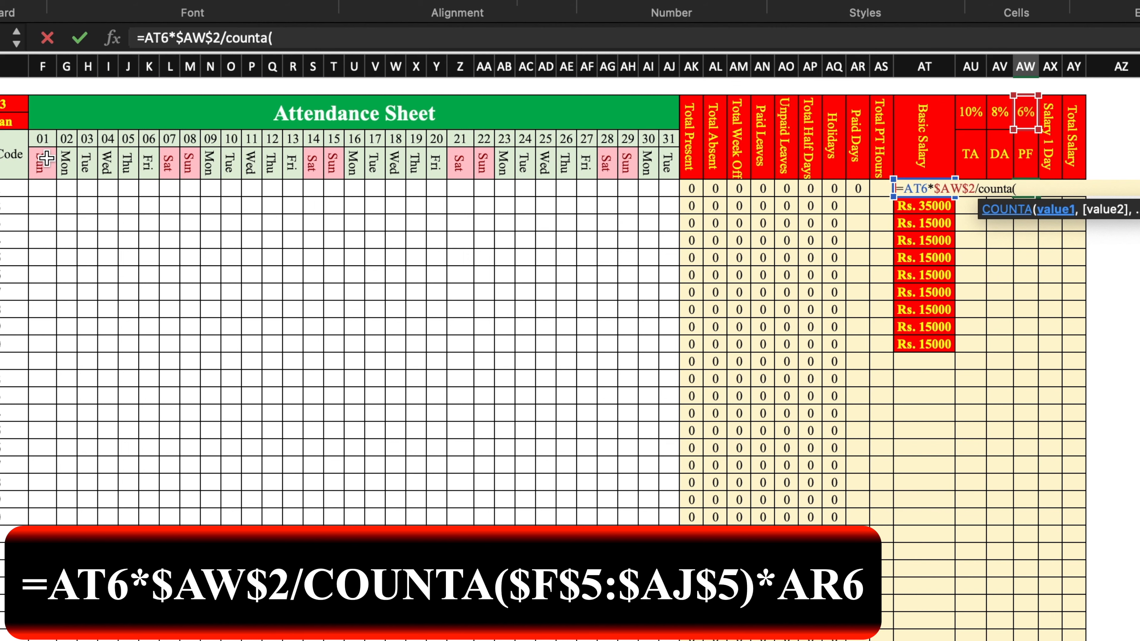
drag(46, 158, 669, 160)
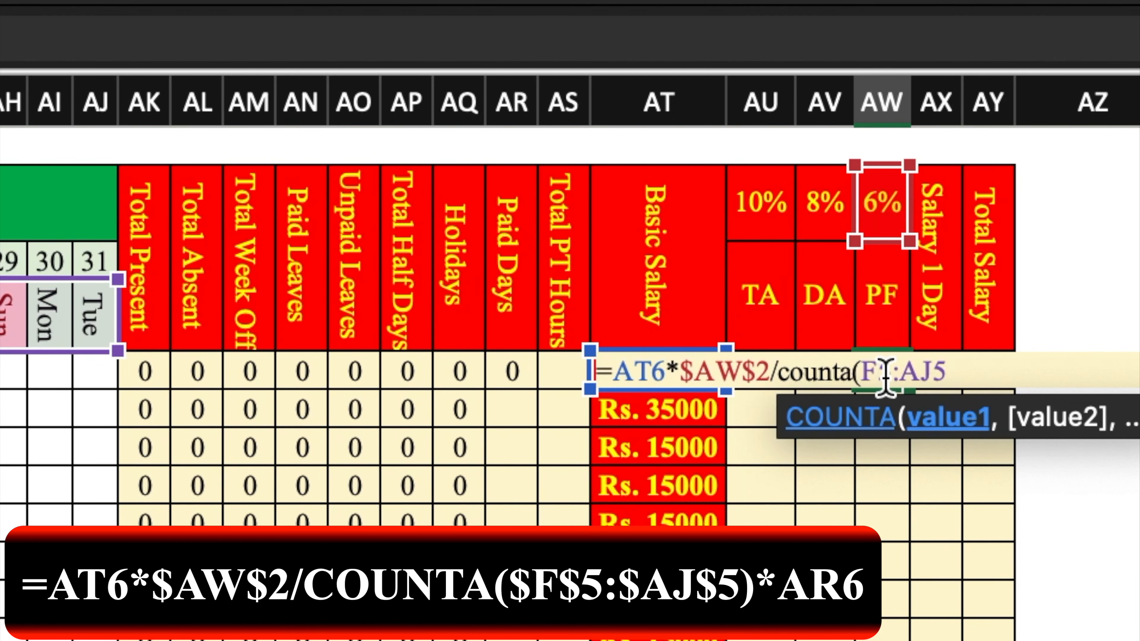
click(882, 373)
key(F4)
click(964, 372)
key(F4)
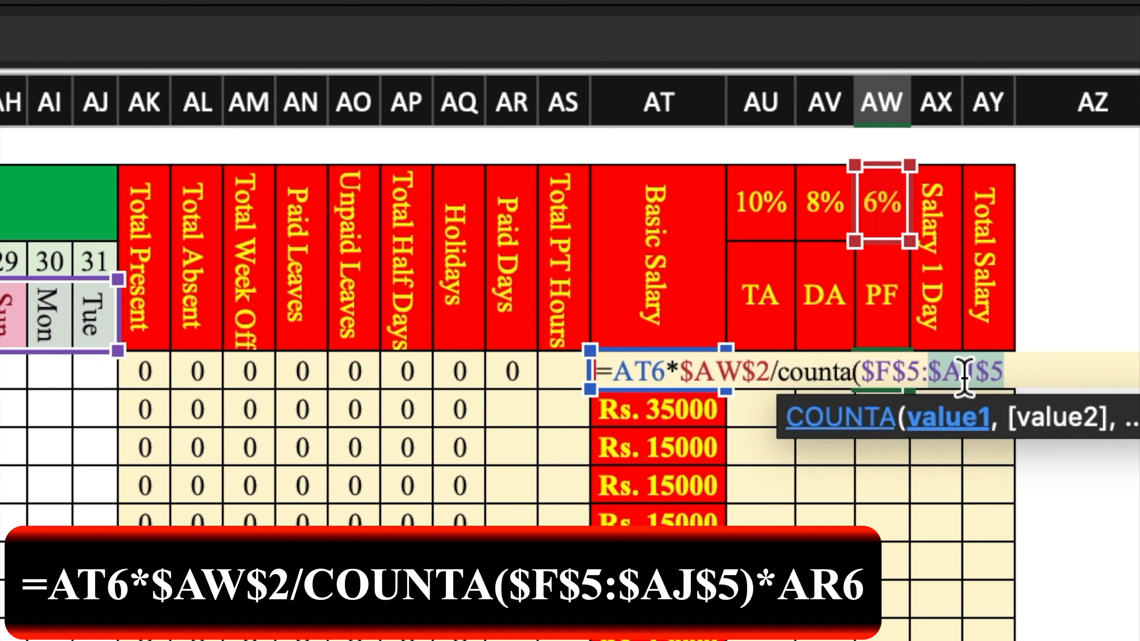
text()*)
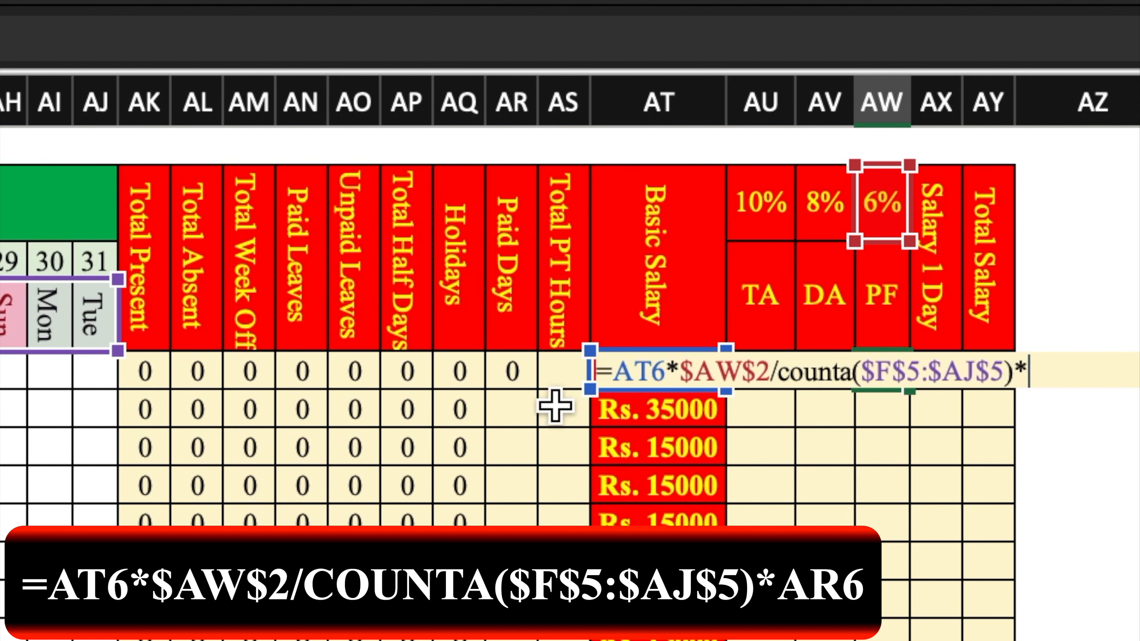
click(518, 375)
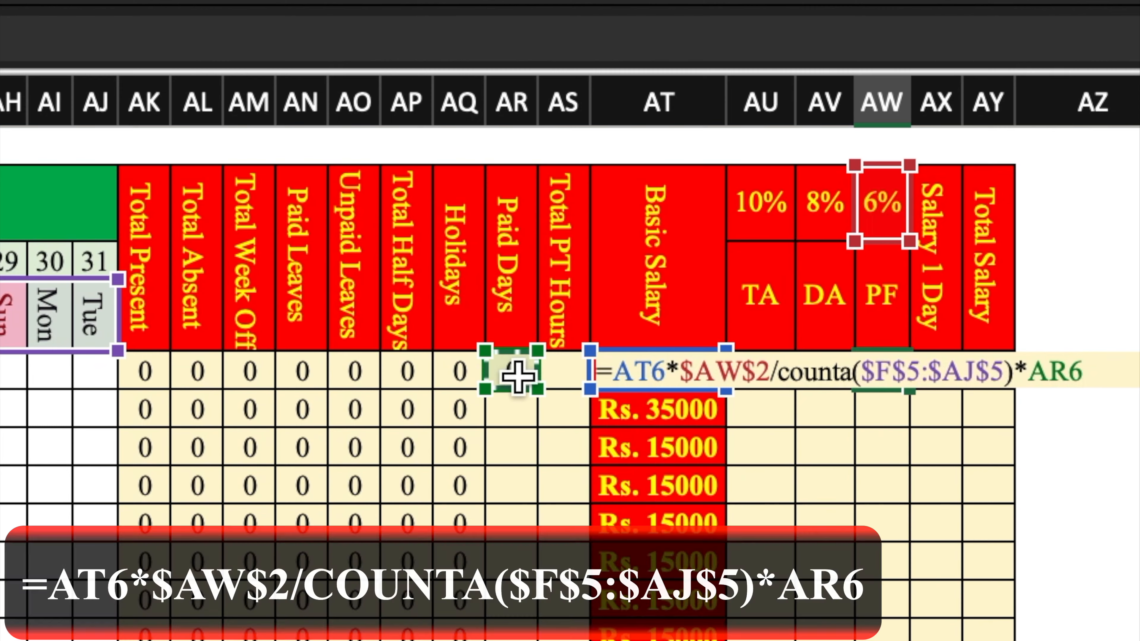
key(Return)
drag(765, 369, 933, 640)
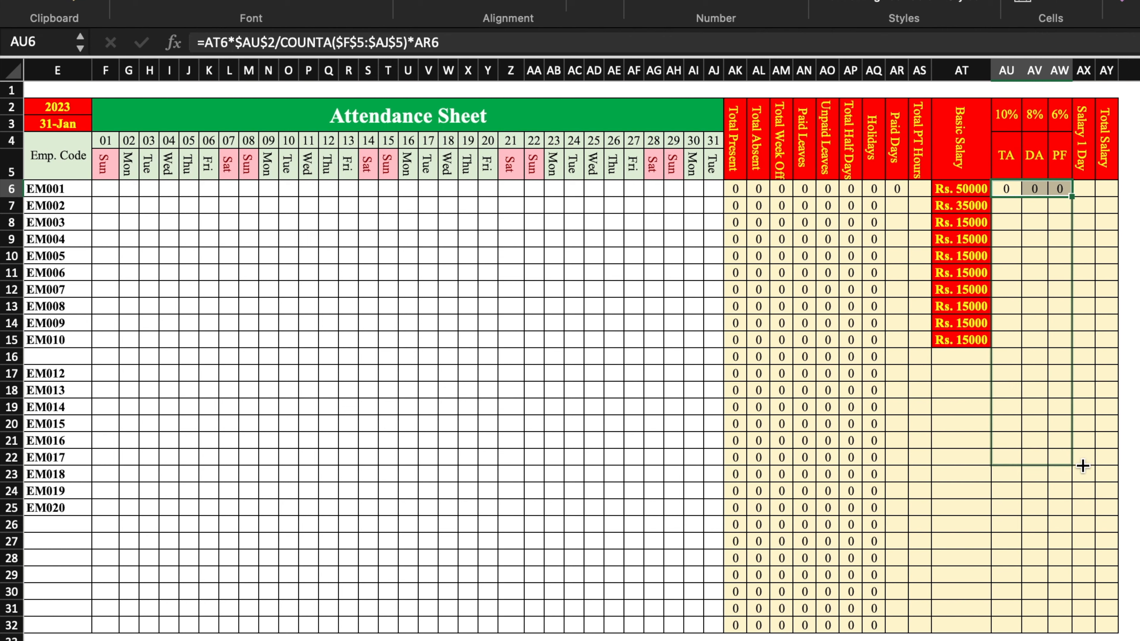
drag(1082, 465, 1079, 633)
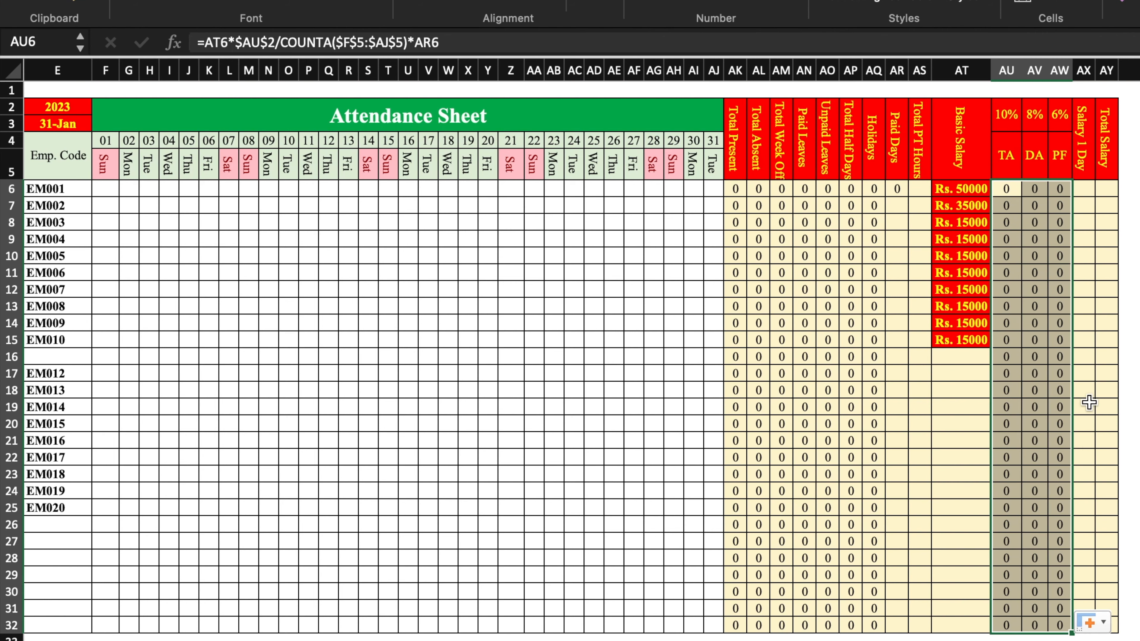
Calculate the one-day salary in AX6 with the formula =AT6/30, and fill it down the employee rows.
click(946, 372)
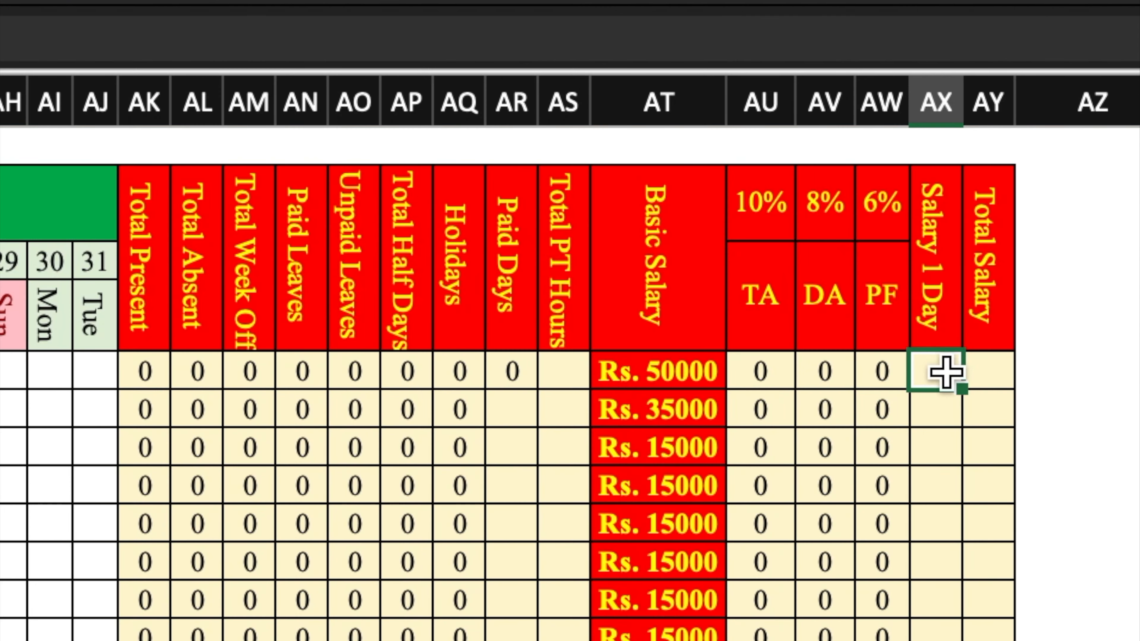
text(=)
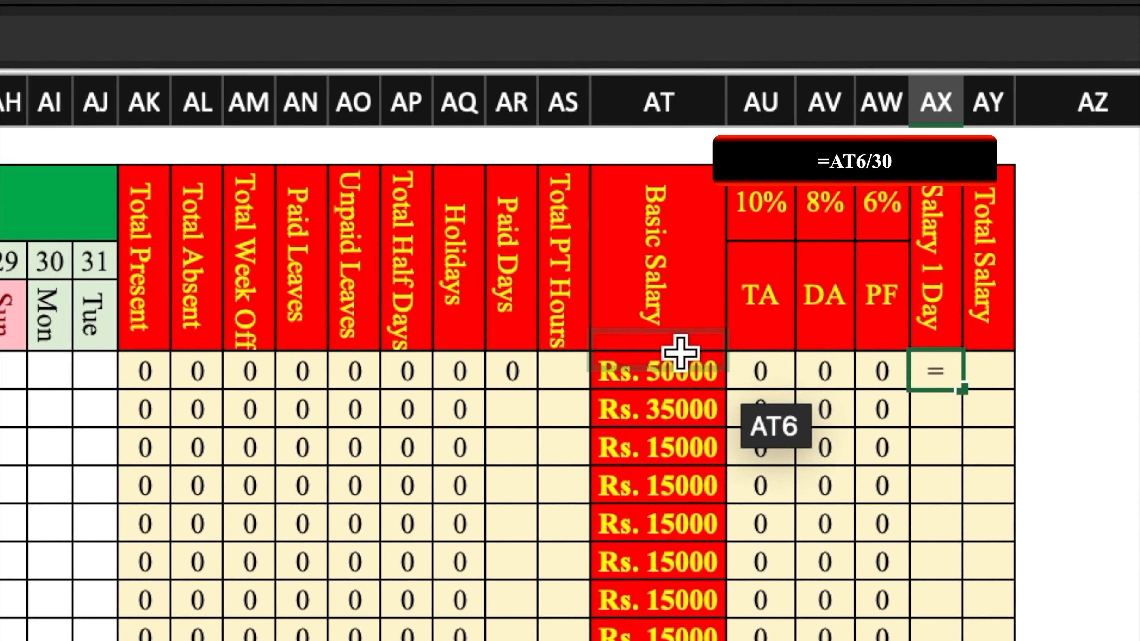
click(681, 364)
text(/30)
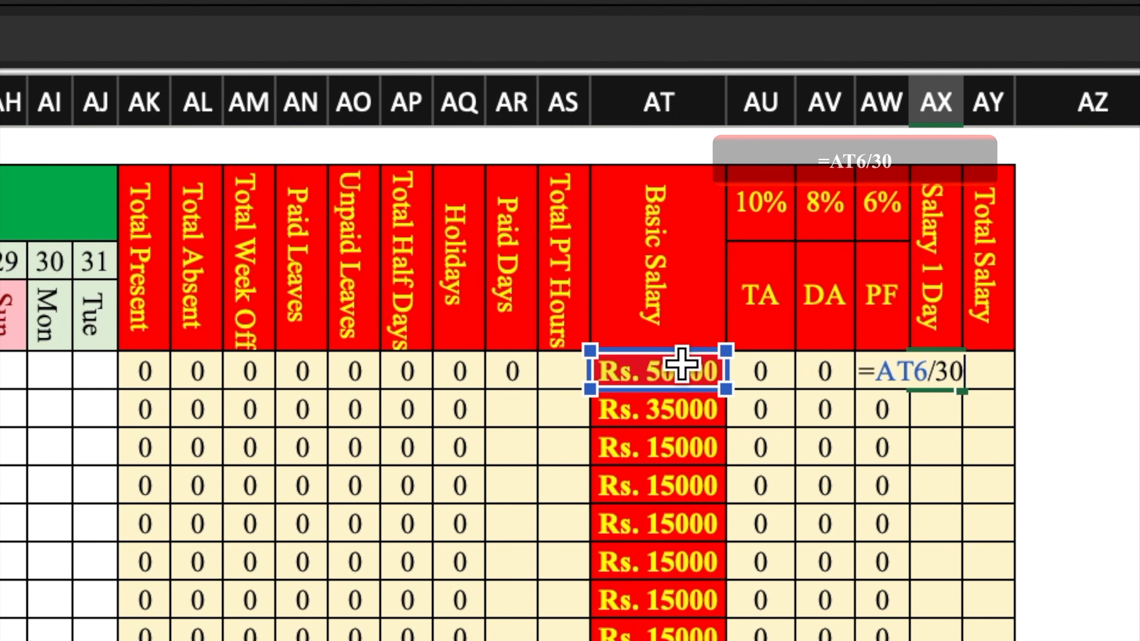
key(ctrl+Return)
drag(985, 388, 970, 635)
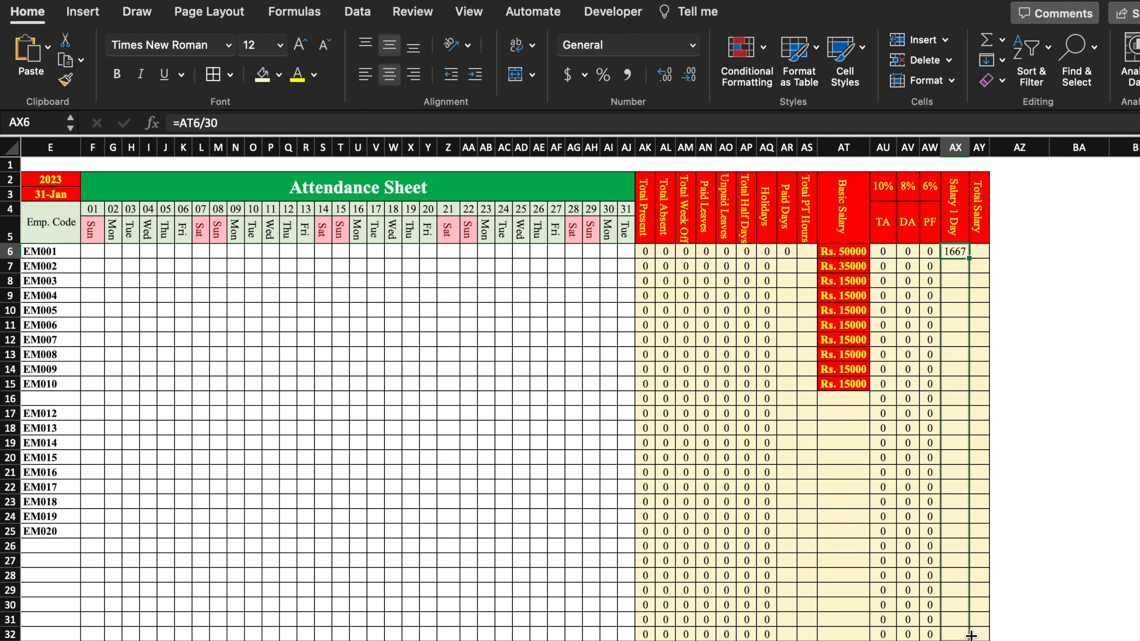
Calculate the total salary in AY6 with the formula =AR6*AX6+AU6+AV6-AW6, and fill it down the employee rows.
click(981, 251)
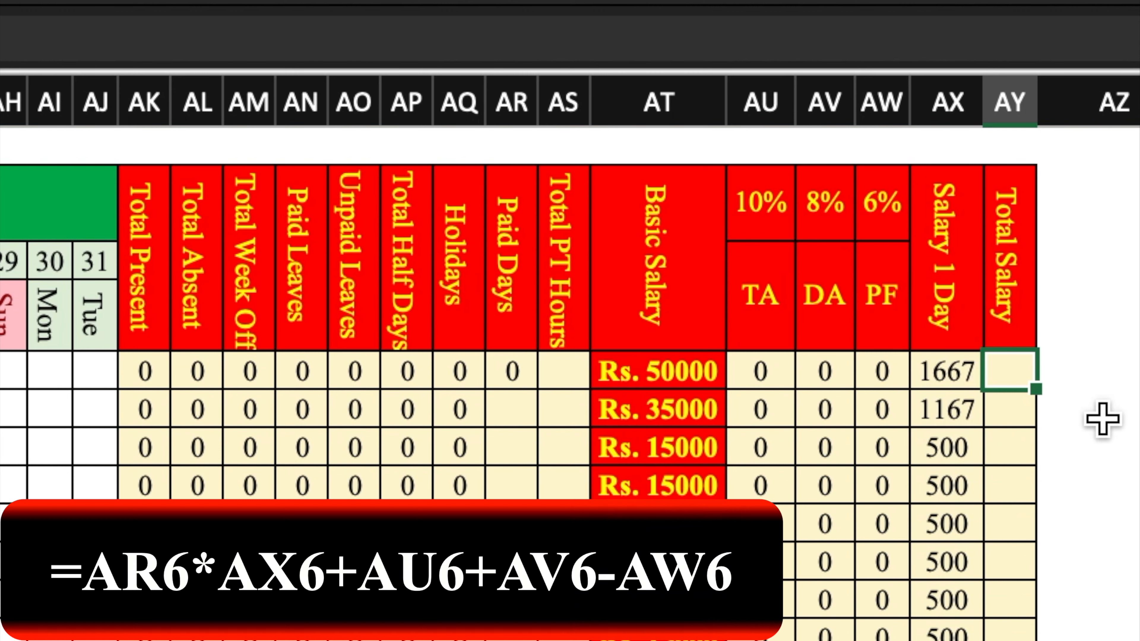
text(=)
click(512, 367)
text(*)
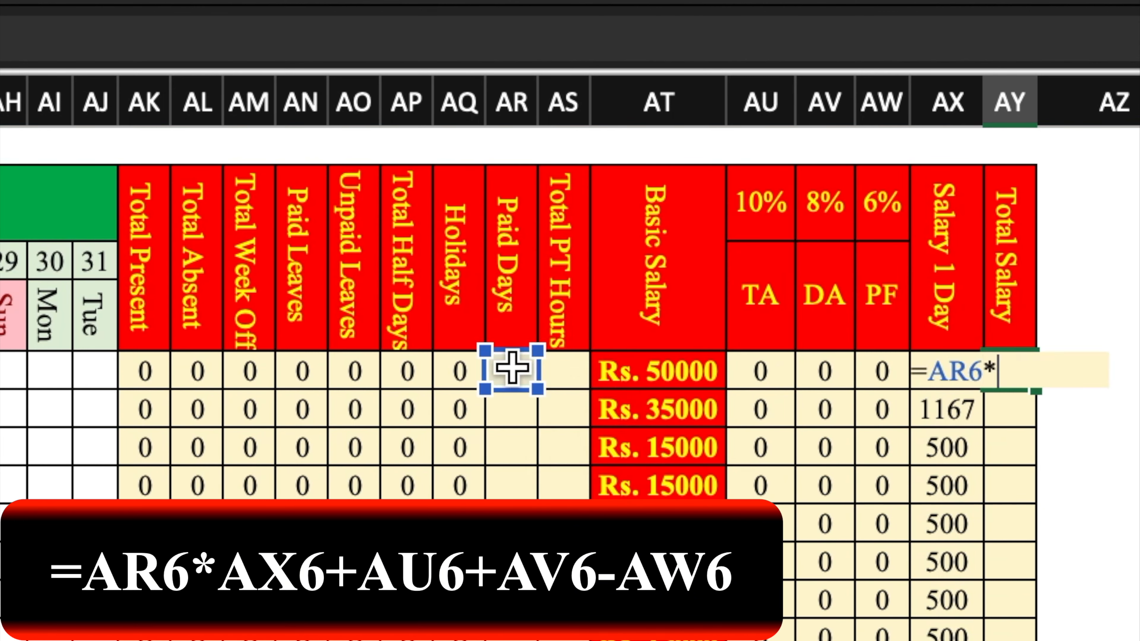
click(954, 404)
key(Up)
text(+)
click(768, 368)
text(+)
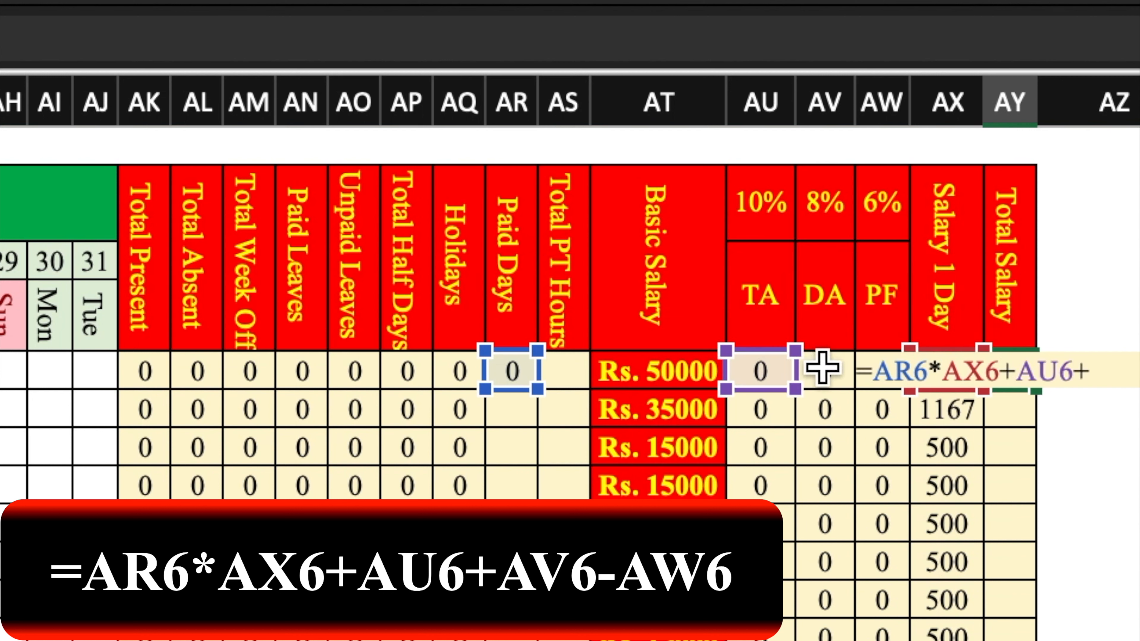
click(822, 367)
text(-)
click(886, 408)
key(Up)
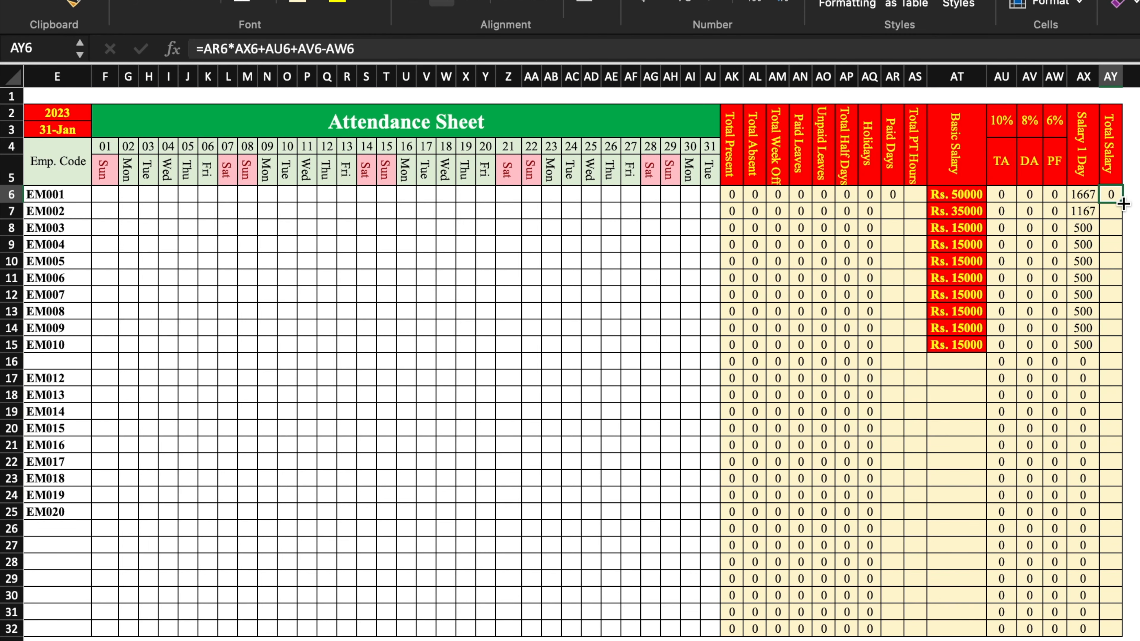
drag(1122, 204, 1127, 633)
Fill the paid days formula from AR6 down to AR15, and shade the Total PT Hours cells AS6:AS15 black.
click(901, 203)
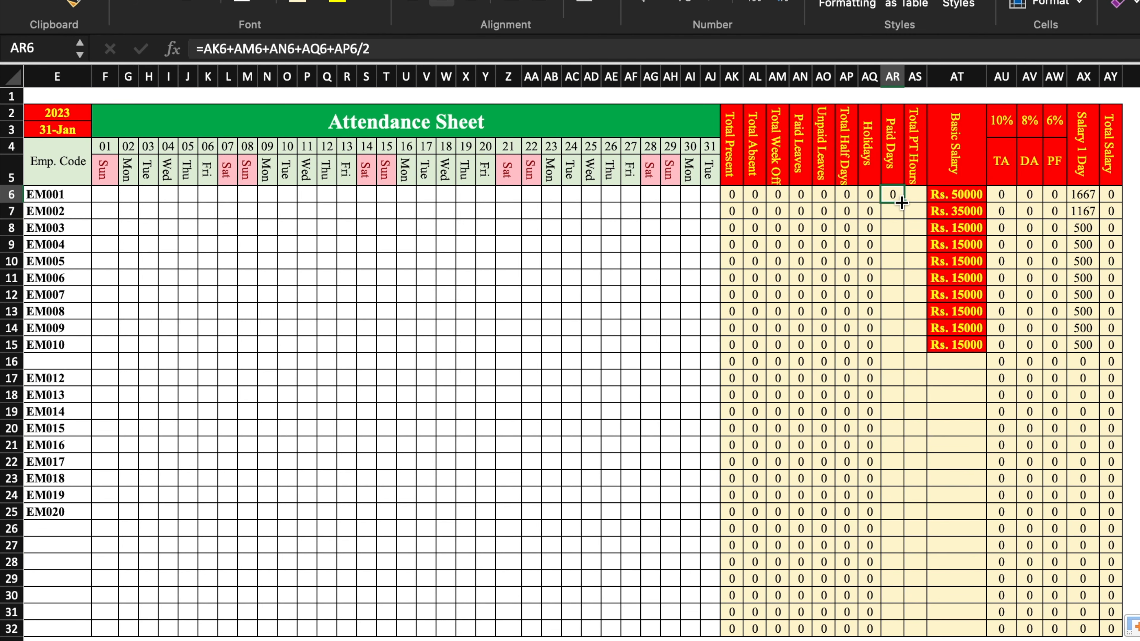
drag(902, 203, 902, 346)
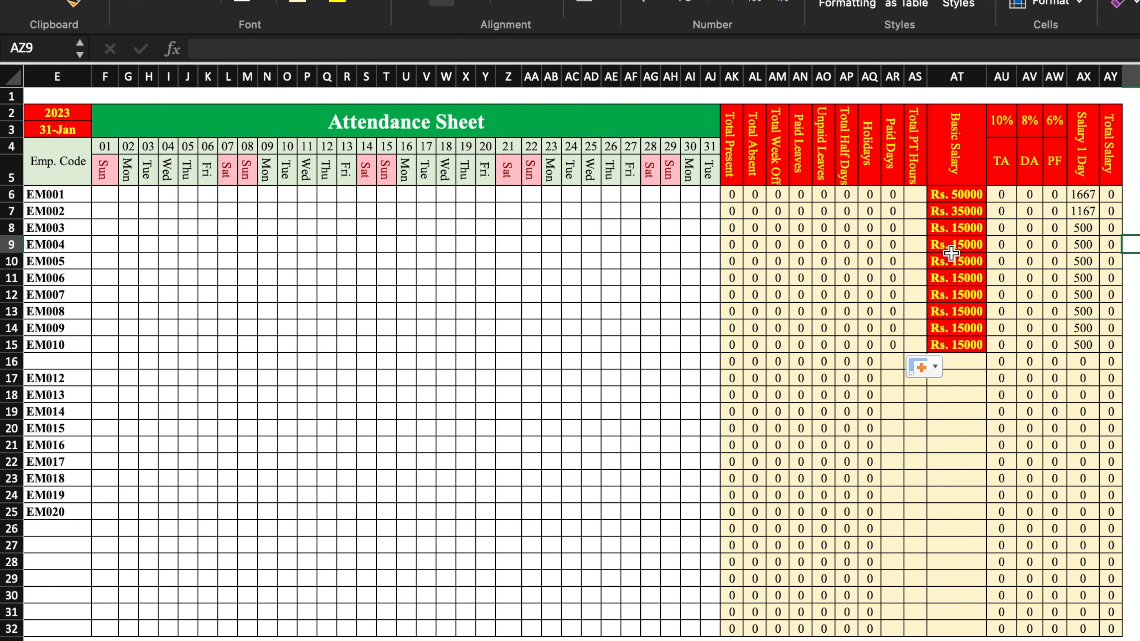
click(919, 194)
drag(919, 194, 916, 345)
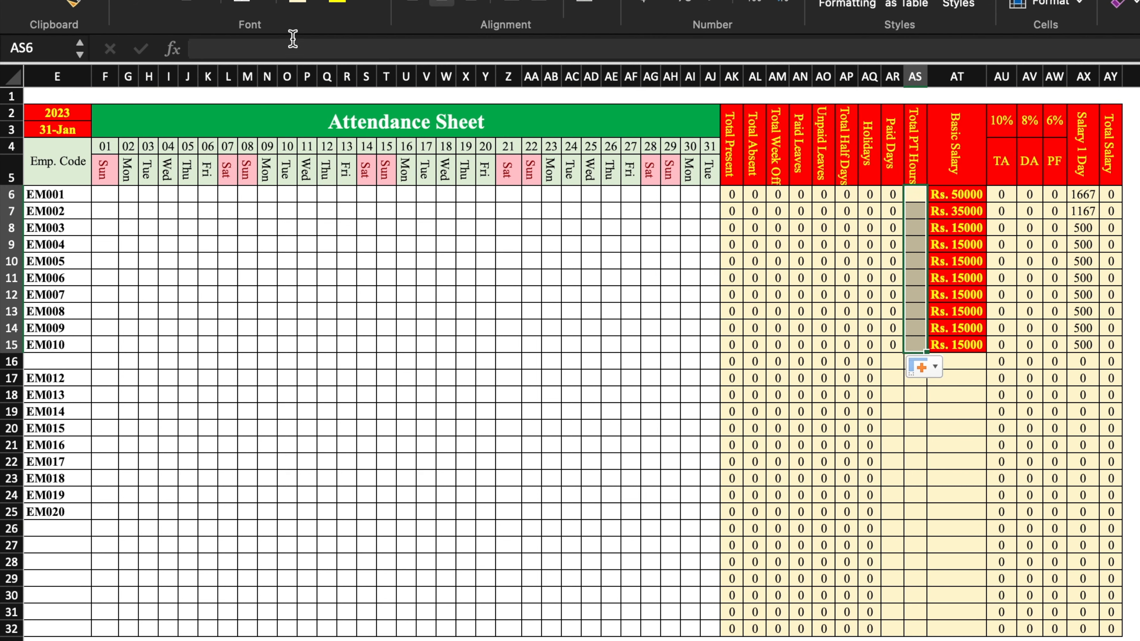
click(316, 2)
click(322, 86)
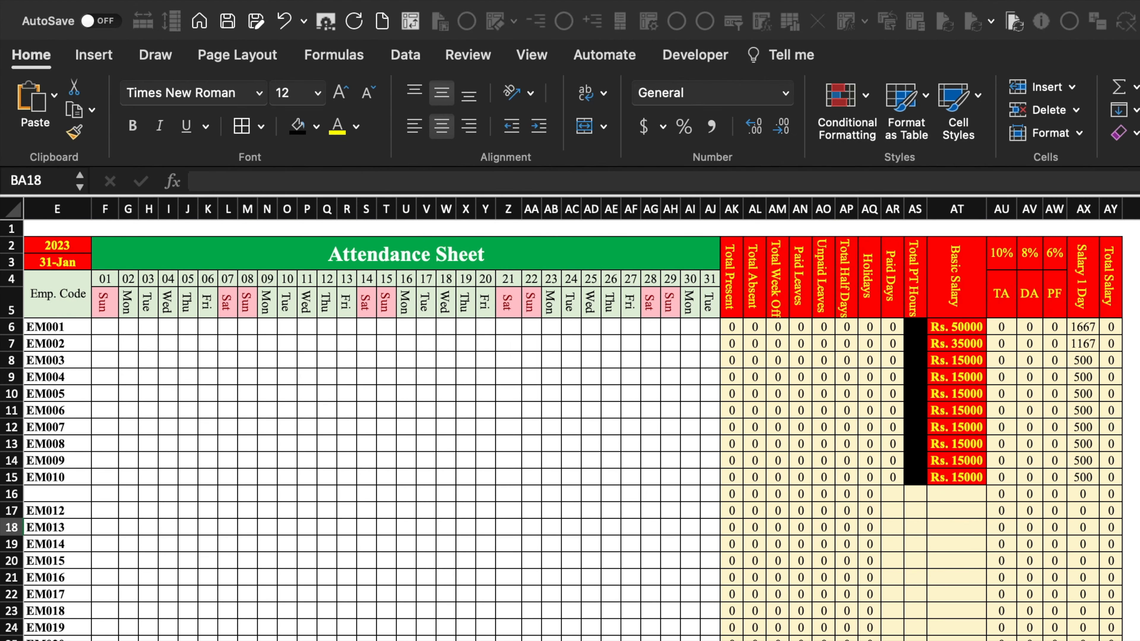
Clear the contents of row 16 from column B to AY, and merge those cells into one.
scroll(579, 419, left, 5)
drag(85, 494, 699, 493)
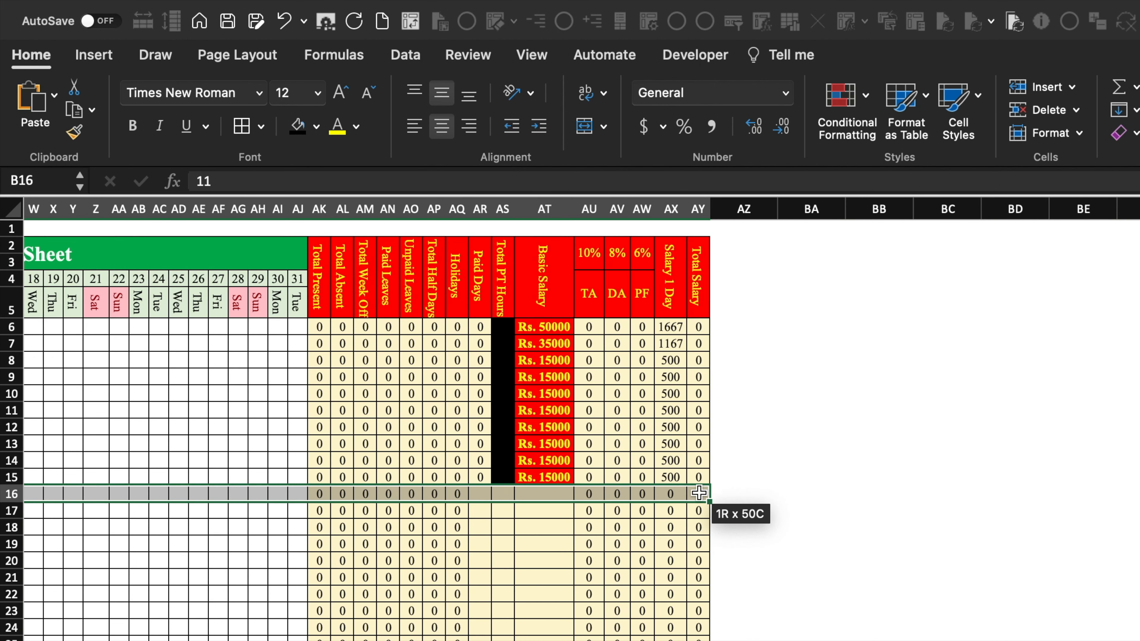
key(Delete)
scroll(698, 493, left, 10)
click(584, 126)
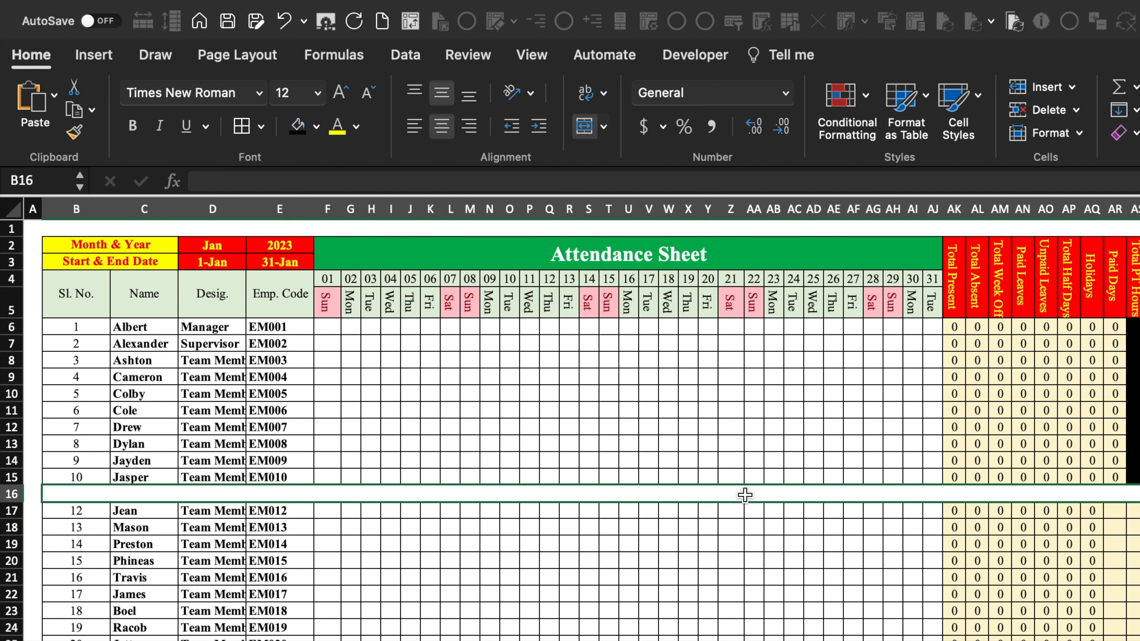
Enter the heading PART TIMERS in the merged row 16, and format it with a green fill and bold white text.
text(PART TIMERS)
key(Return)
click(317, 127)
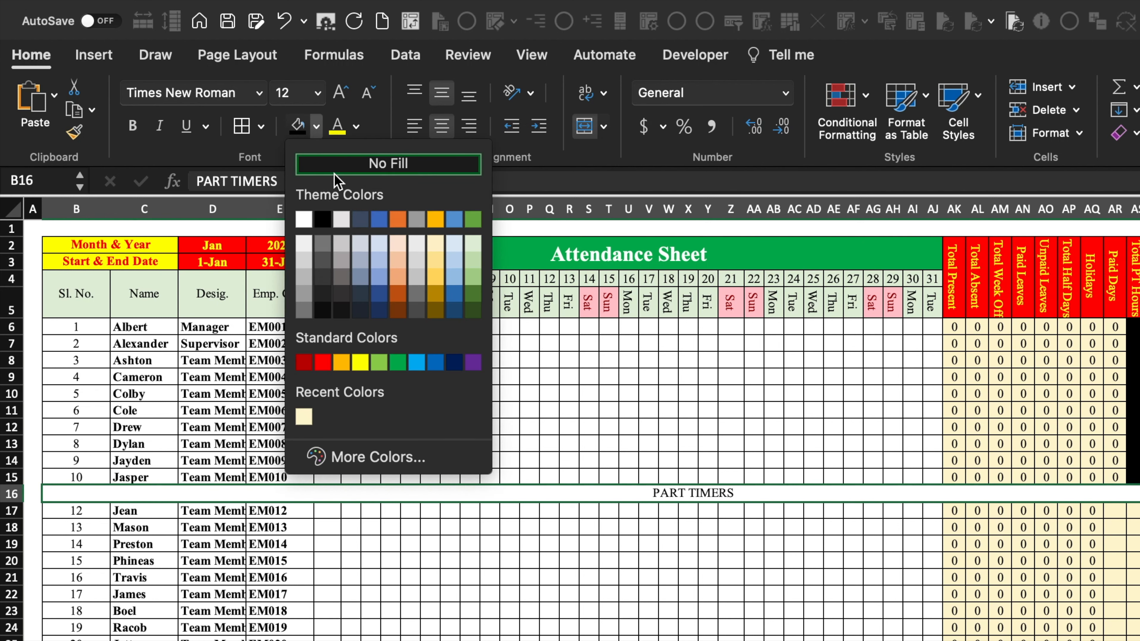
click(397, 361)
click(623, 555)
Clear the part timers' Total Half Days, Holidays and Paid Days cells from row 17 down, and shade them black.
scroll(623, 555, right, 3)
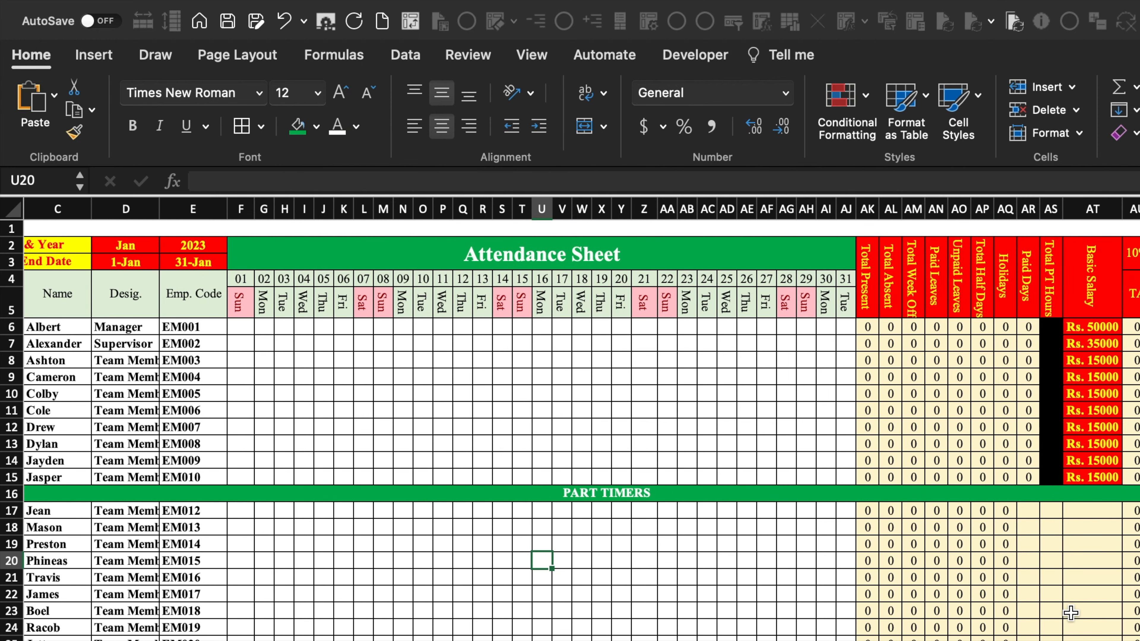
click(964, 512)
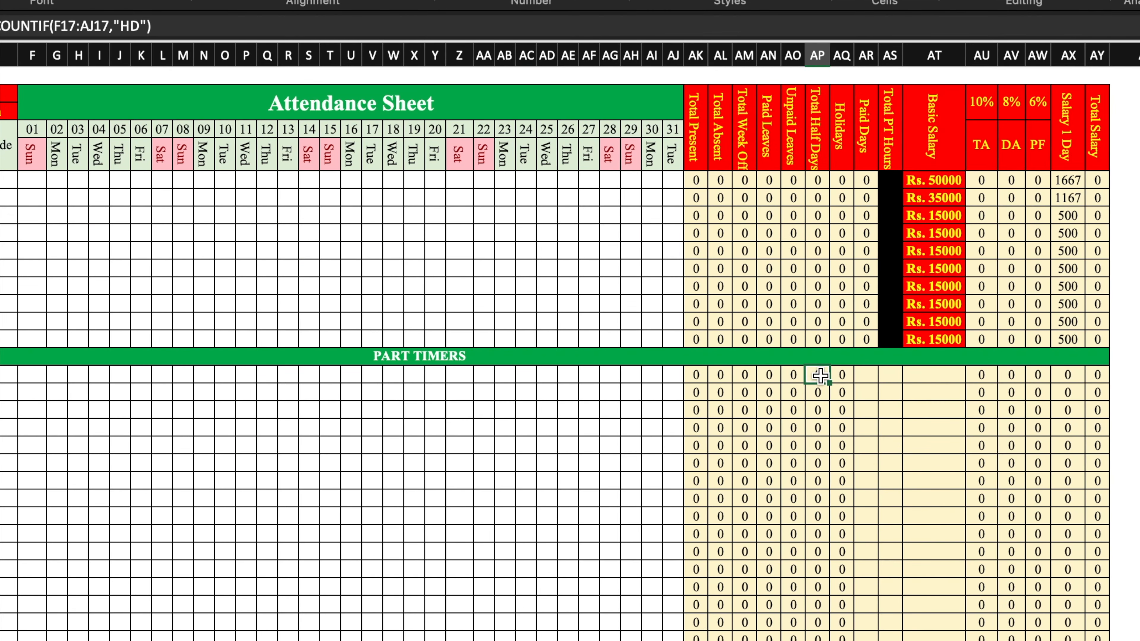
drag(825, 374, 863, 639)
key(Delete)
click(127, 1)
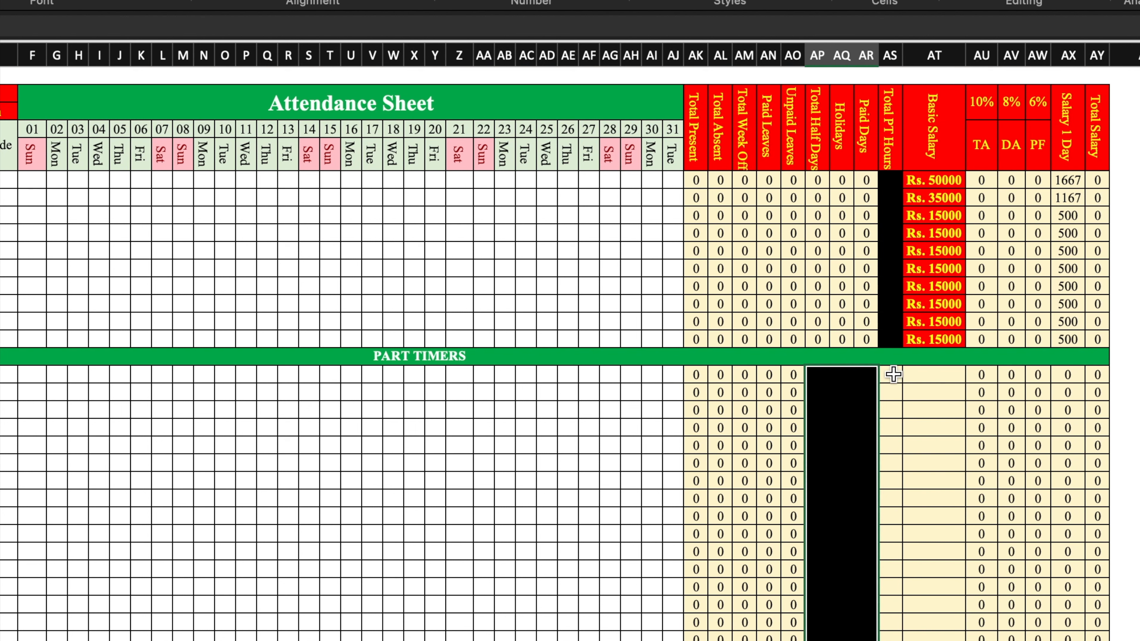
Total the part-time hours in AS17 with the formula =SUM(F17:AJ17), and fill it down the part timer rows.
click(893, 374)
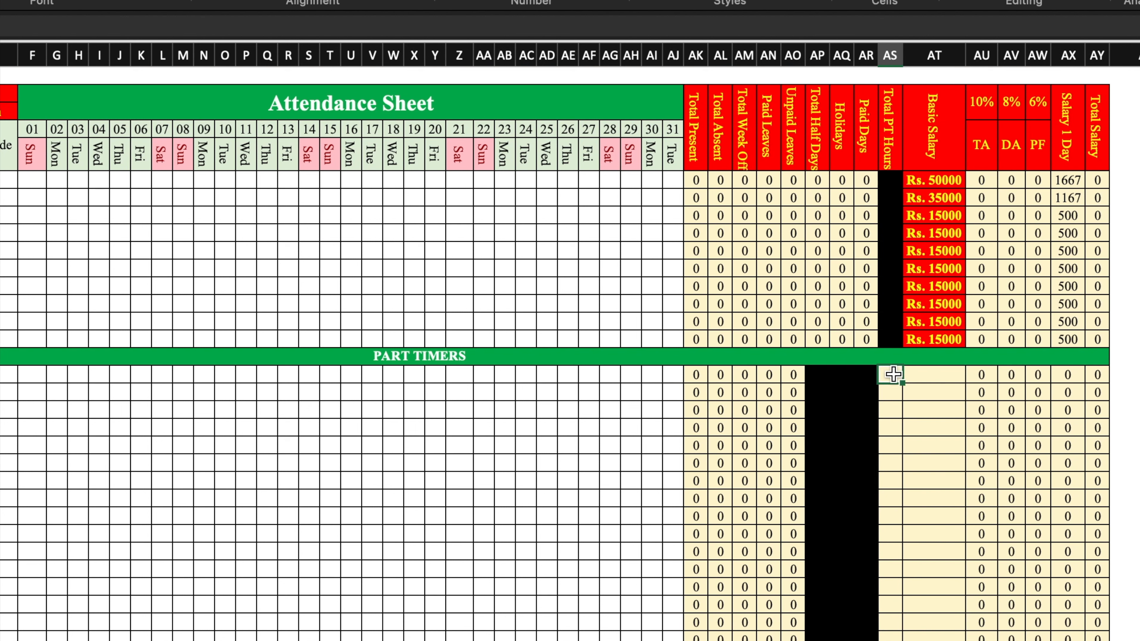
text(=)
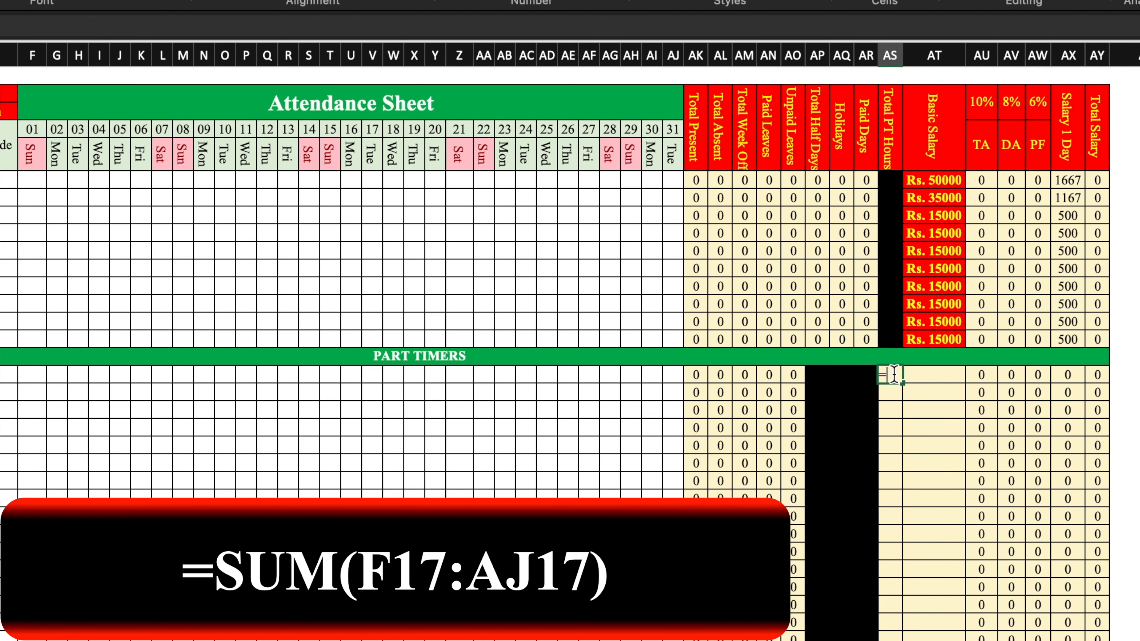
text(SUM()
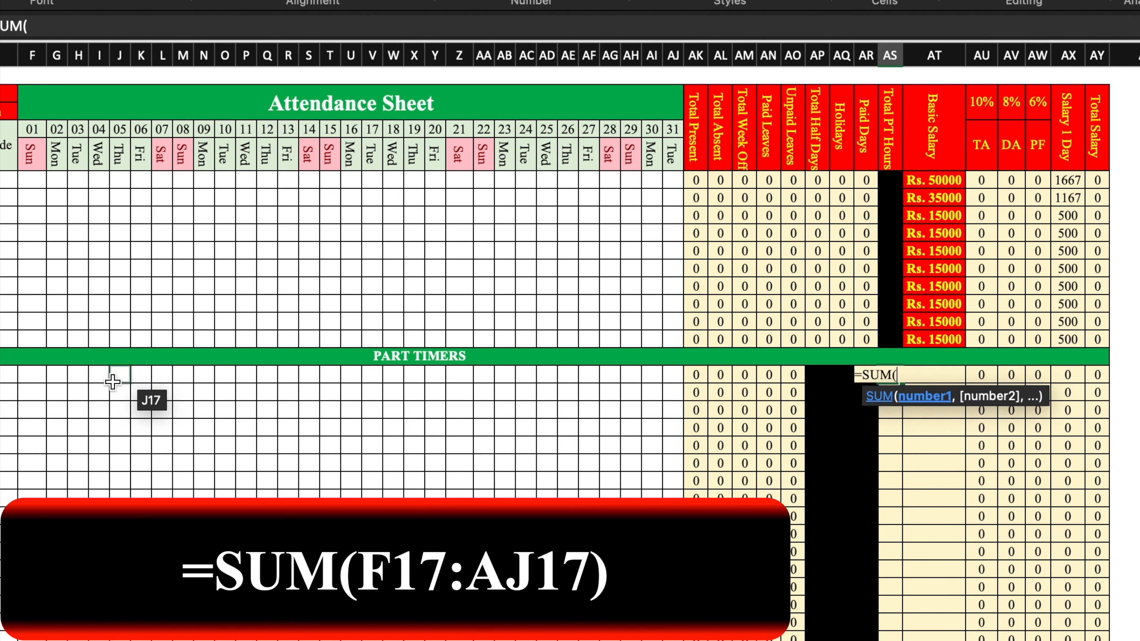
drag(26, 373, 669, 379)
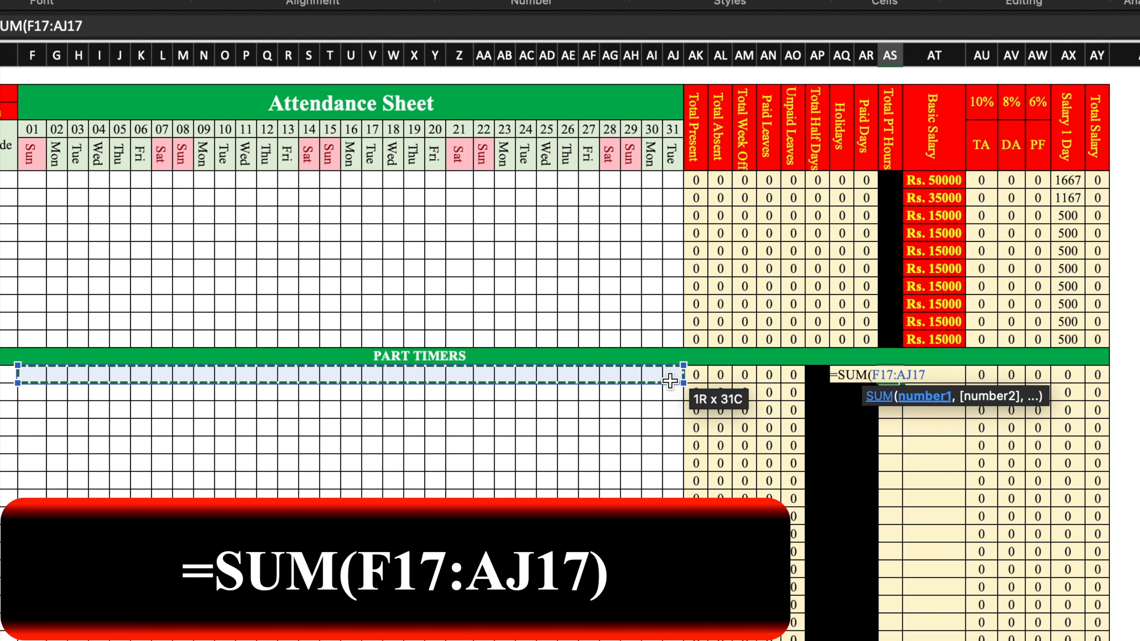
text())
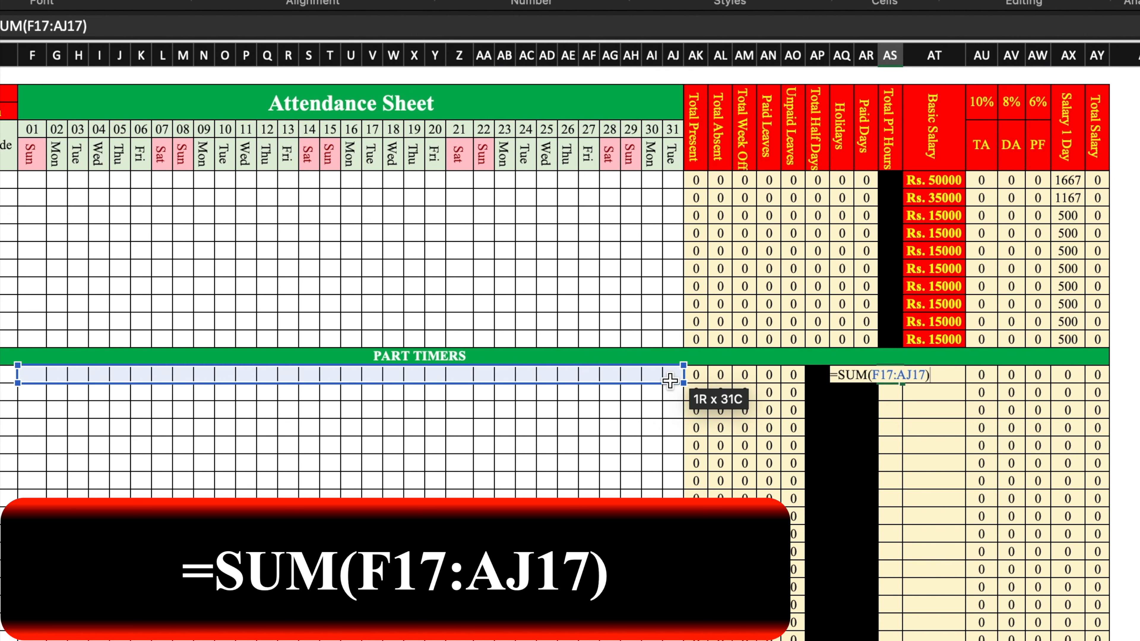
key(Return)
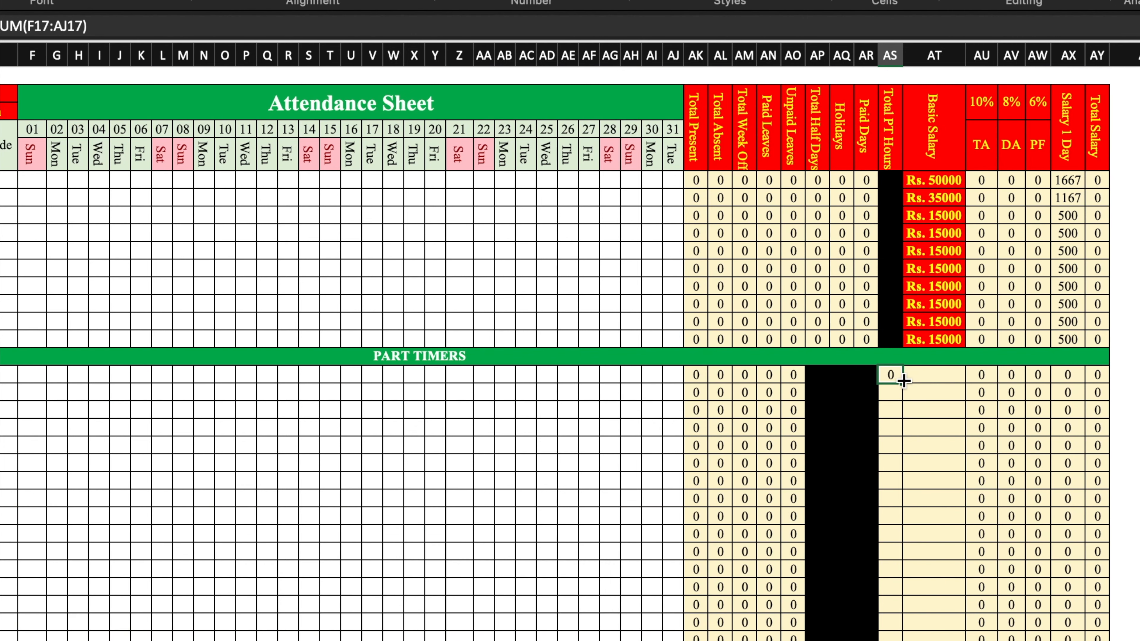
double_click(903, 382)
Enter a basic salary of 40 in AT17 and fill it down the part timer rows.
click(937, 381)
click(944, 411)
click(940, 378)
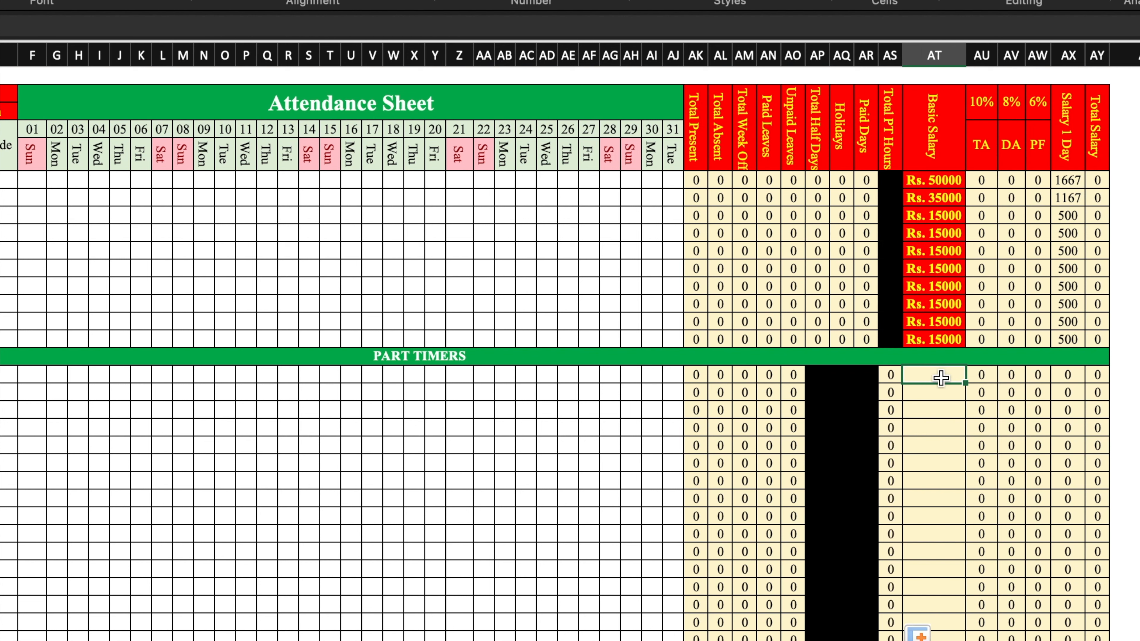
text(40)
key(ctrl+Return)
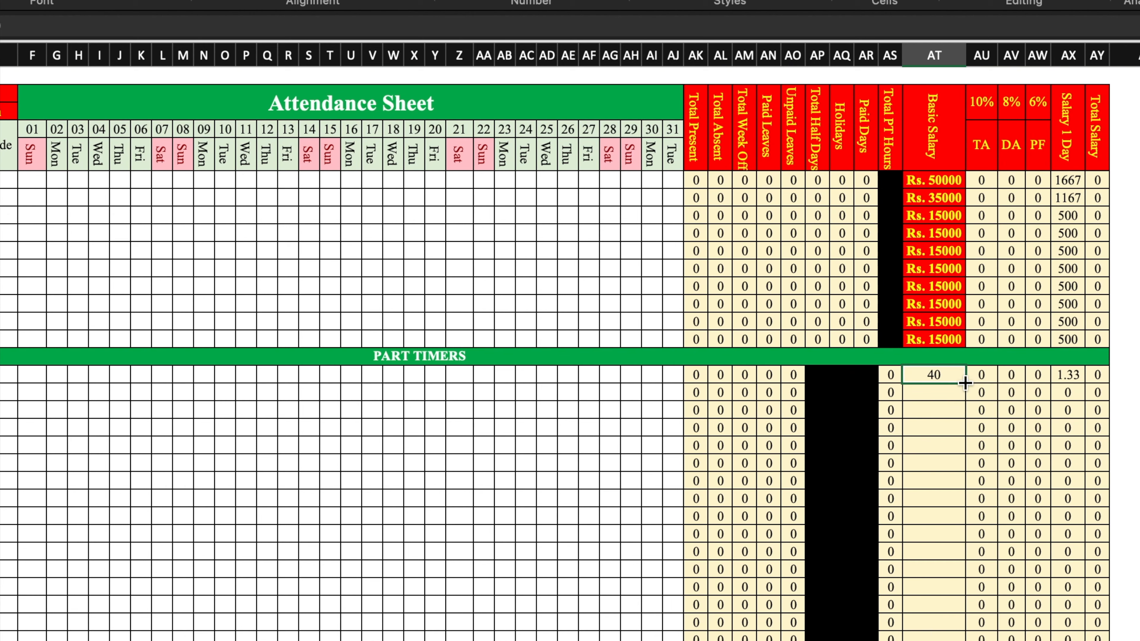
drag(965, 383, 969, 633)
Format the part timers' basic salaries with a red fill, yellow text and the custom number format "Rs." #.
click(112, 0)
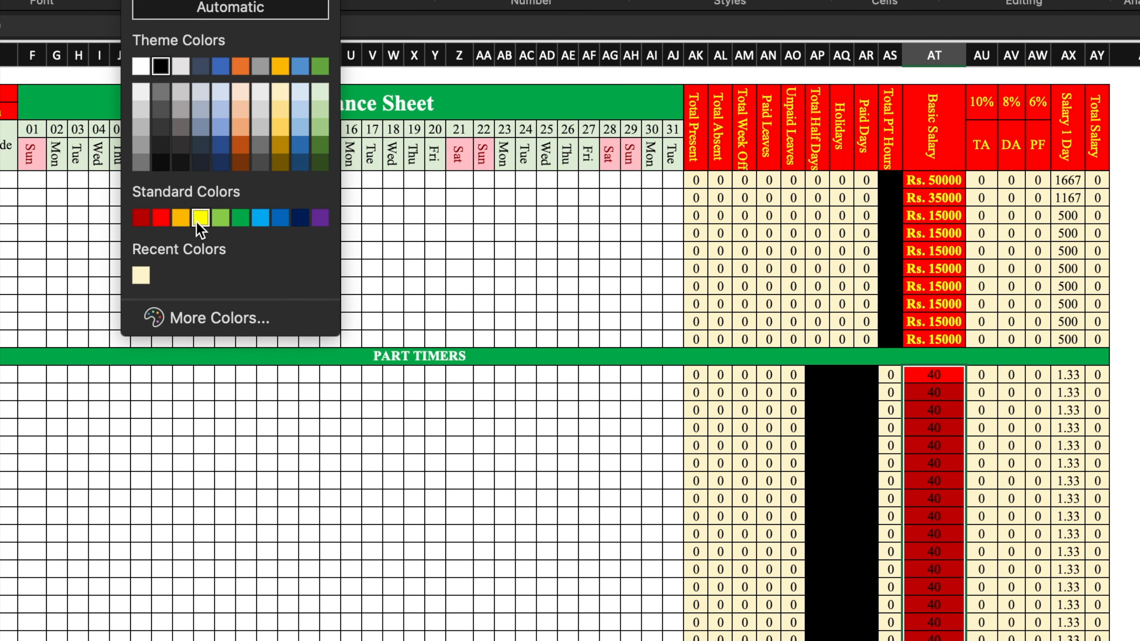
click(220, 259)
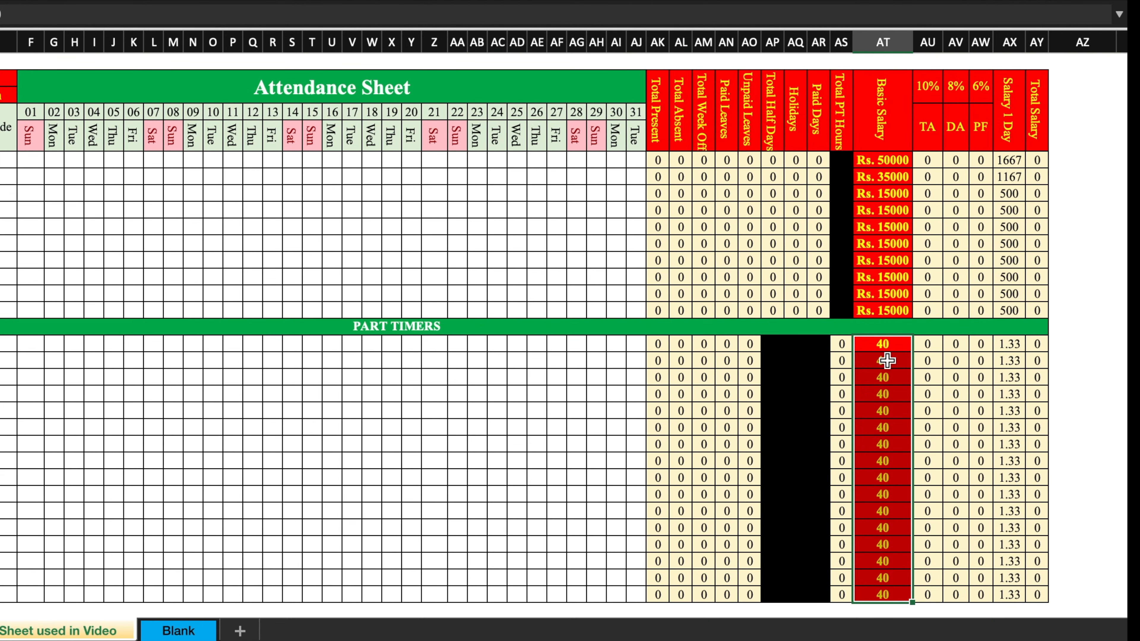
right_click(886, 361)
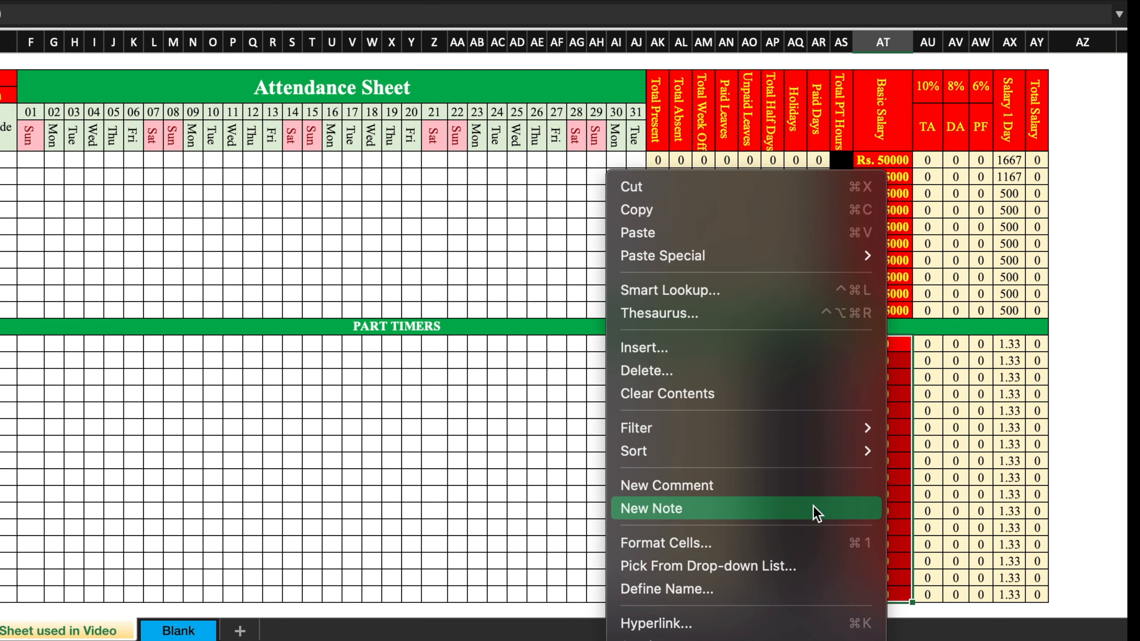
click(809, 542)
click(570, 367)
click(774, 231)
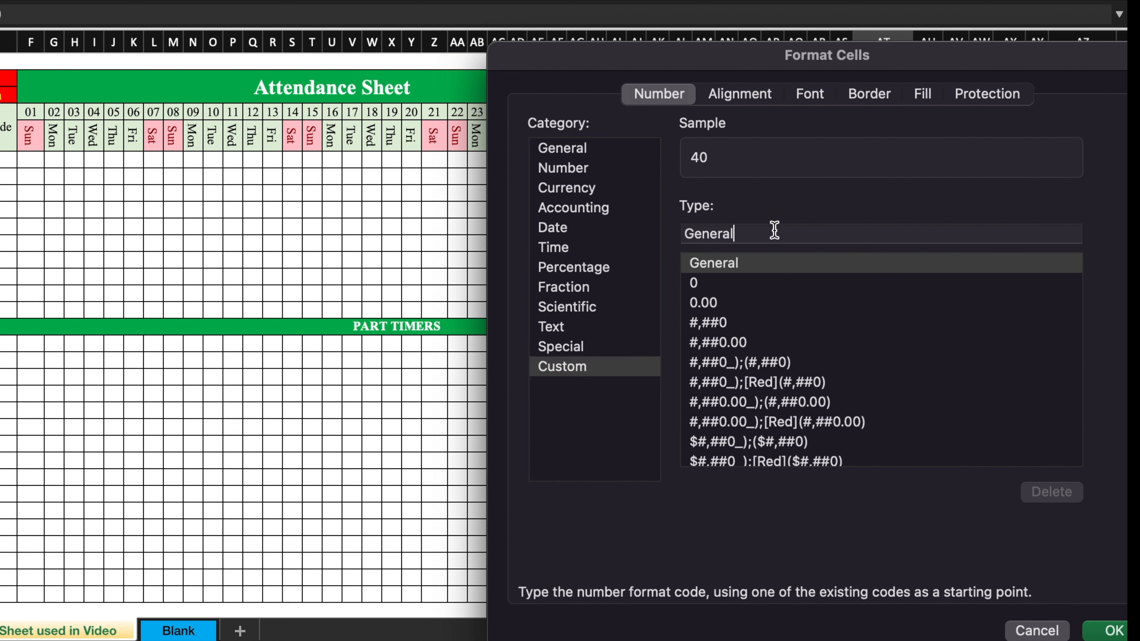
double_click(774, 231)
key(BackSpace)
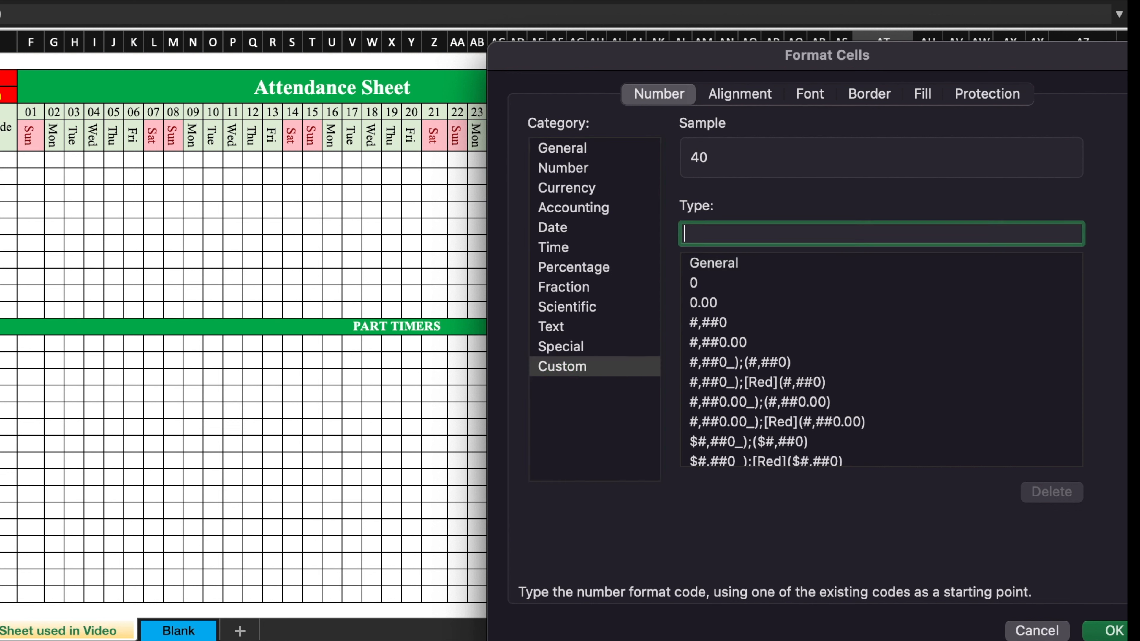
text(Rs." #)
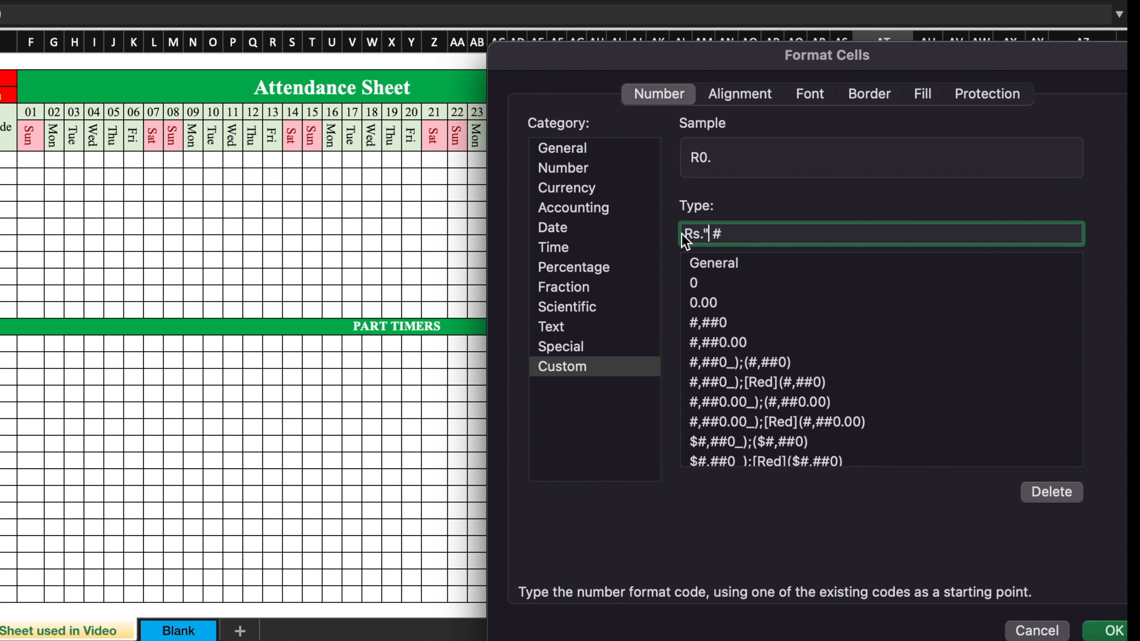
click(1111, 628)
click(1110, 351)
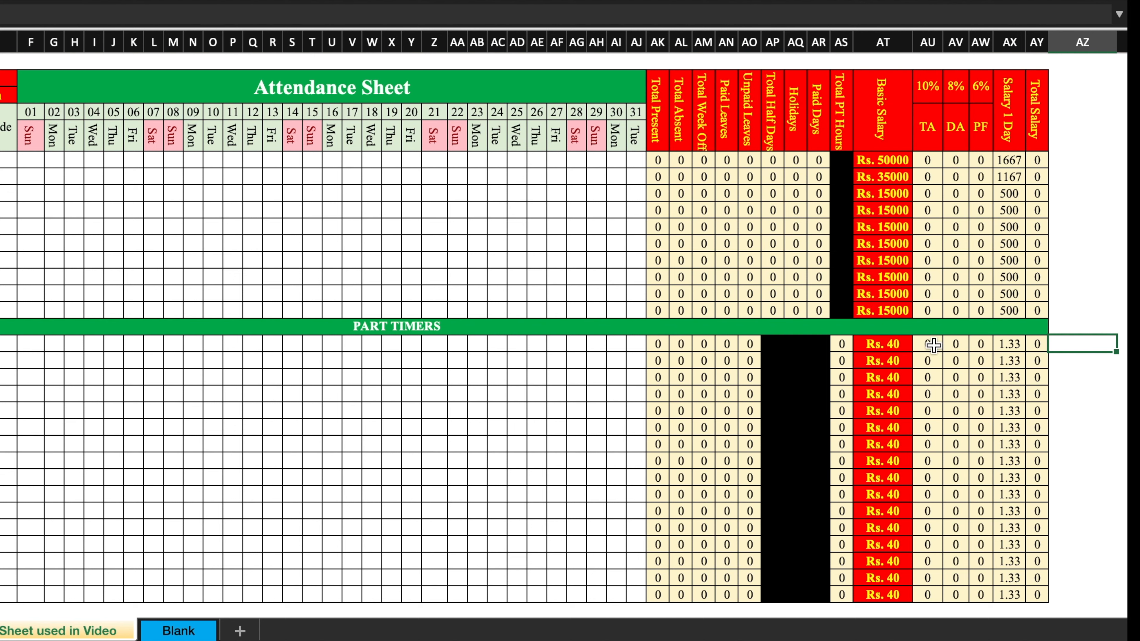
Clear the part timers' TA, DA, PF, Salary 1 Day and Total Salary cells from row 17 down.
drag(933, 345, 1022, 570)
drag(1022, 569, 1022, 591)
key(Delete)
drag(1037, 345, 1044, 546)
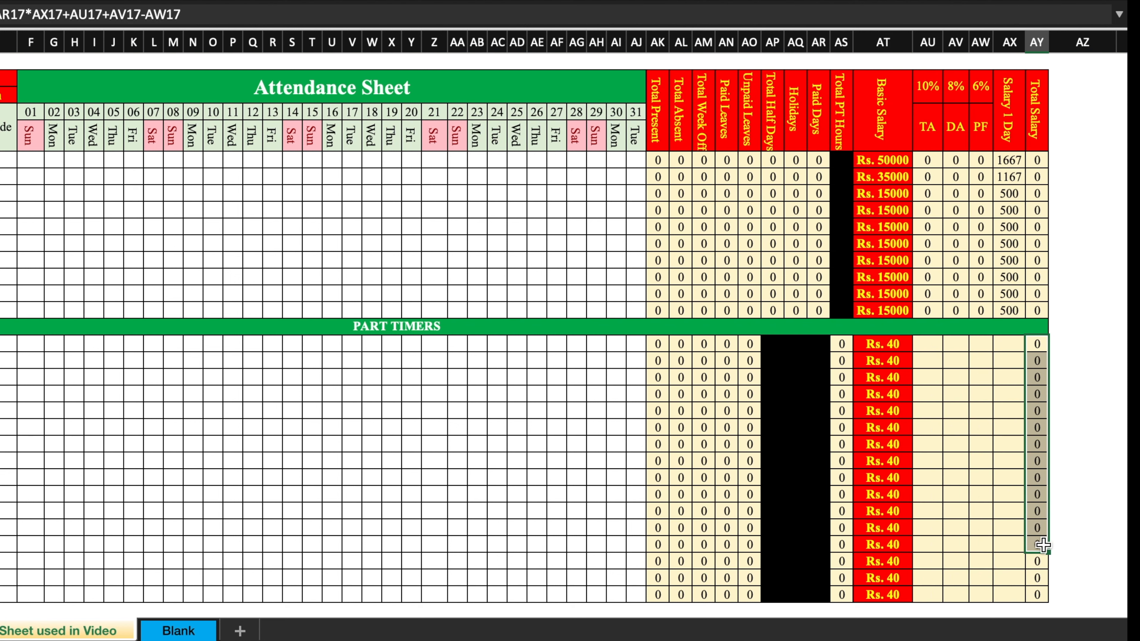
click(1089, 528)
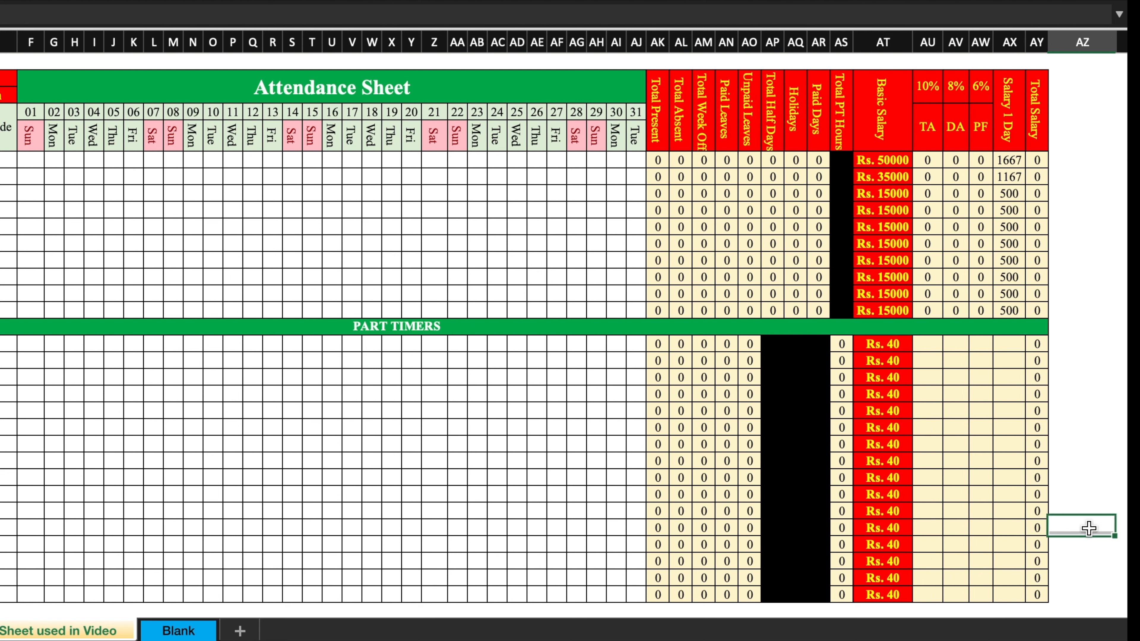
drag(1037, 345, 1049, 601)
key(Delete)
Calculate the part timers' total salary in AY17 with the formula =AT17*AS17, and fill it down the part timer rows.
click(1039, 346)
text(=)
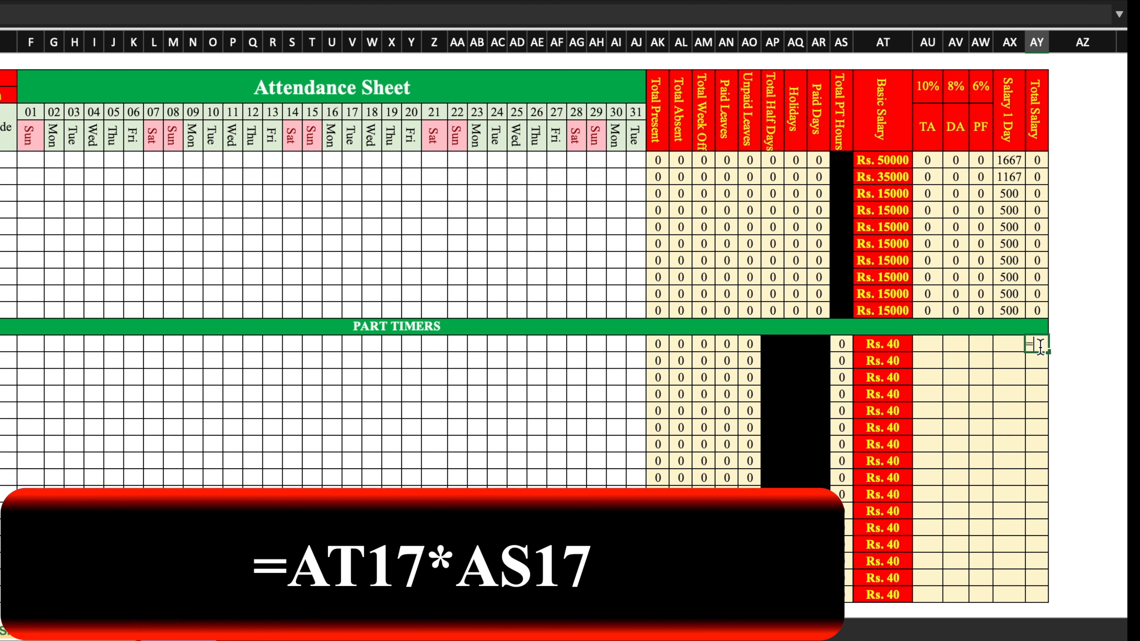
click(895, 348)
text(*)
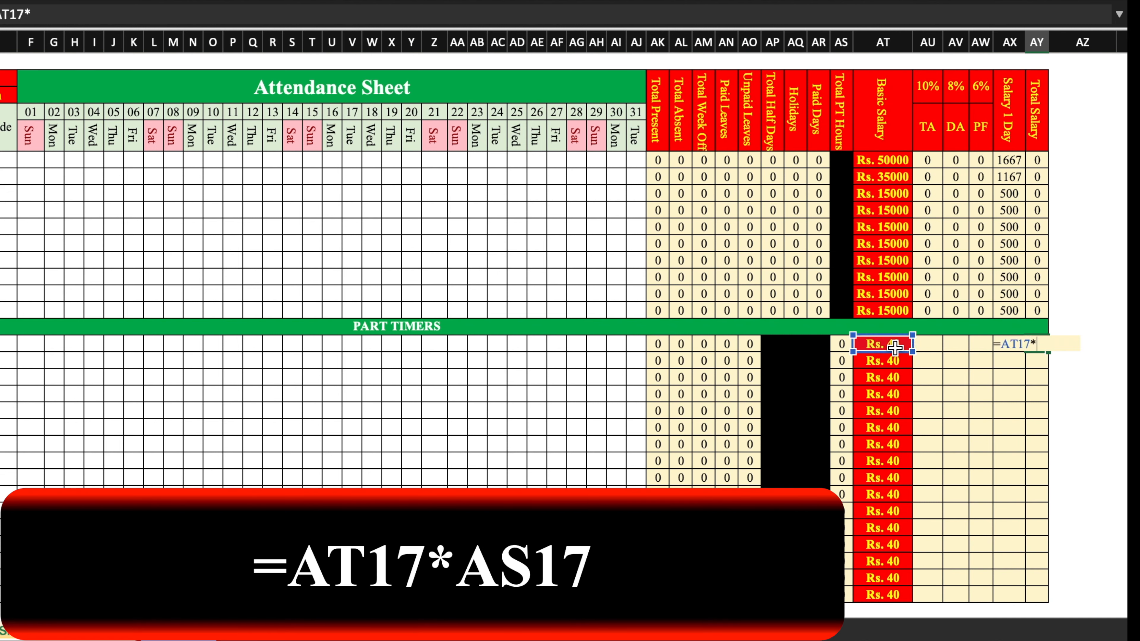
click(842, 344)
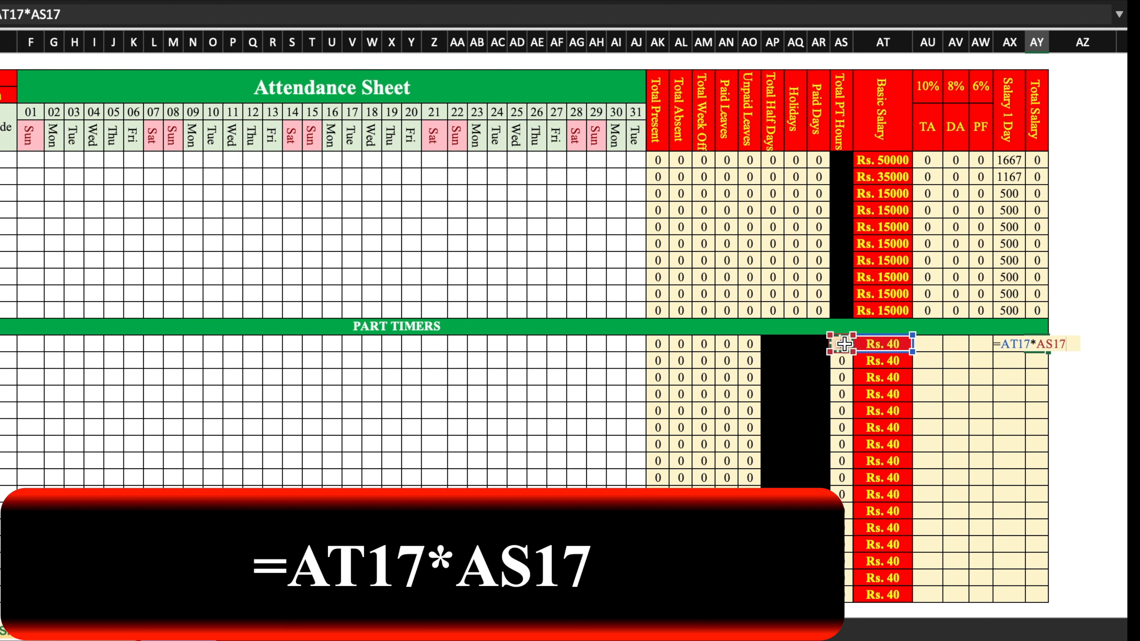
key(Return)
click(1036, 346)
drag(1047, 352, 1051, 462)
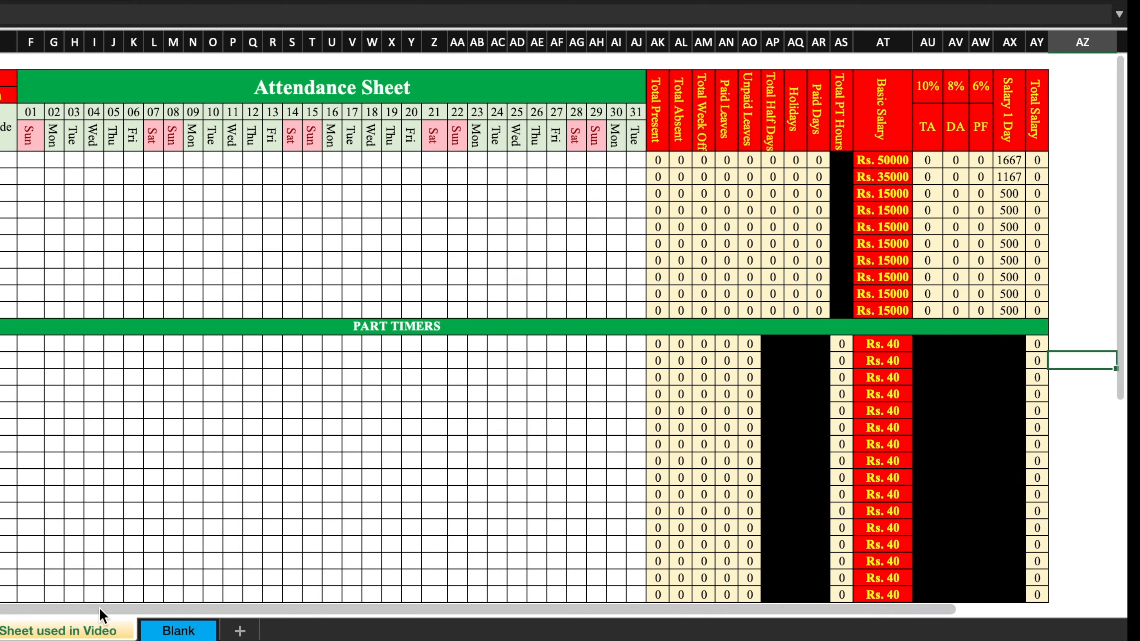
Remove the surplus part timer rows from row 26 down.
drag(102, 609, 40, 609)
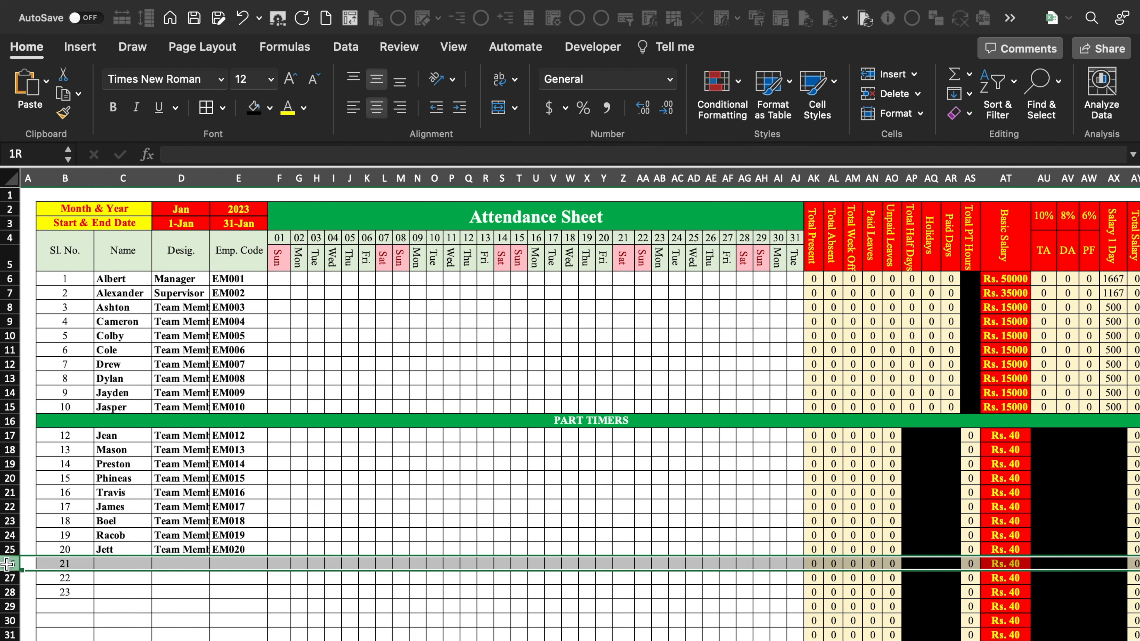
drag(7, 563, 7, 635)
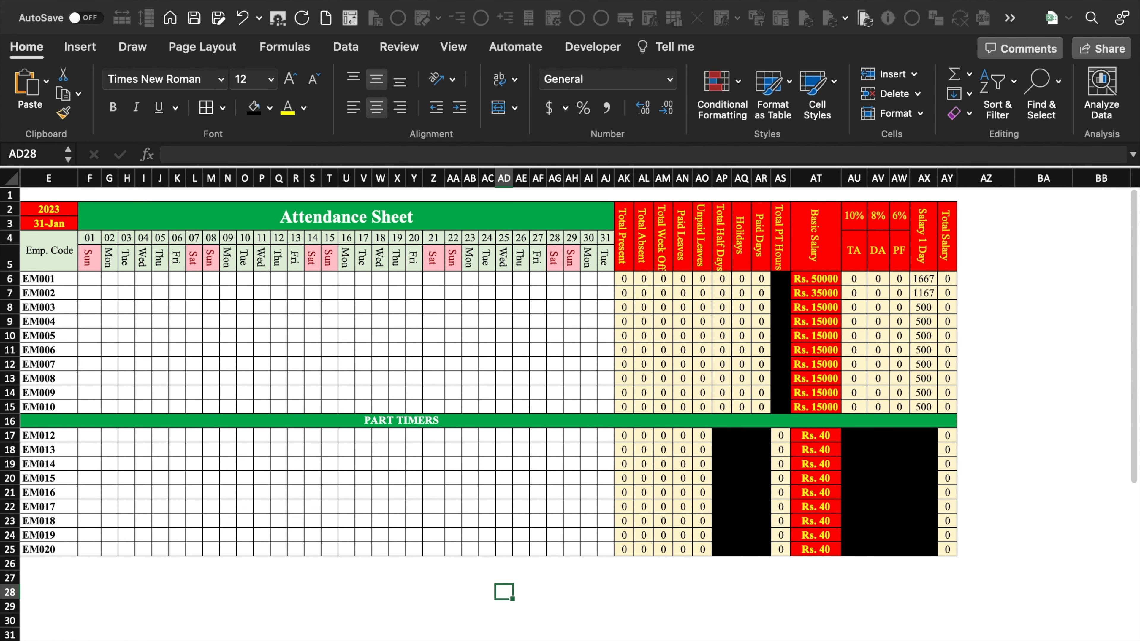
Mark the first employee present with P in F6, and fill it across row 6 for all 31 days.
scroll(579, 382, left, 5)
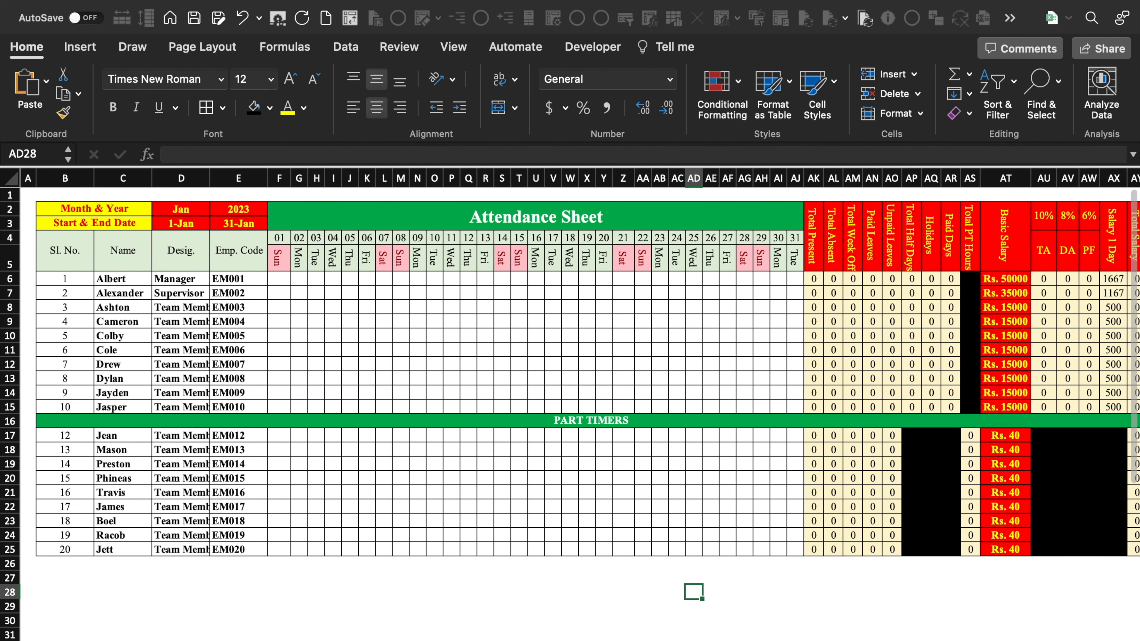
click(287, 279)
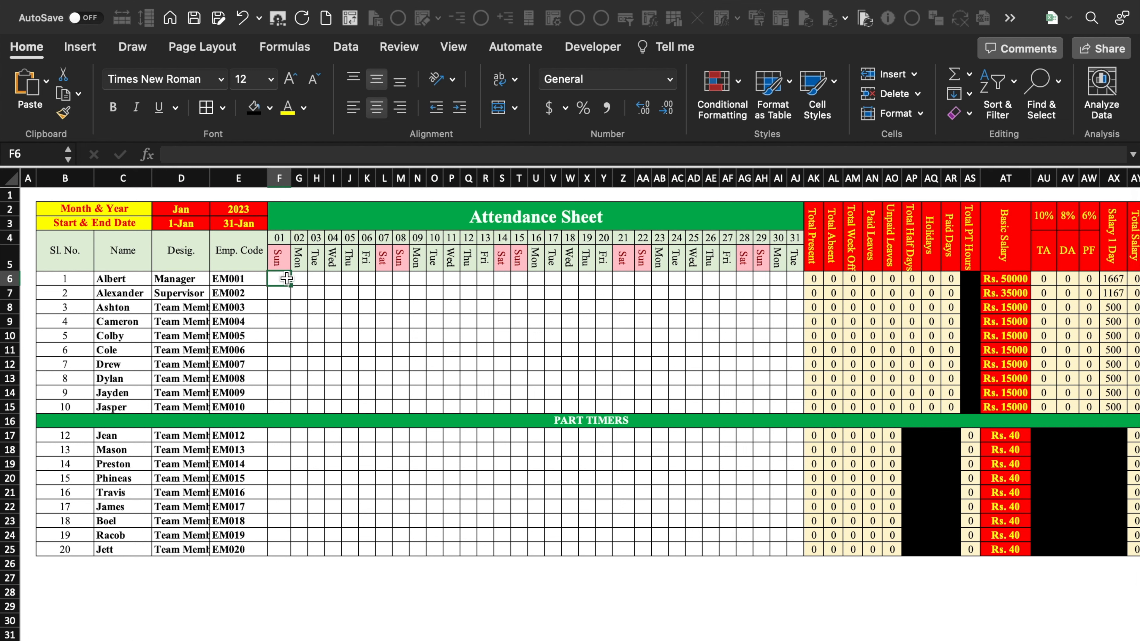
text(P)
key(Return)
drag(291, 287, 795, 283)
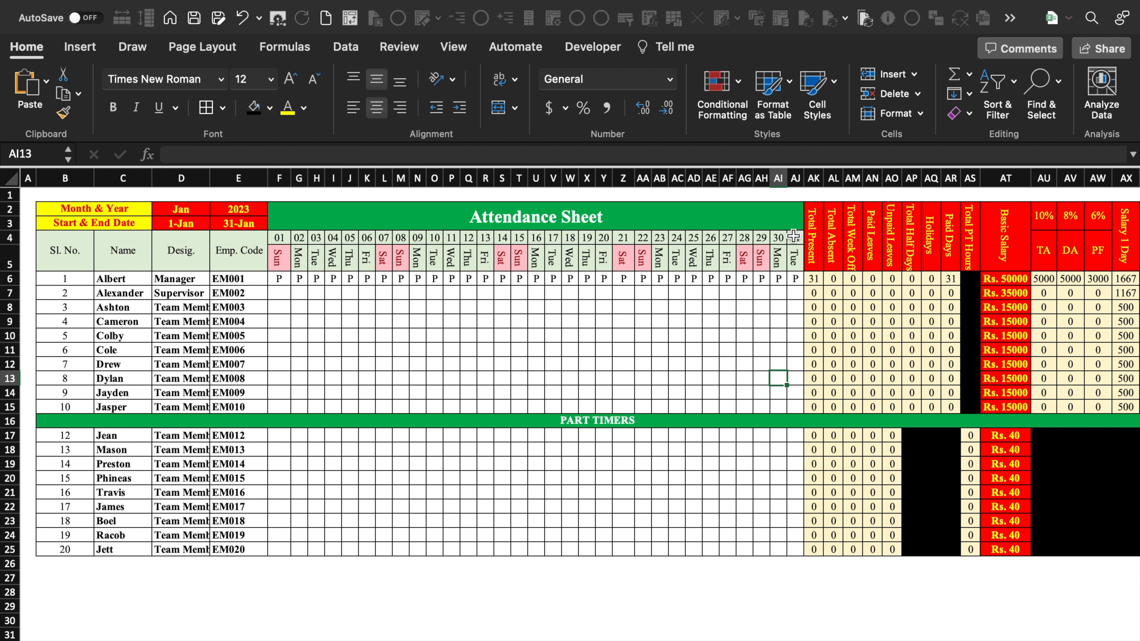
Change the first employee's attendance in row 6 to WO on the 26th, HD on the 27th and H on the 28th.
click(711, 279)
text(WO)
click(727, 305)
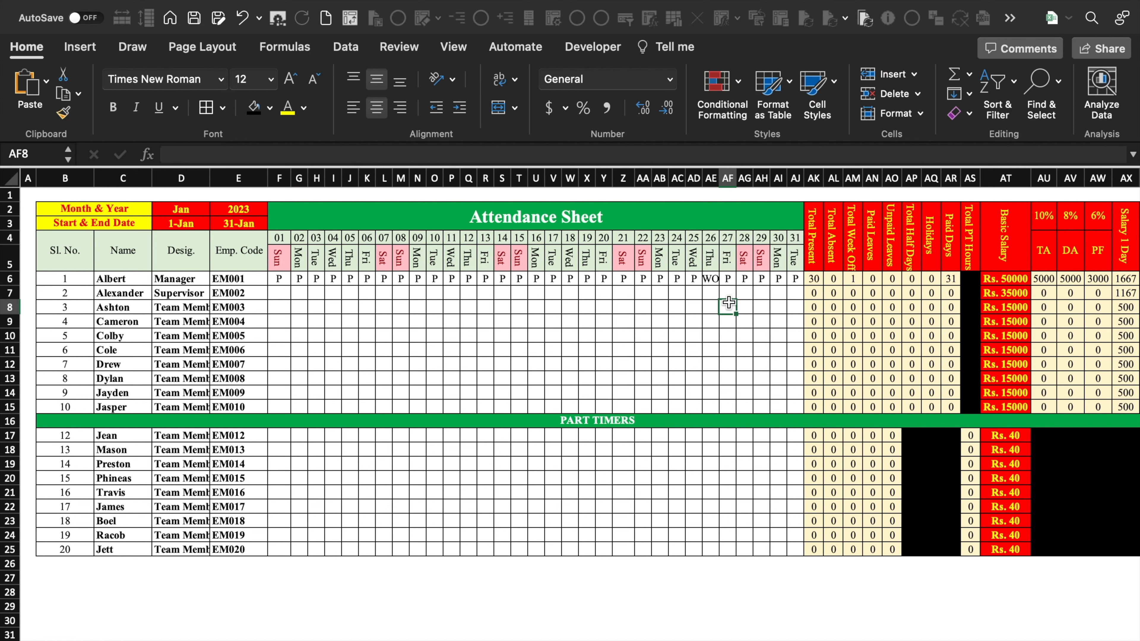
click(729, 279)
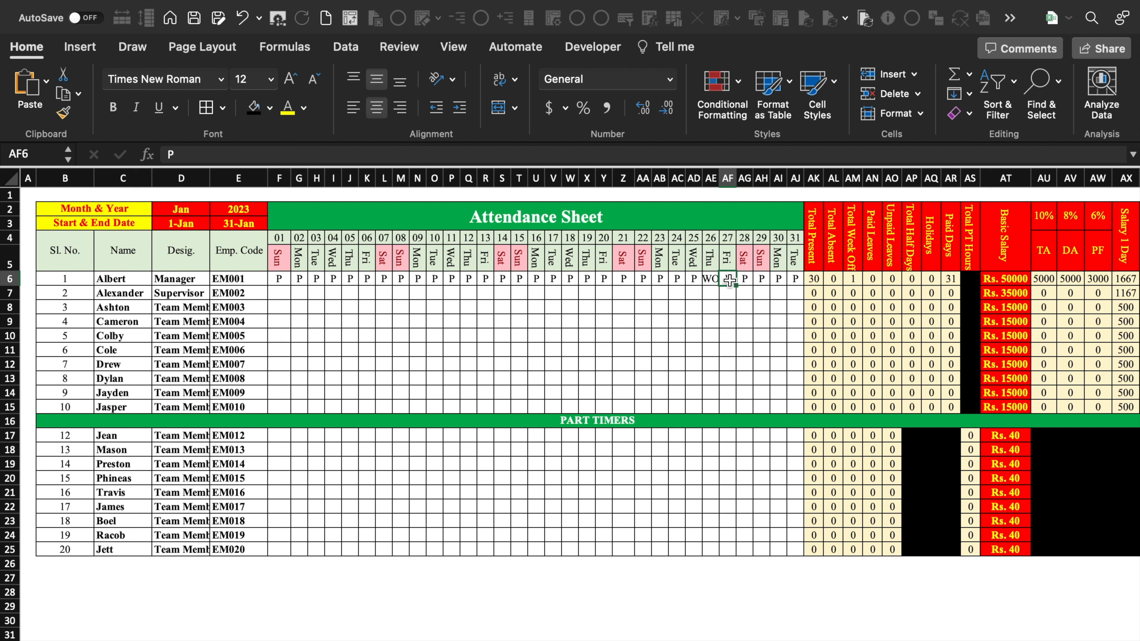
text(HD)
click(740, 308)
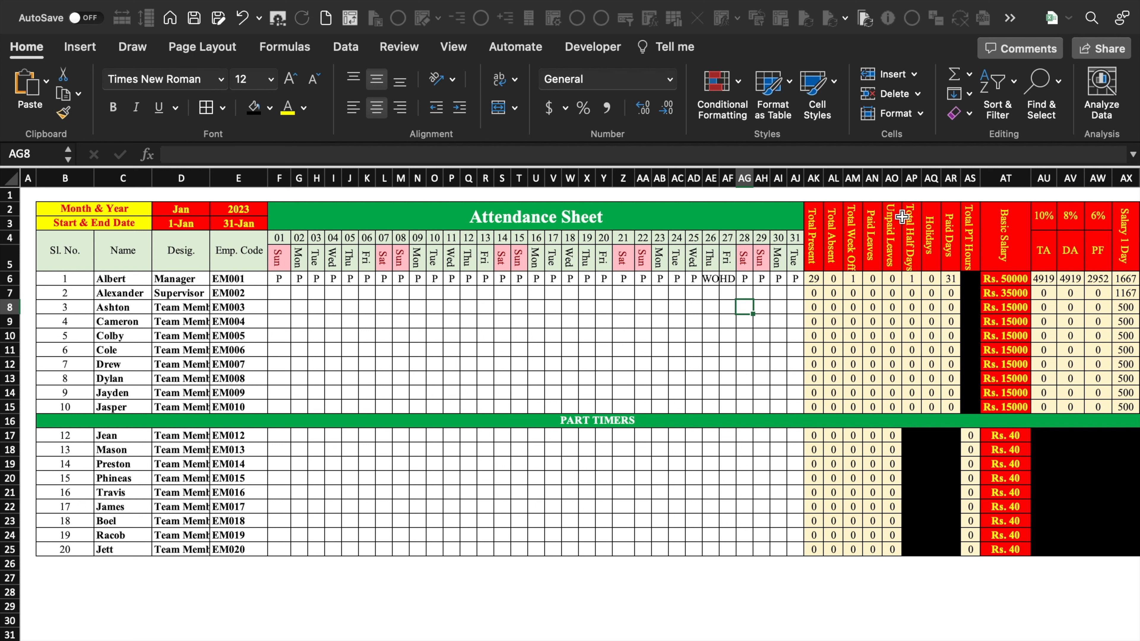
click(745, 278)
text(H)
click(778, 332)
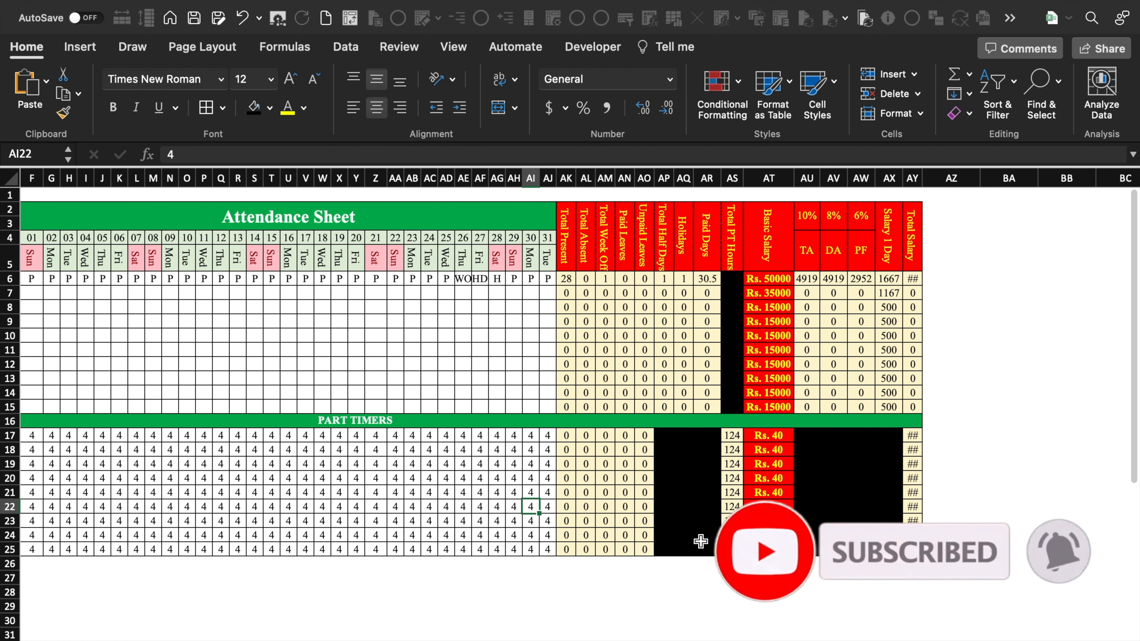
Auto-fit the width of the Total Salary column AY, and select the full-time employees' total salaries.
double_click(922, 178)
click(986, 314)
drag(946, 279, 957, 407)
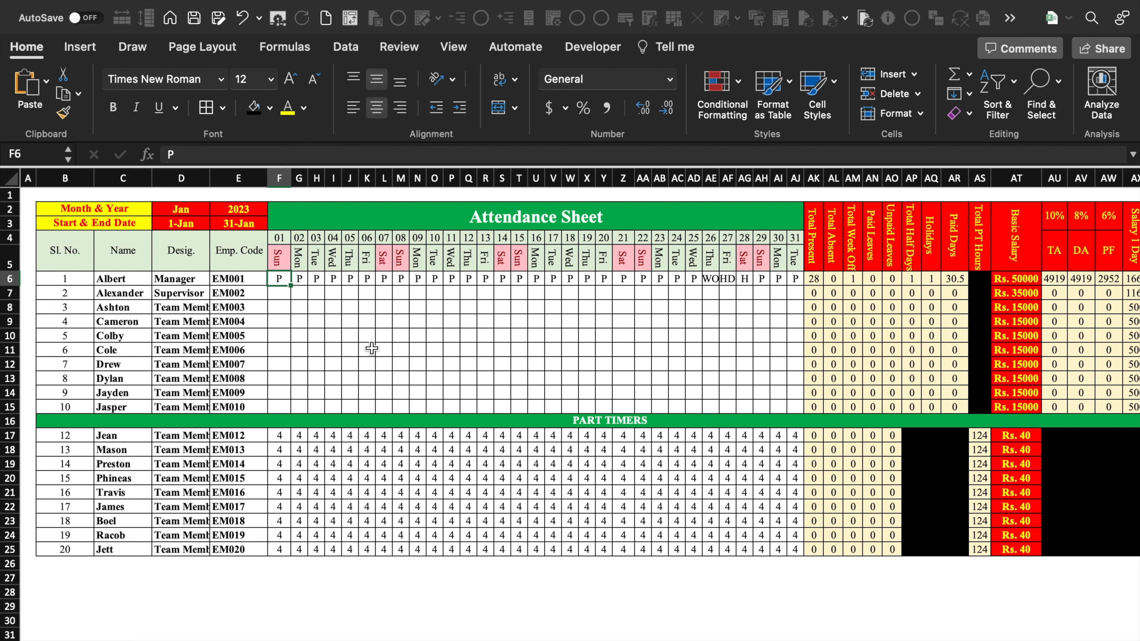
Set the month in D2 to Feb, and clear the attendance entries of the full-time employees and part timers.
click(193, 210)
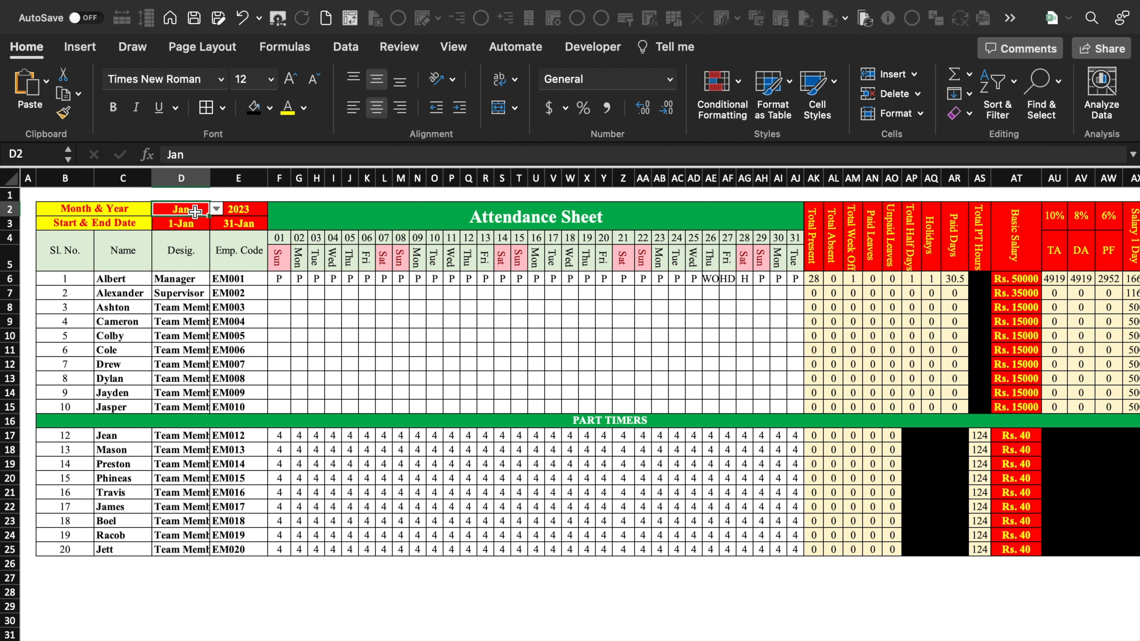
click(216, 210)
click(184, 242)
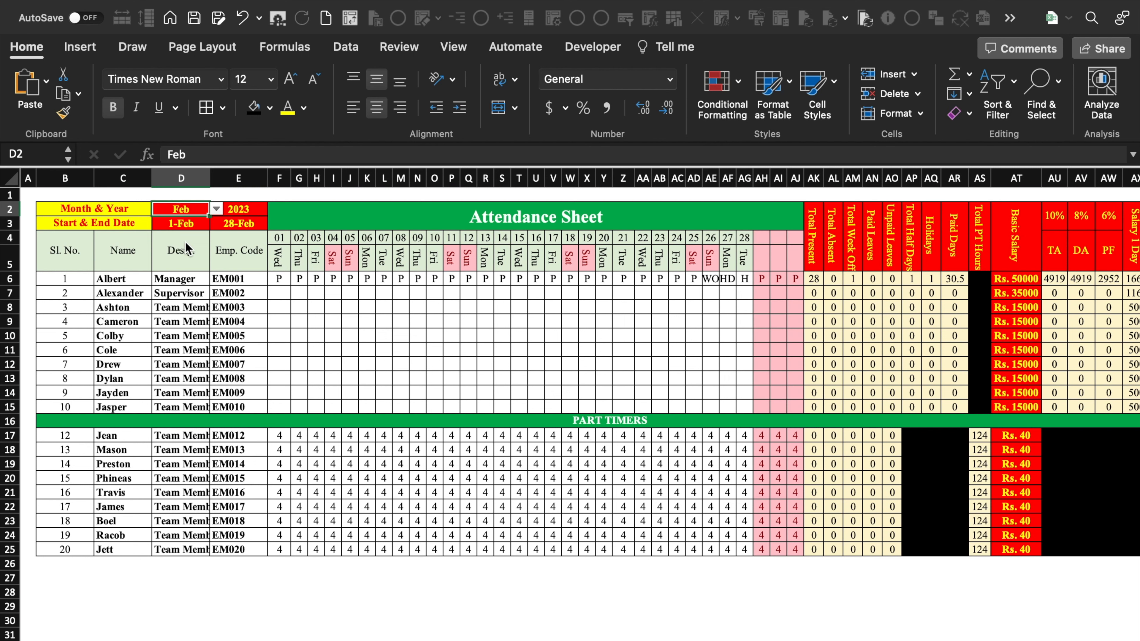
drag(283, 278, 715, 351)
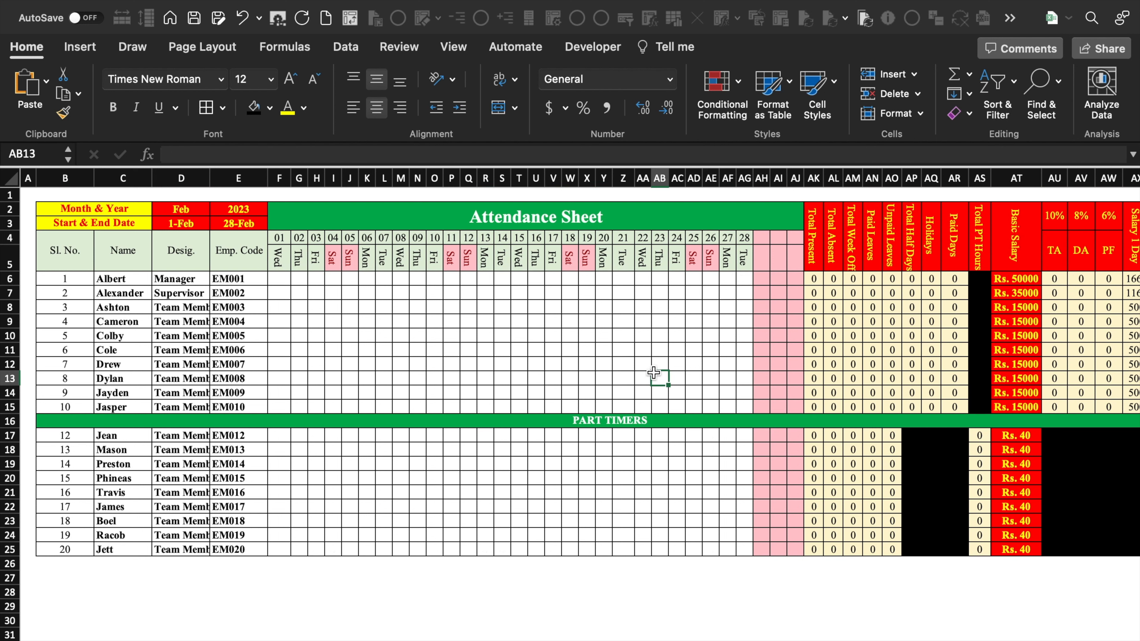